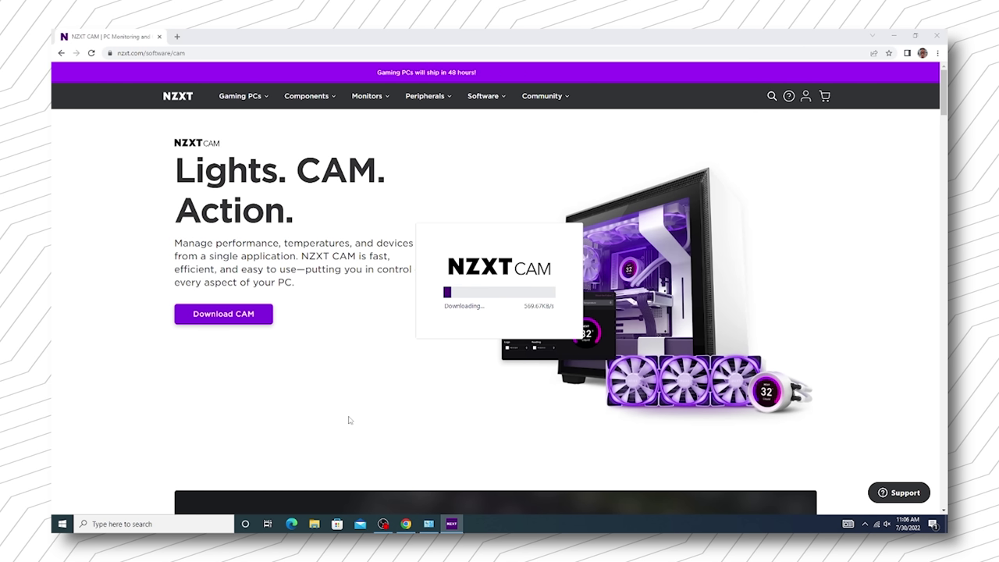
# Step: Start NZXT CAM in guest mode and accept the Terms of Service and Privacy Policy
pyautogui.press('super+d')
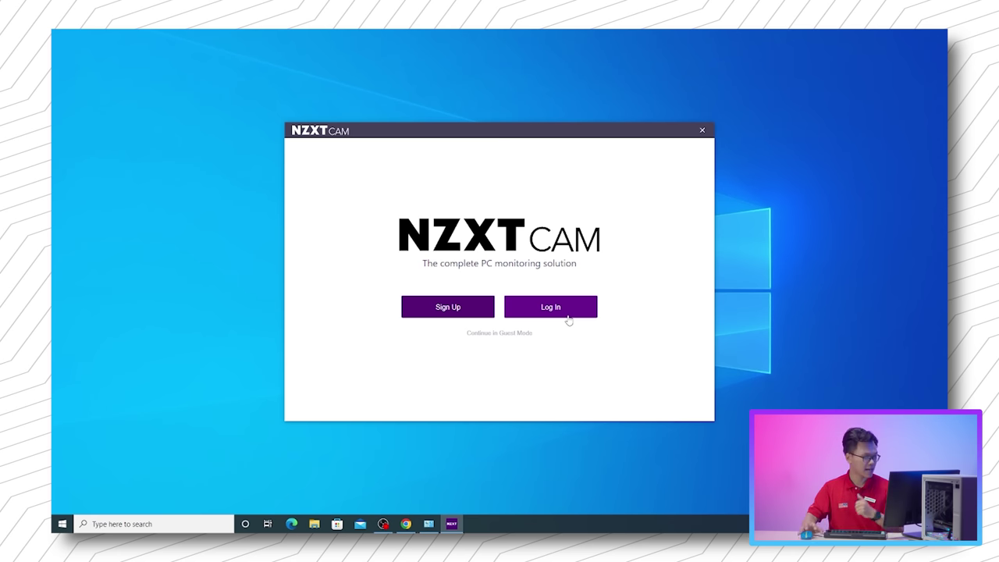
pyautogui.click(527, 333)
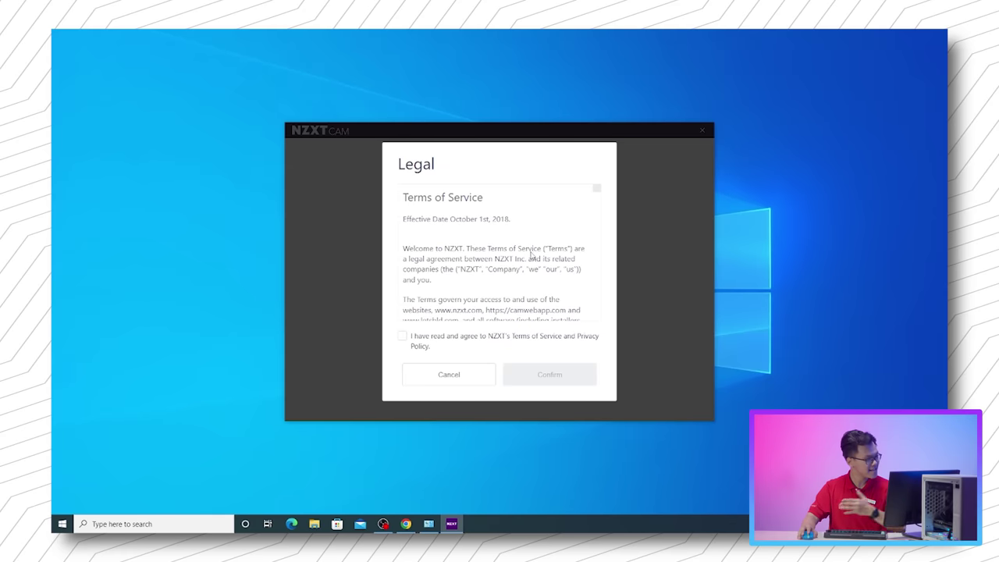
pyautogui.scroll(-10, 533, 260)
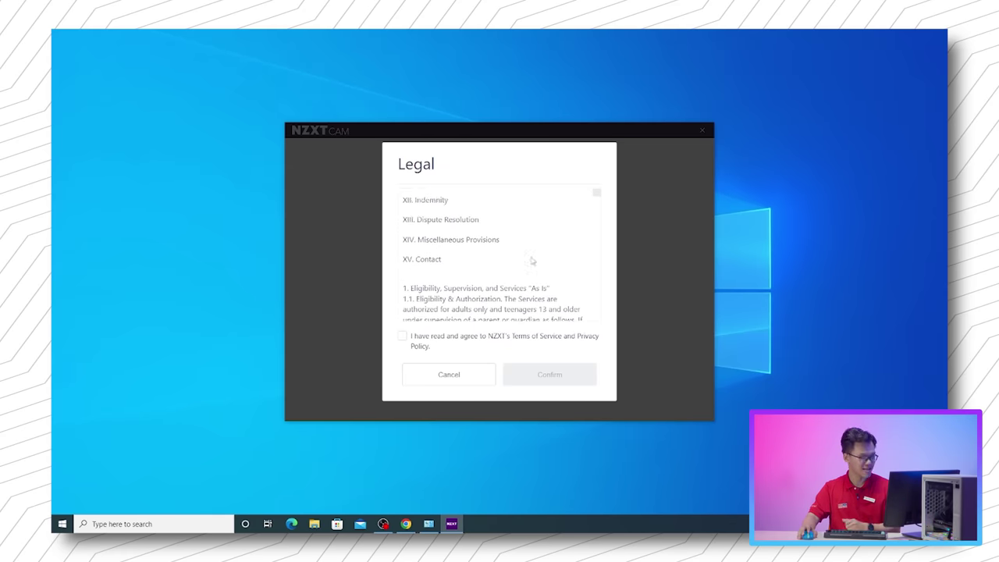
pyautogui.click(441, 343)
pyautogui.click(542, 376)
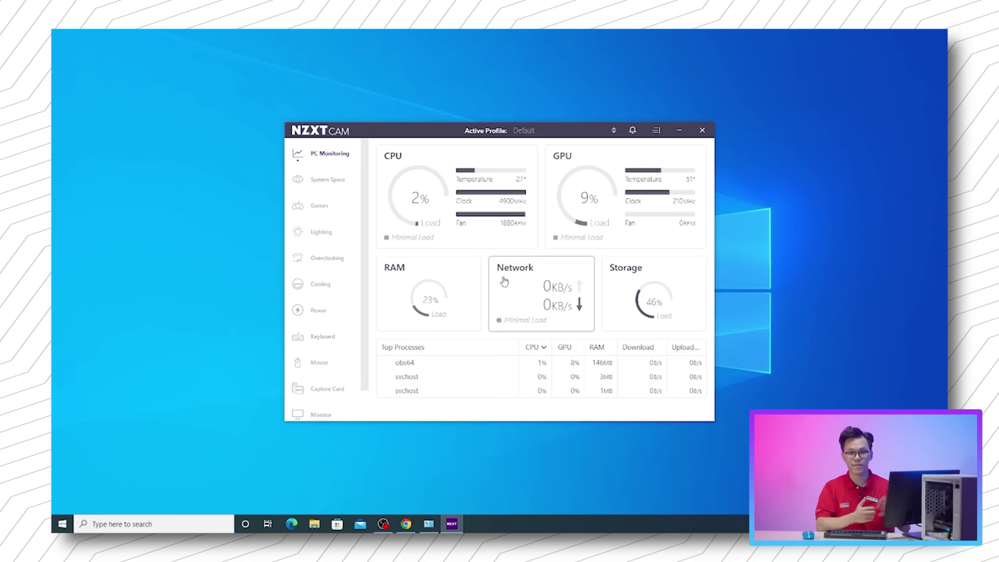
# Step: Review the Add Profile form and the Profile Sync settings without adding a profile, and return to PC Monitoring
pyautogui.click(537, 130)
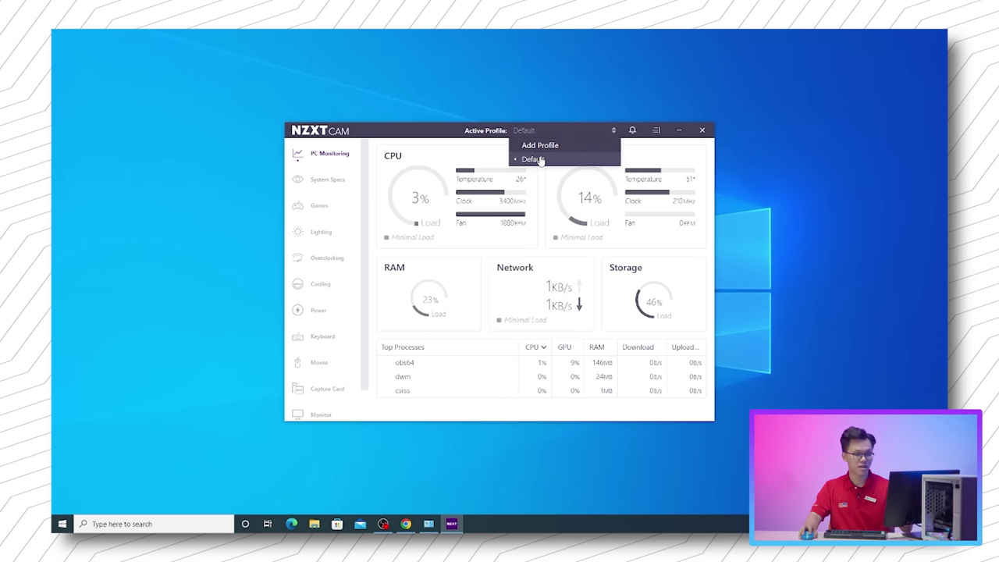
pyautogui.click(542, 146)
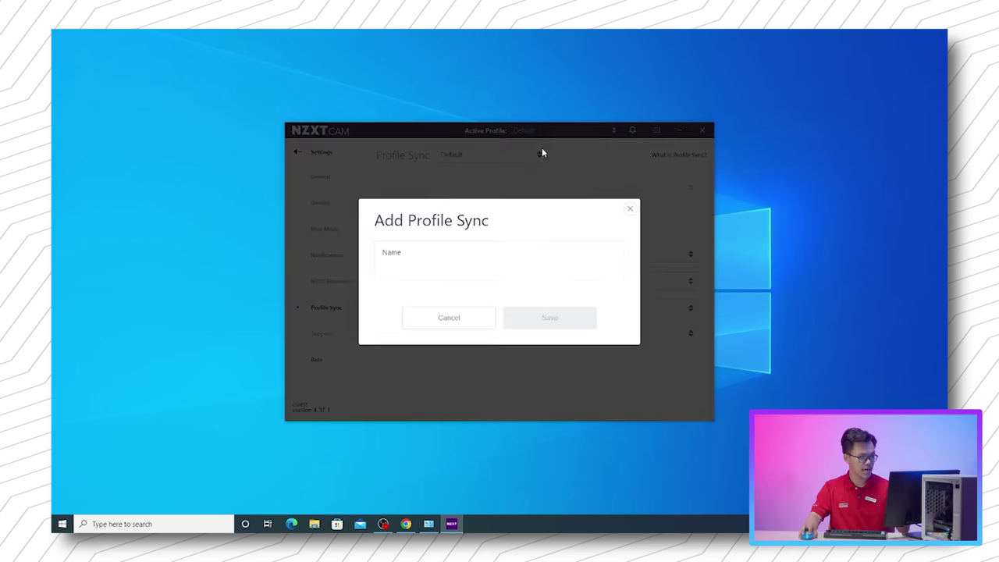
pyautogui.click(630, 209)
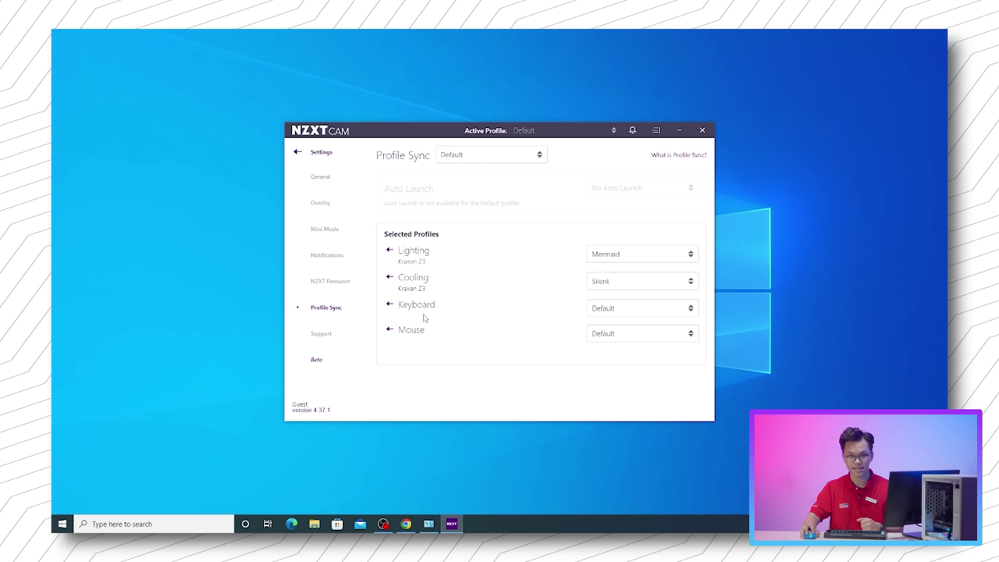
pyautogui.click(298, 152)
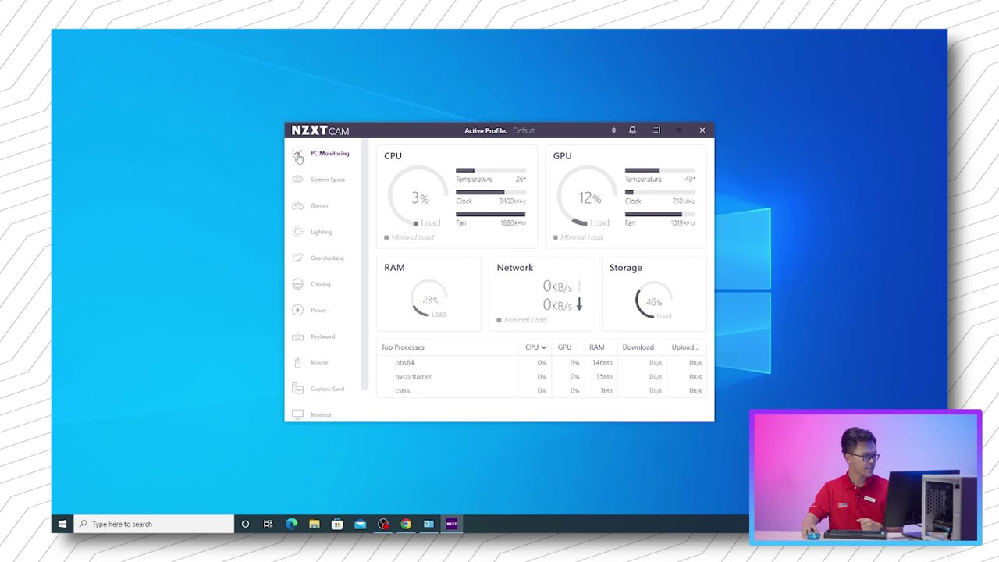
# Step: Check the notifications and briefly show the Mini Mode overlay before returning to the full monitoring view
pyautogui.click(632, 131)
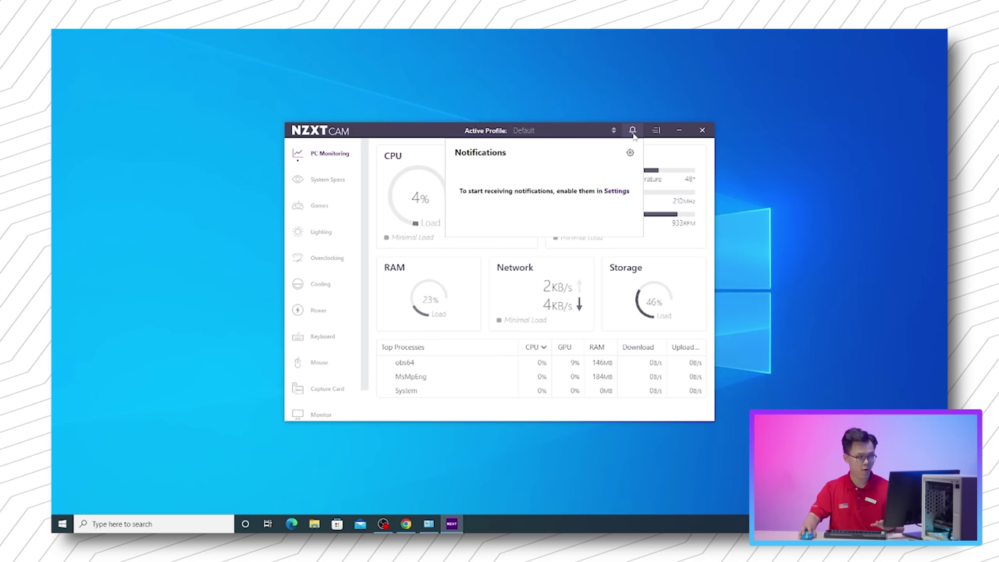
pyautogui.click(656, 131)
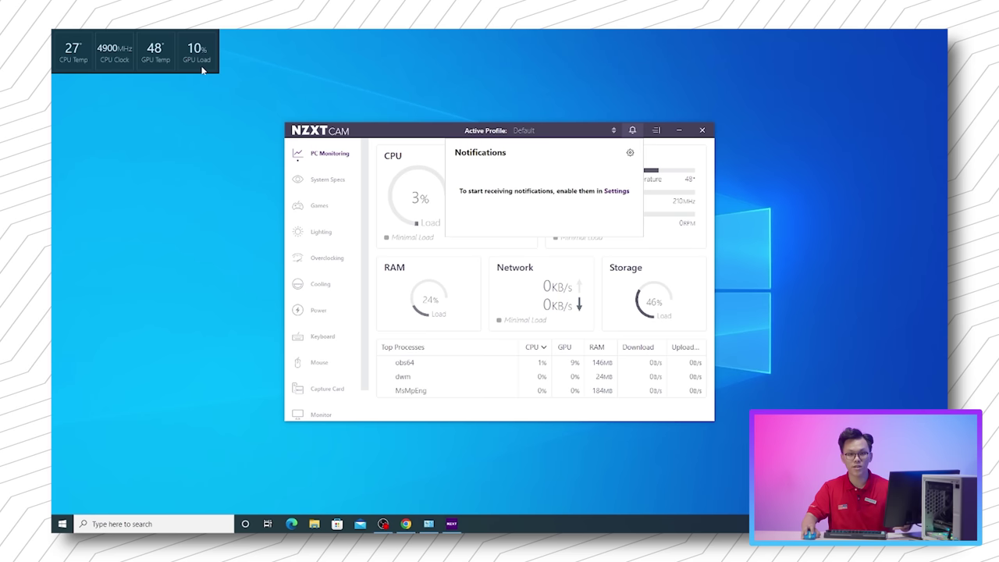
pyautogui.click(656, 135)
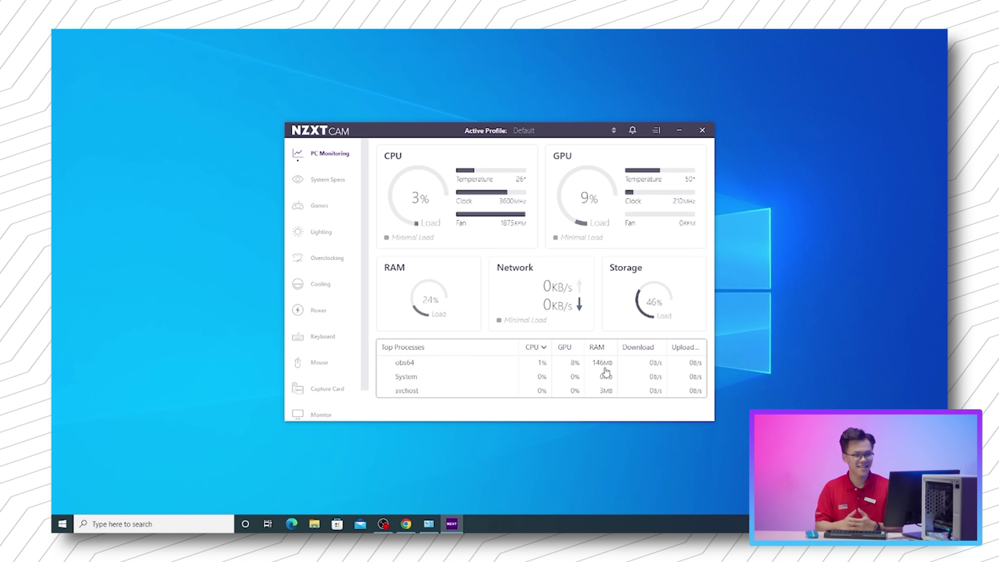
# Step: Examine the CPU details and history graphs, and return to the monitoring overview
pyautogui.click(428, 214)
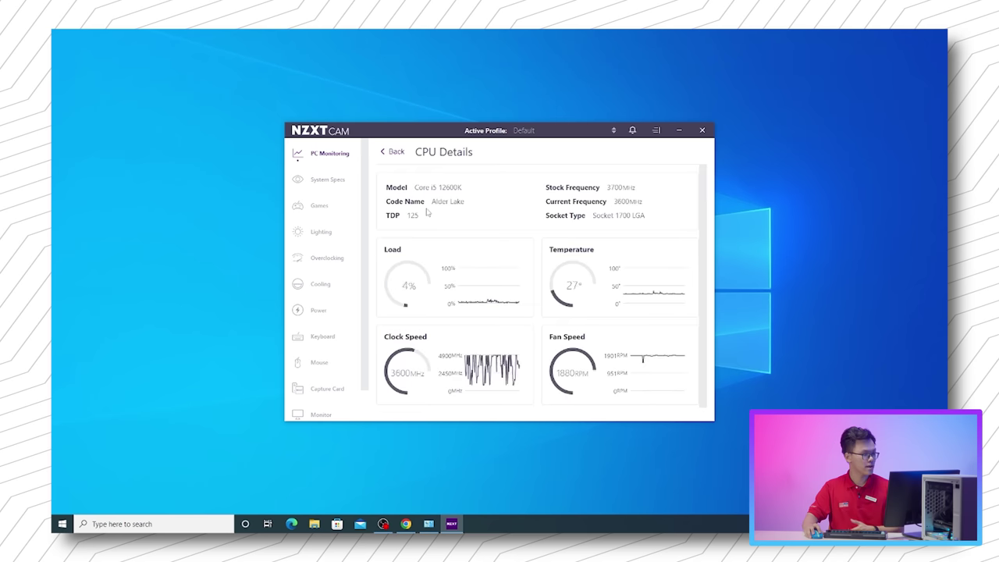
pyautogui.moveTo(482, 299)
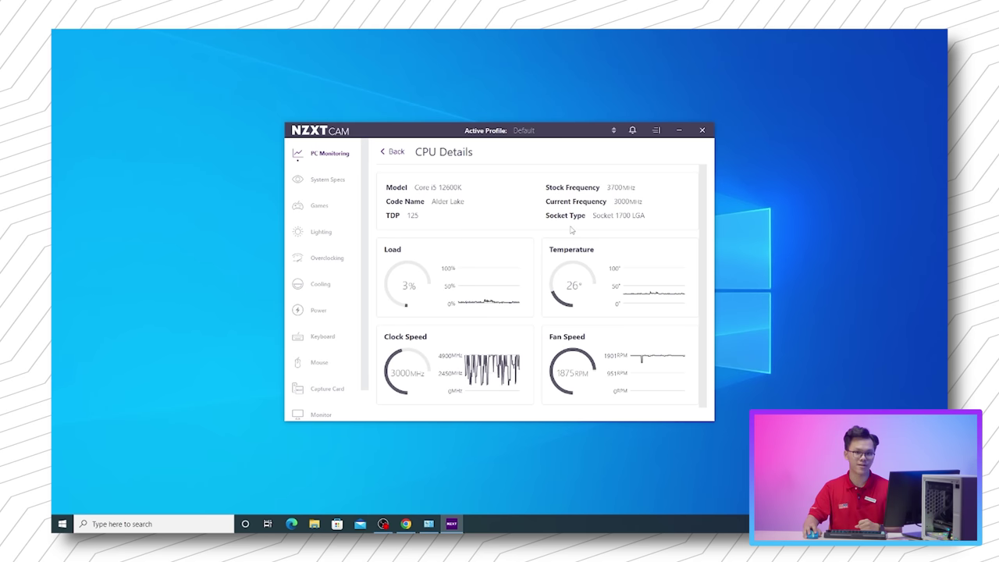
pyautogui.click(391, 155)
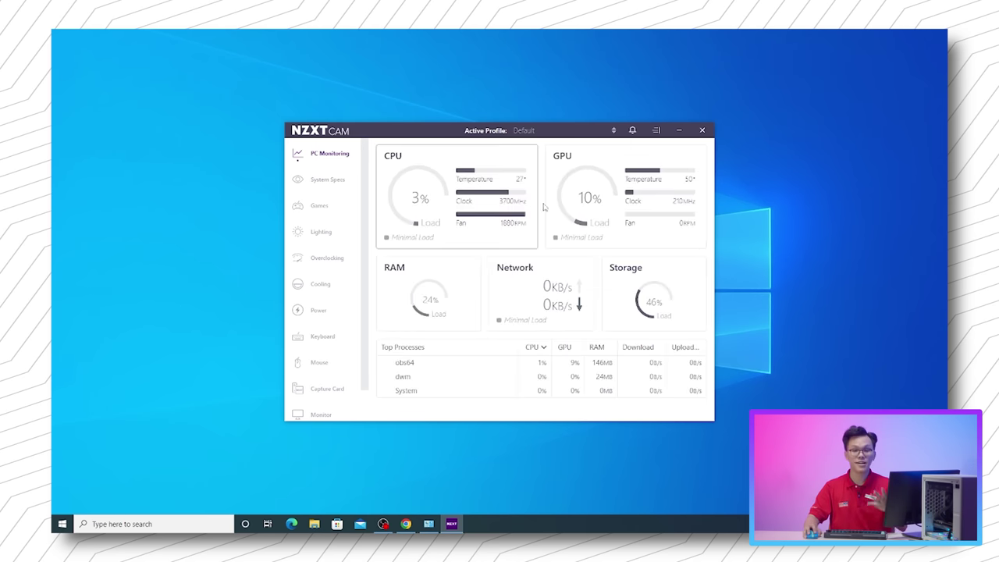
# Step: Examine the GPU details, the available graphics devices, and the load, clock speed and fan speed graphs
pyautogui.click(592, 209)
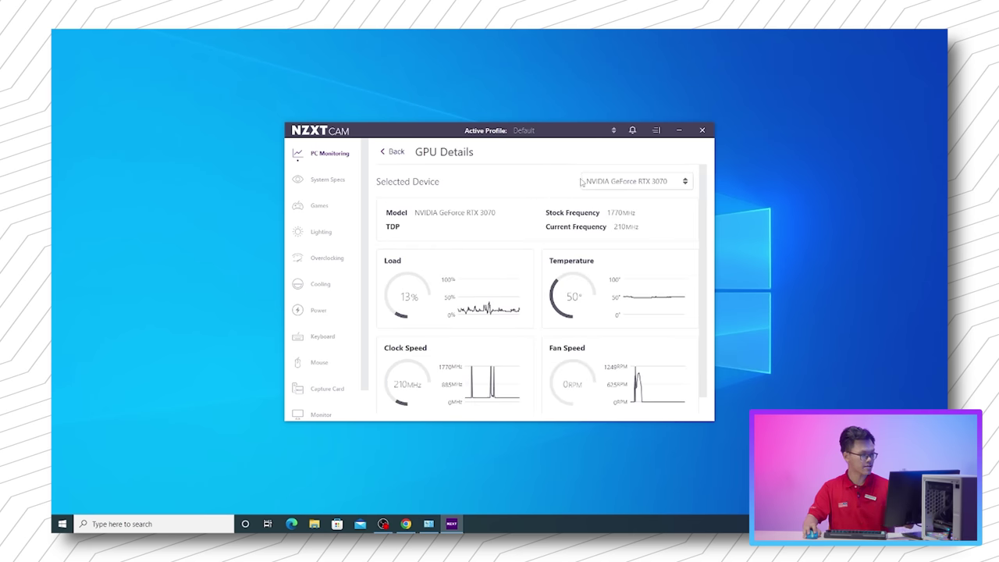
pyautogui.click(654, 184)
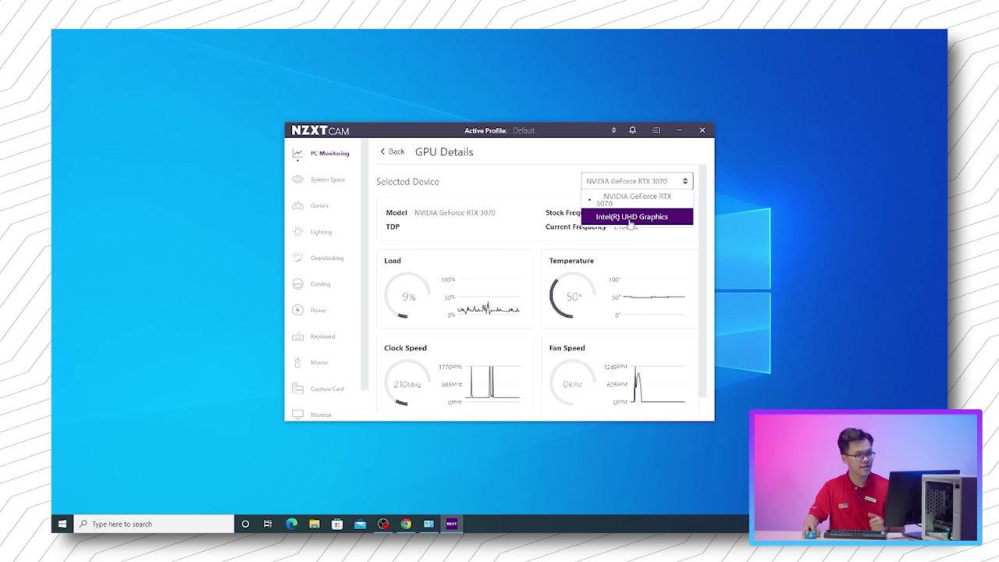
pyautogui.click(562, 236)
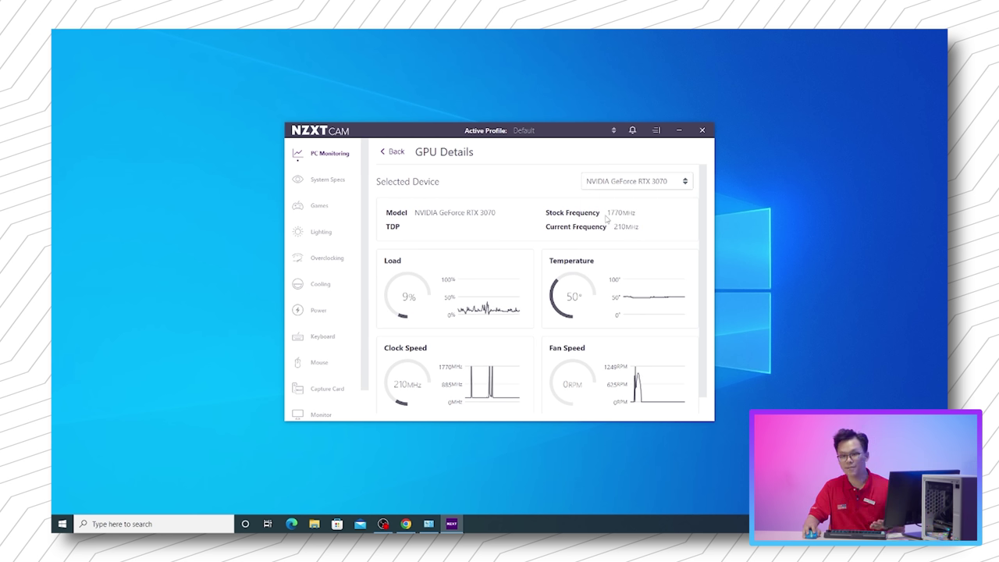
pyautogui.moveTo(484, 312)
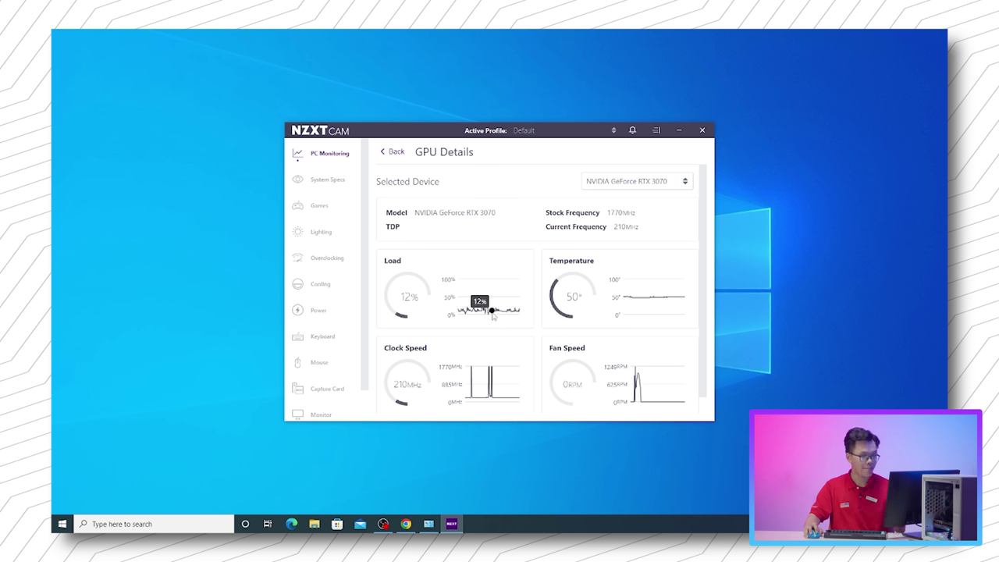
pyautogui.moveTo(478, 381)
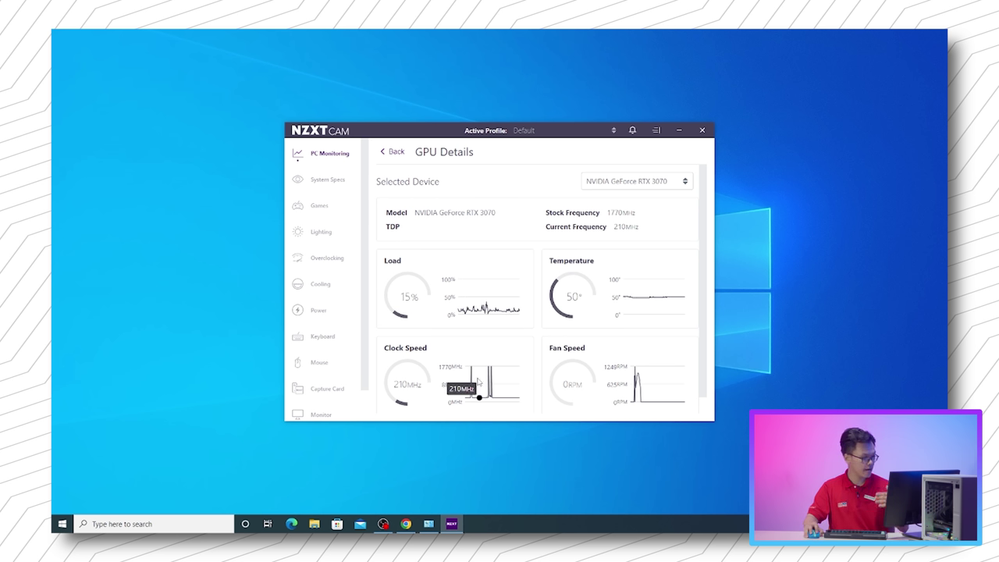
pyautogui.moveTo(646, 389)
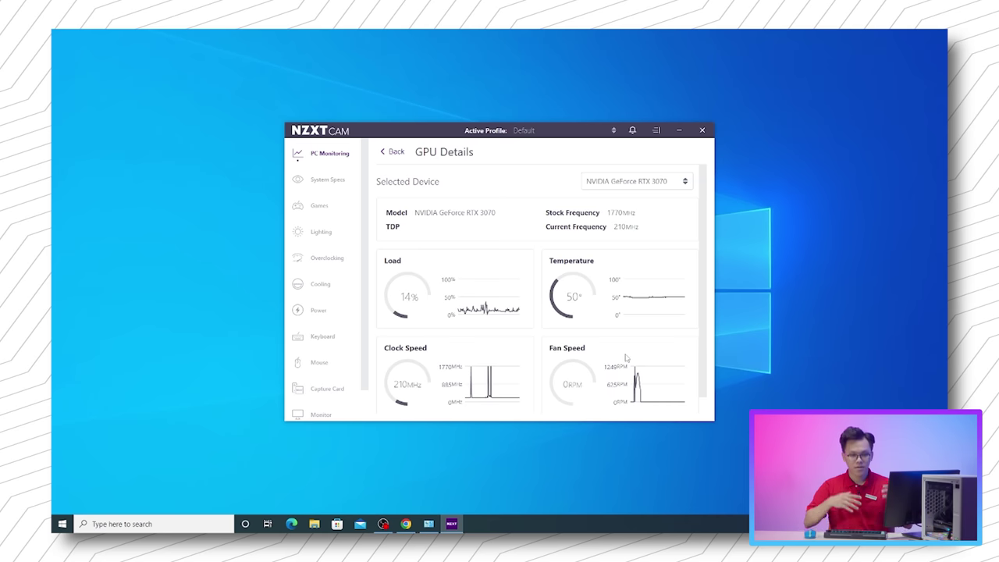
pyautogui.click(391, 152)
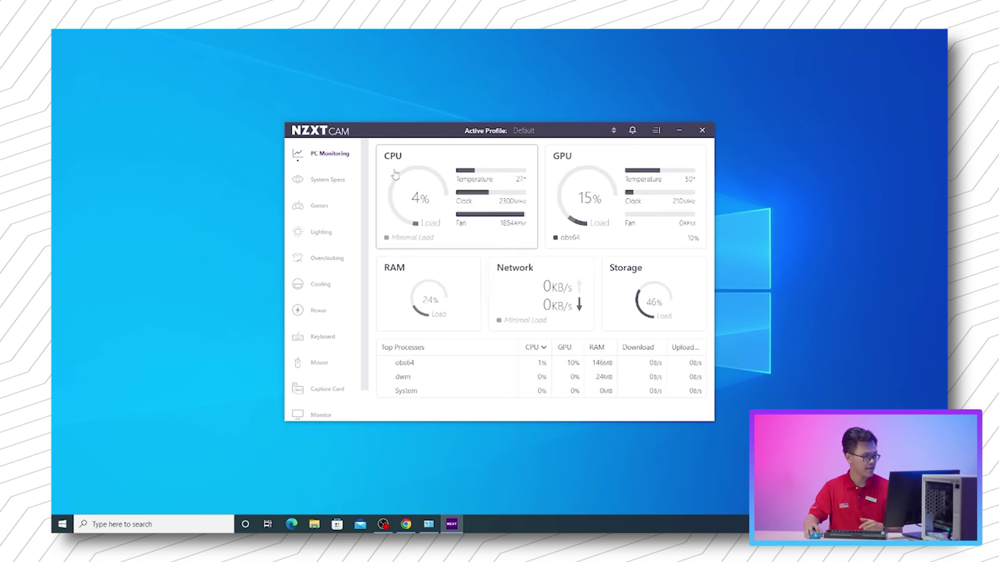
# Step: Inspect the RAM details and load history, plus the network adapter details and traffic graph
pyautogui.click(433, 274)
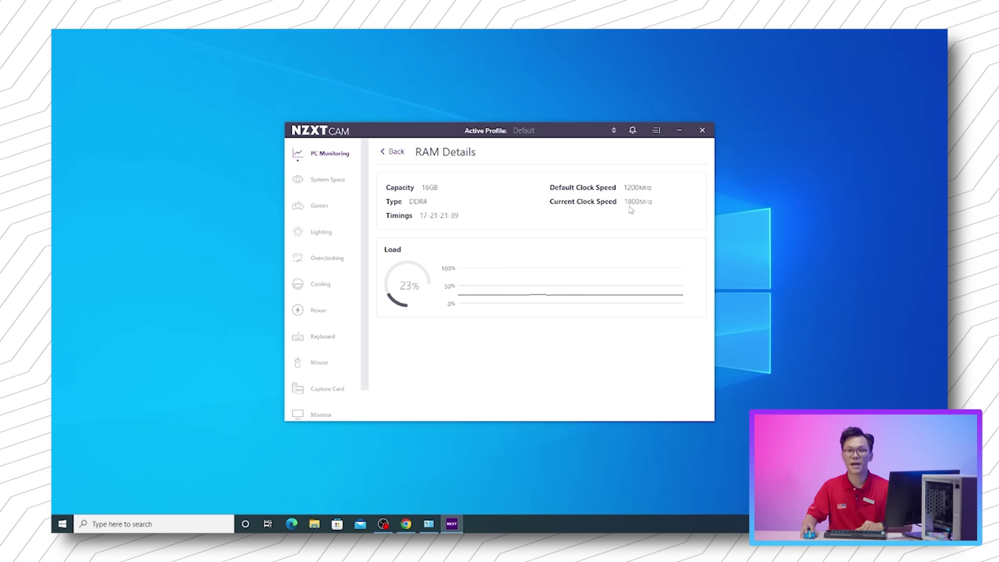
pyautogui.moveTo(490, 296)
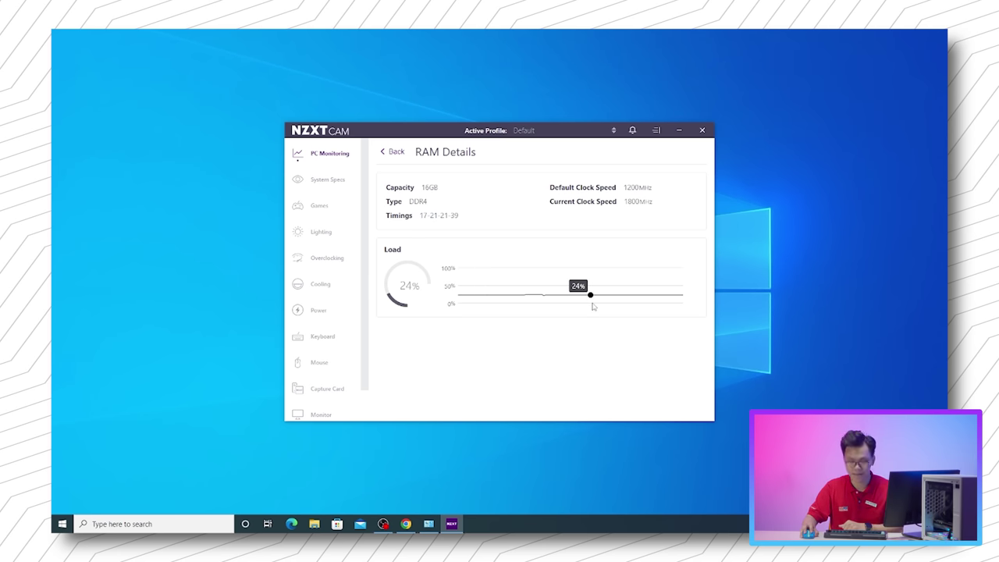
pyautogui.click(317, 160)
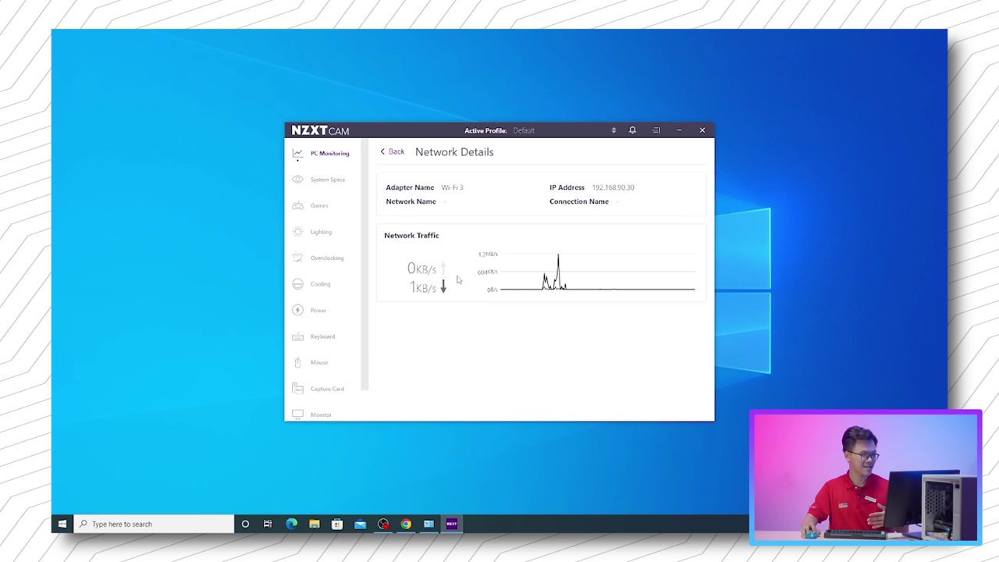
pyautogui.moveTo(531, 287)
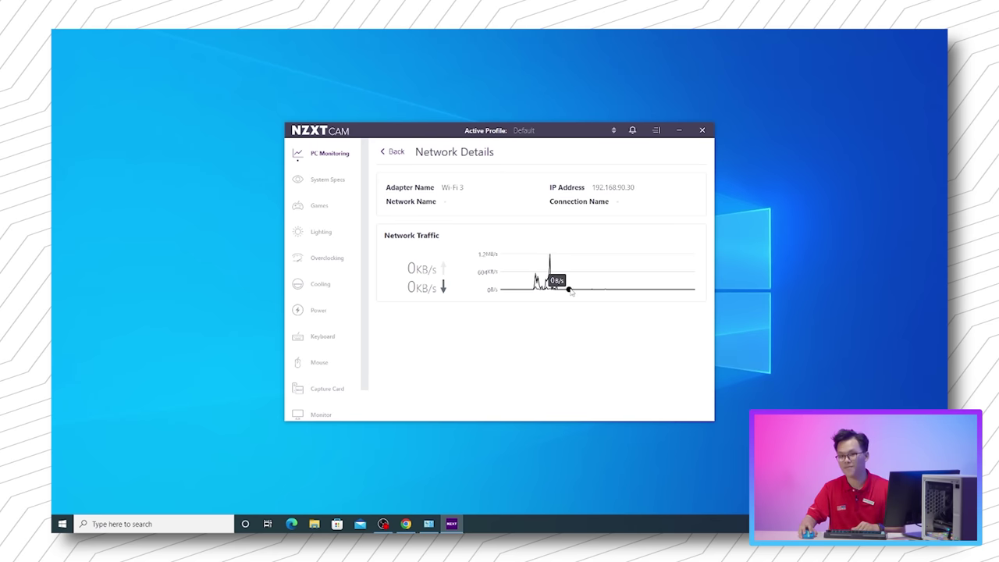
pyautogui.click(397, 156)
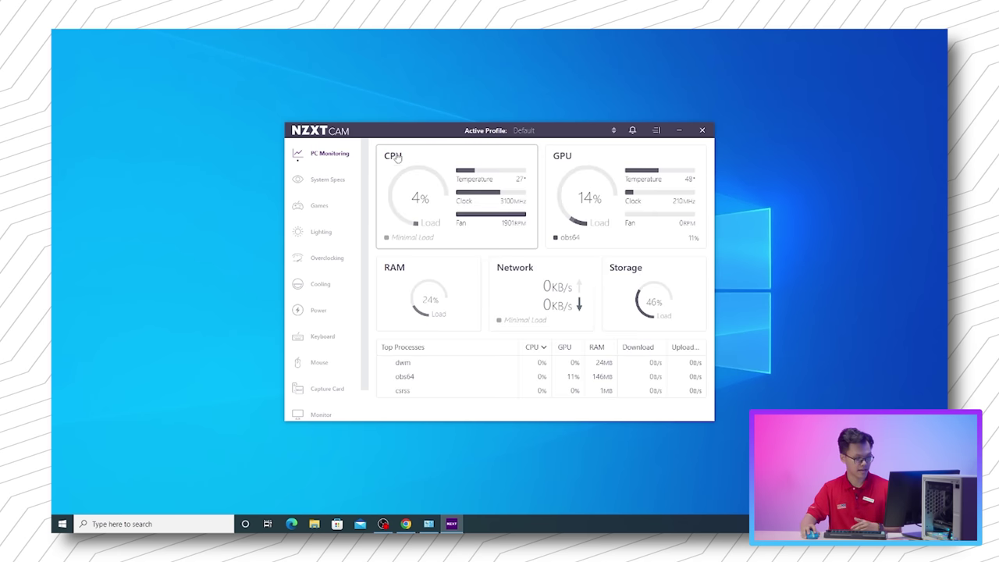
# Step: Check the storage drive details and browse the full list of running processes
pyautogui.click(660, 301)
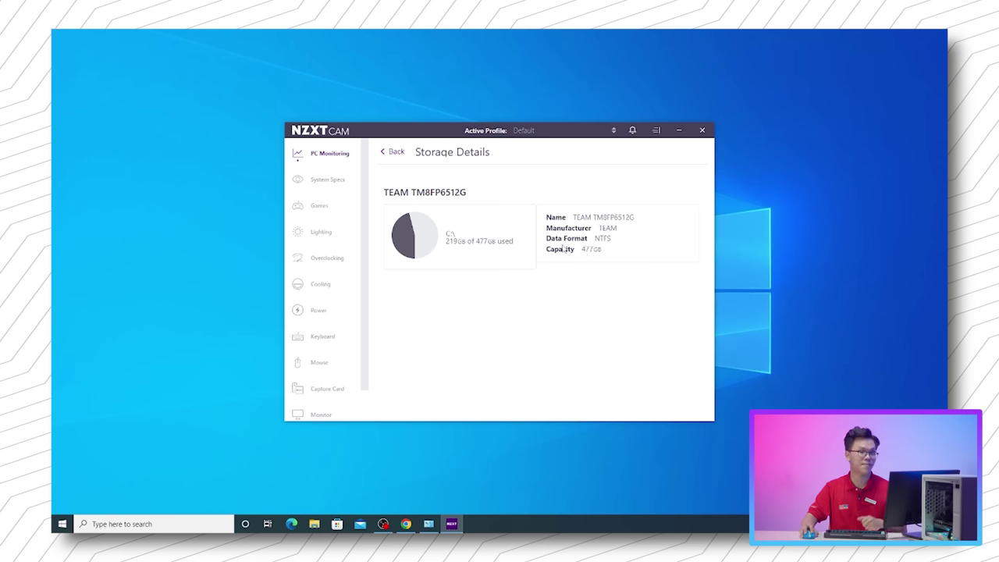
pyautogui.click(392, 153)
pyautogui.click(479, 362)
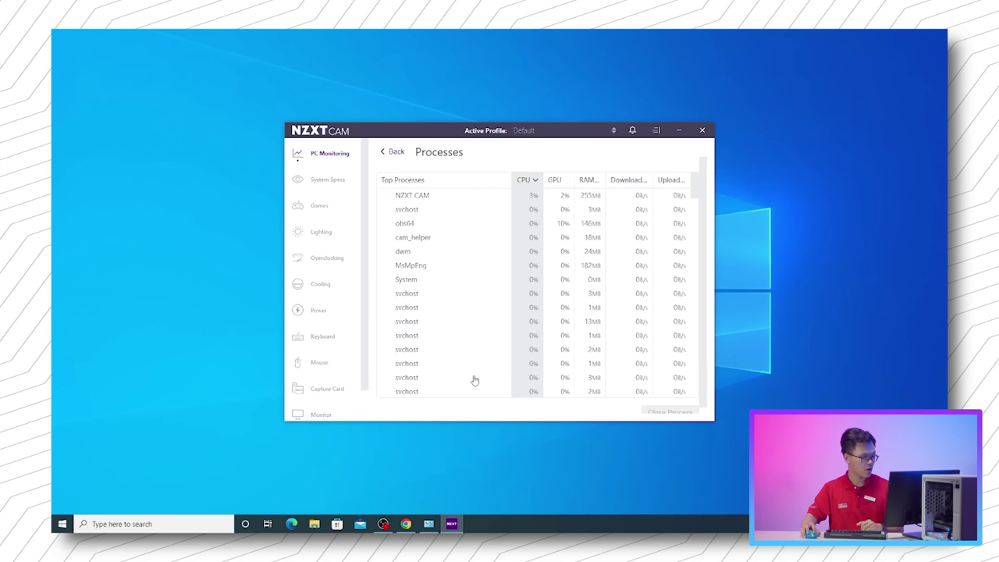
pyautogui.scroll(-3, 490, 307)
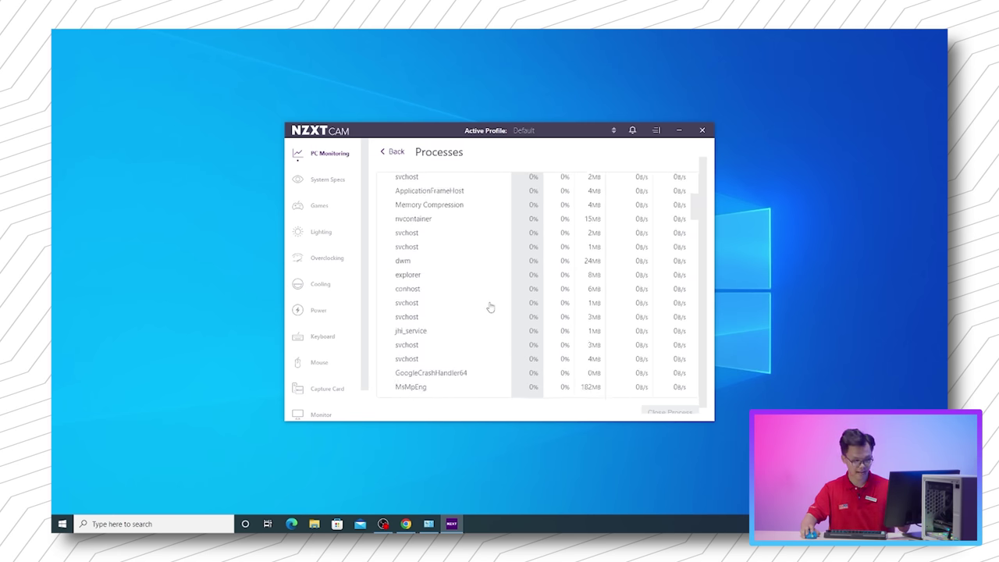
pyautogui.scroll(2, 437, 235)
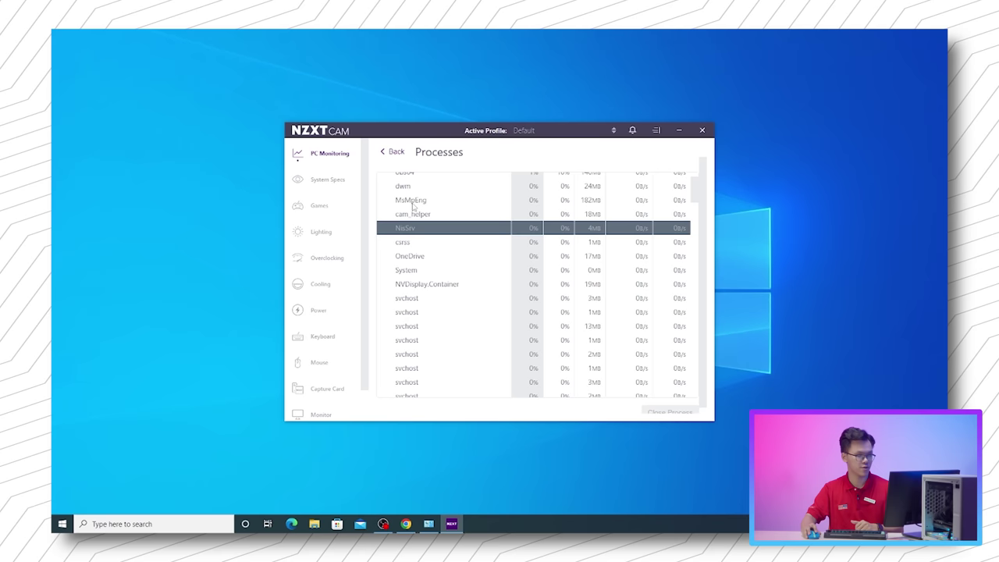
pyautogui.click(393, 153)
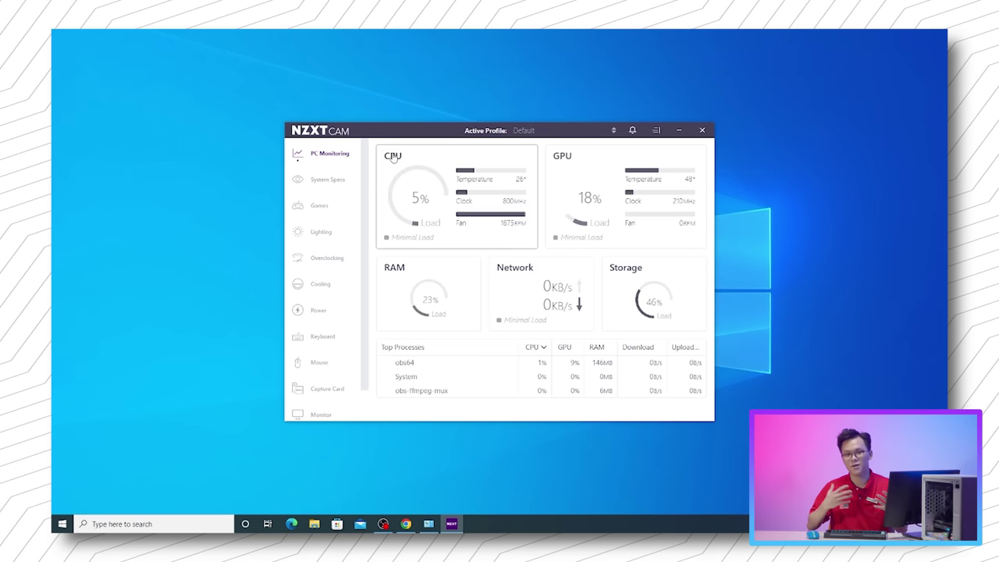
# Step: Examine the CPU, GPU, motherboard and RAM details in the System Specs
pyautogui.click(320, 182)
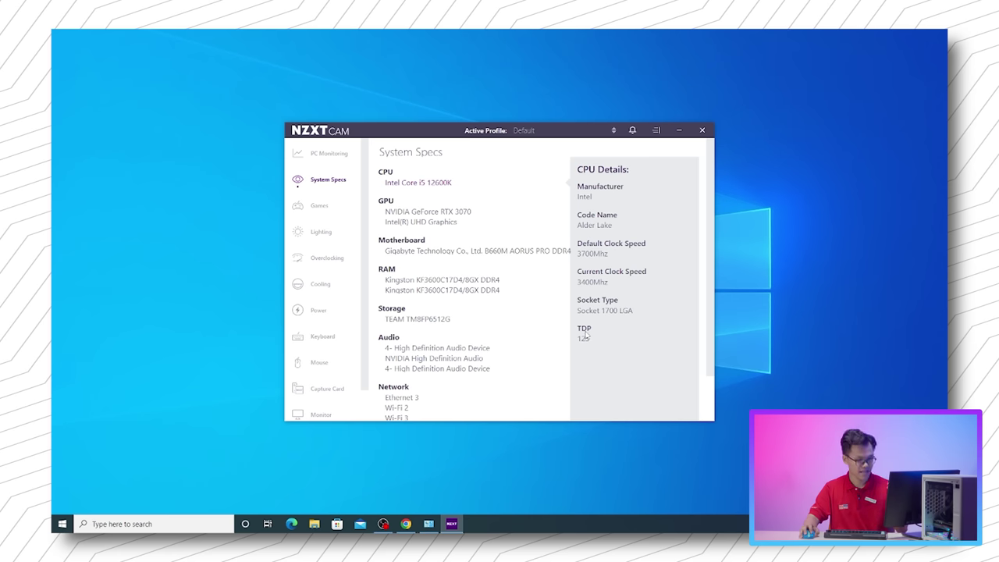
pyautogui.click(473, 222)
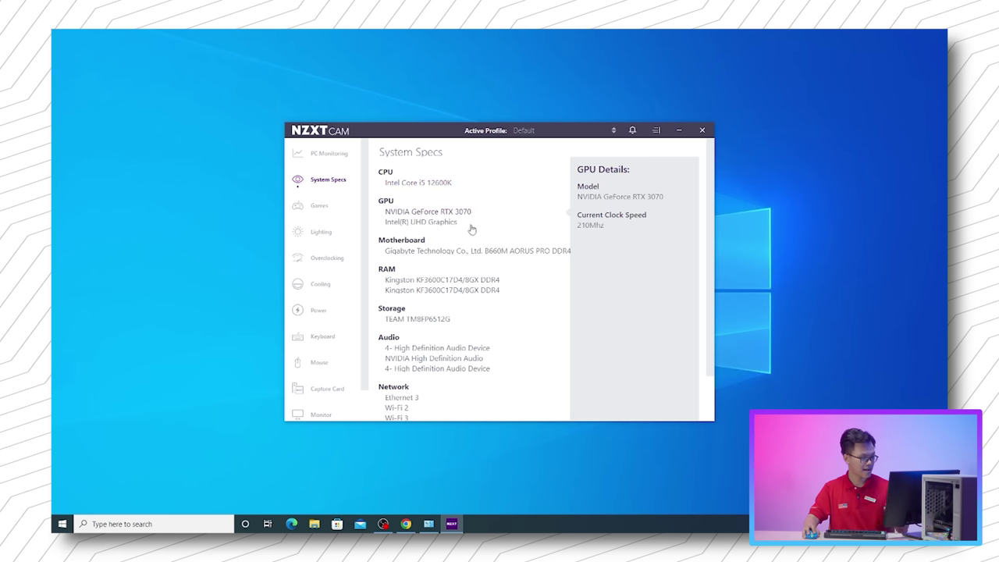
pyautogui.click(464, 251)
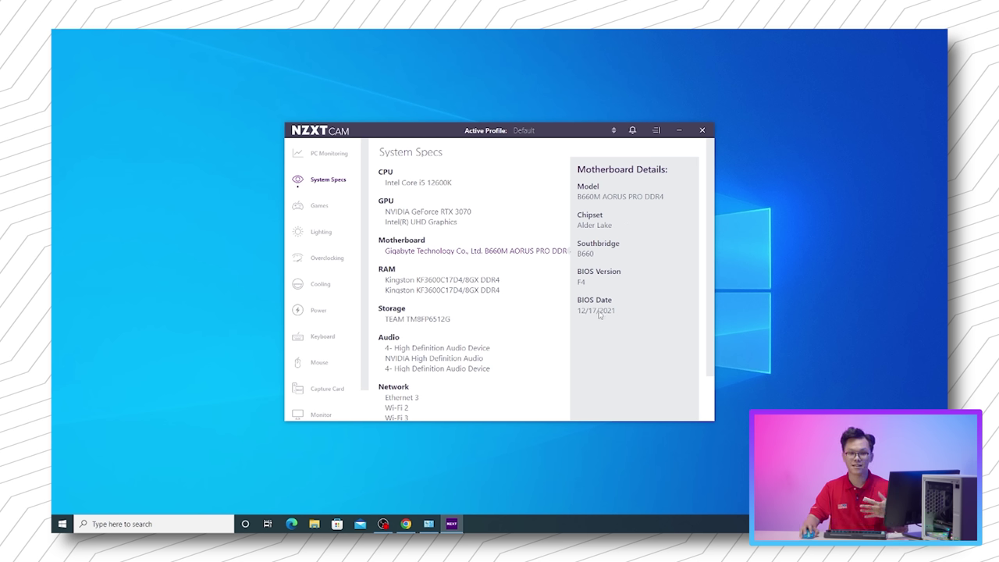
pyautogui.click(471, 293)
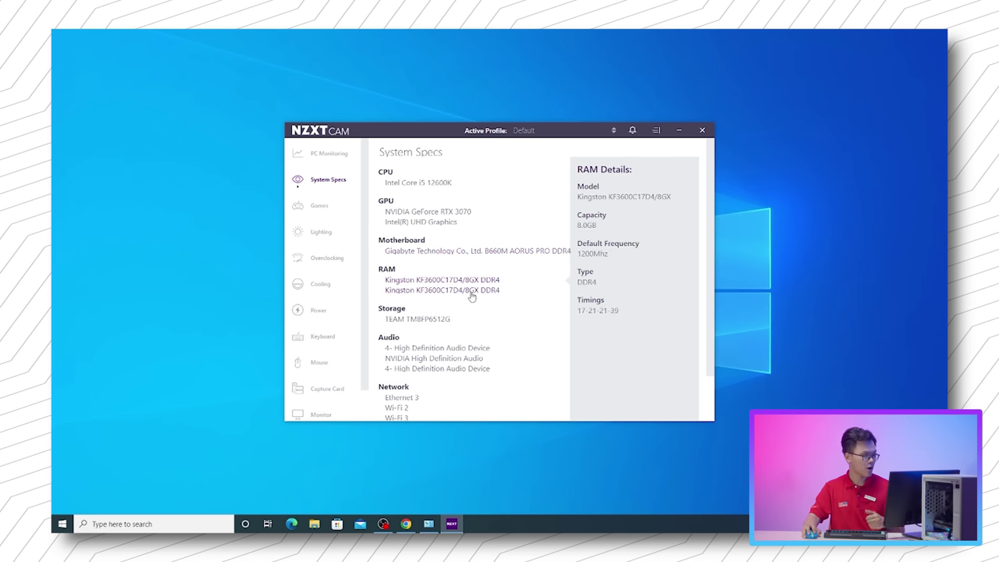
# Step: Check the storage drive, first High Definition Audio device and Wi-Fi 2 network adapter details in System Specs
pyautogui.click(445, 320)
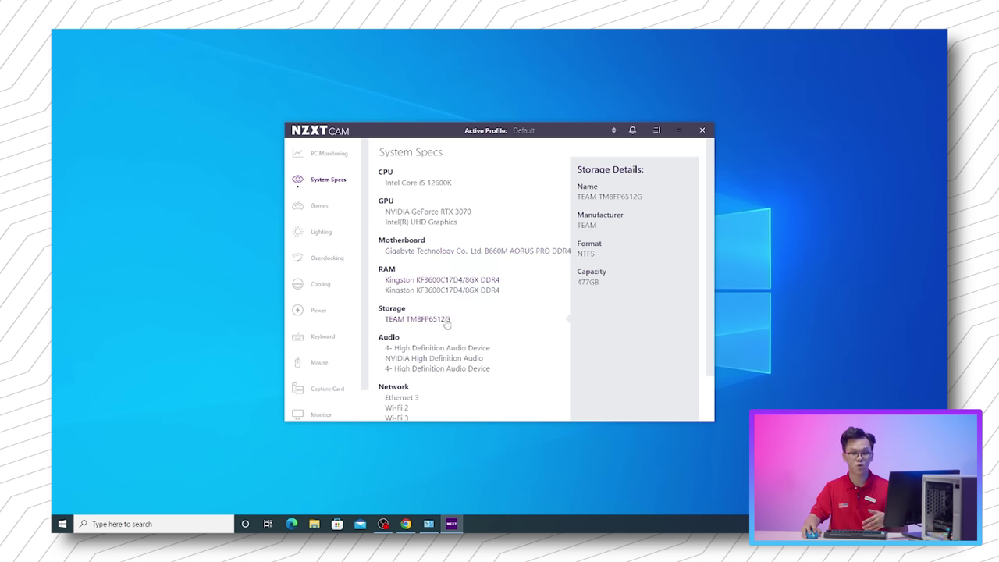
pyautogui.scroll(-1, 453, 323)
pyautogui.click(461, 314)
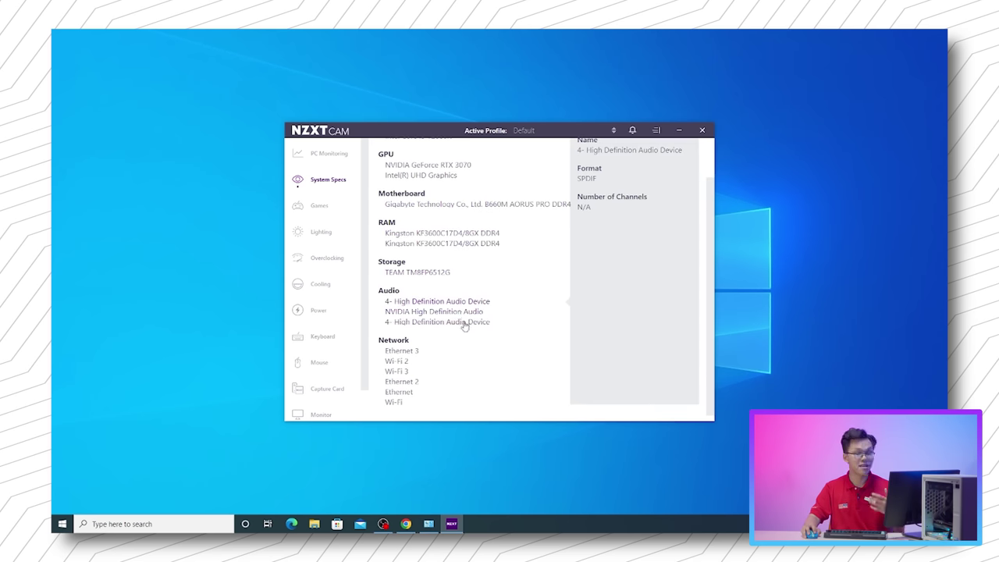
pyautogui.scroll(-1, 468, 322)
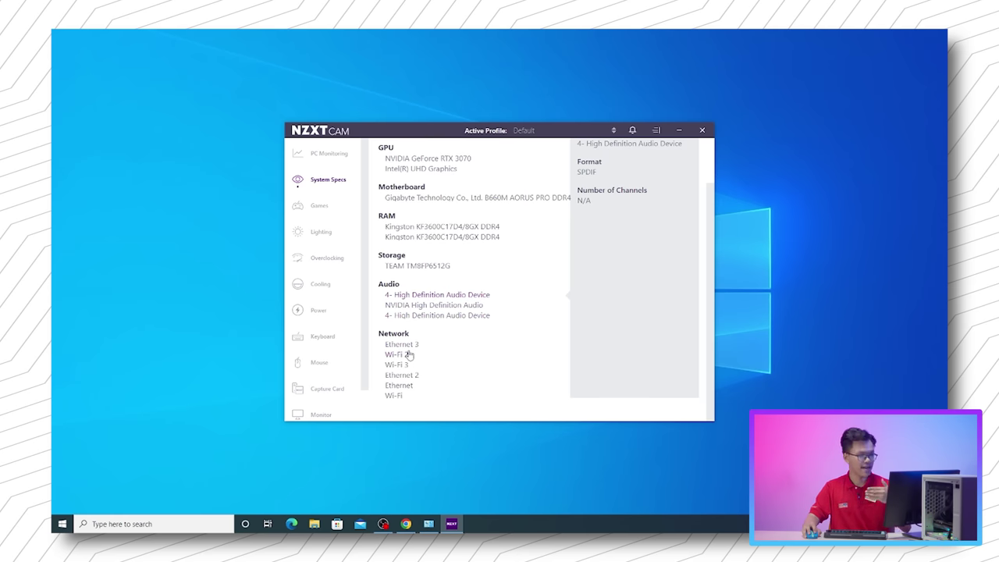
pyautogui.click(408, 354)
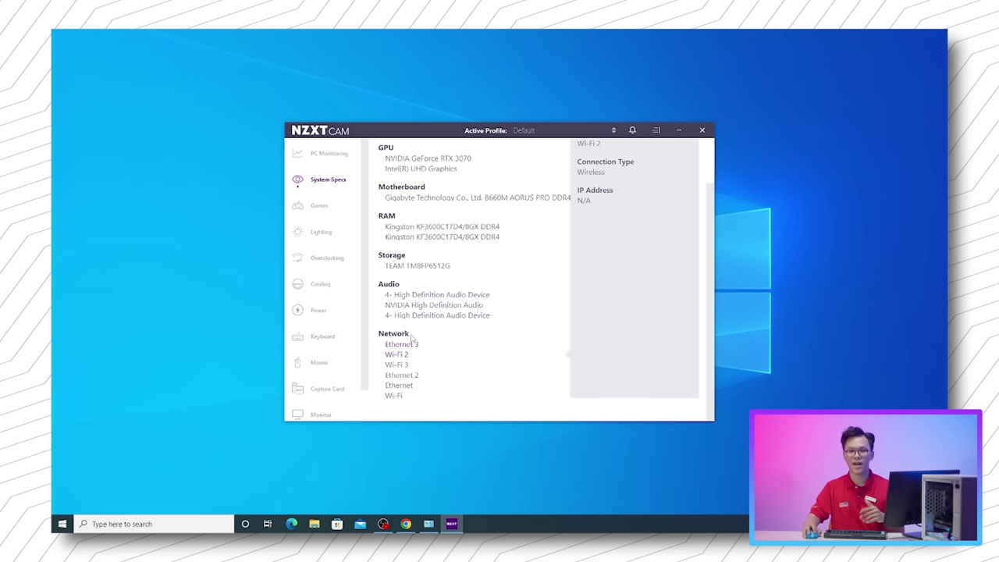
# Step: Examine the Games play time graph and its selectable time ranges, keeping the last 7 days
pyautogui.click(333, 207)
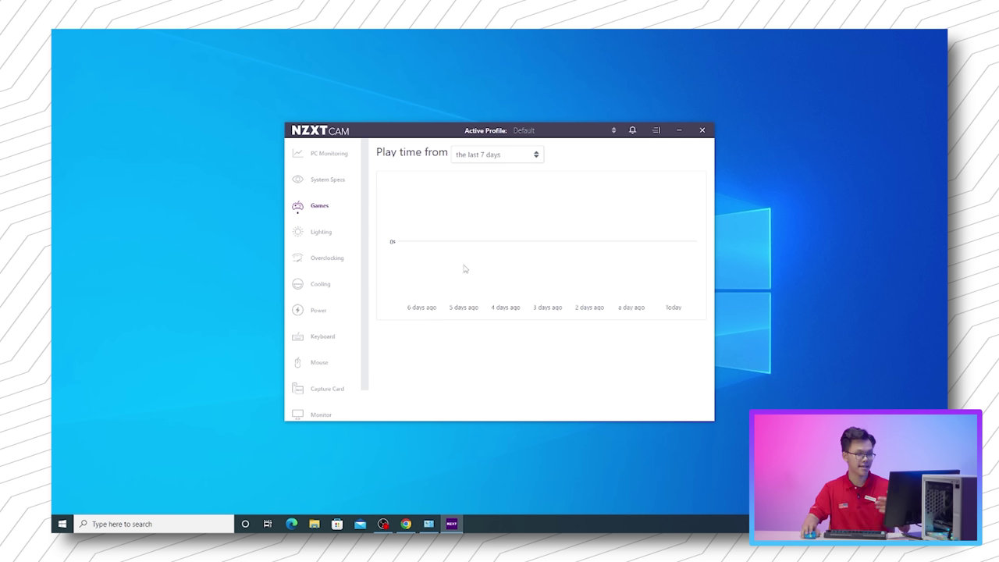
pyautogui.click(513, 160)
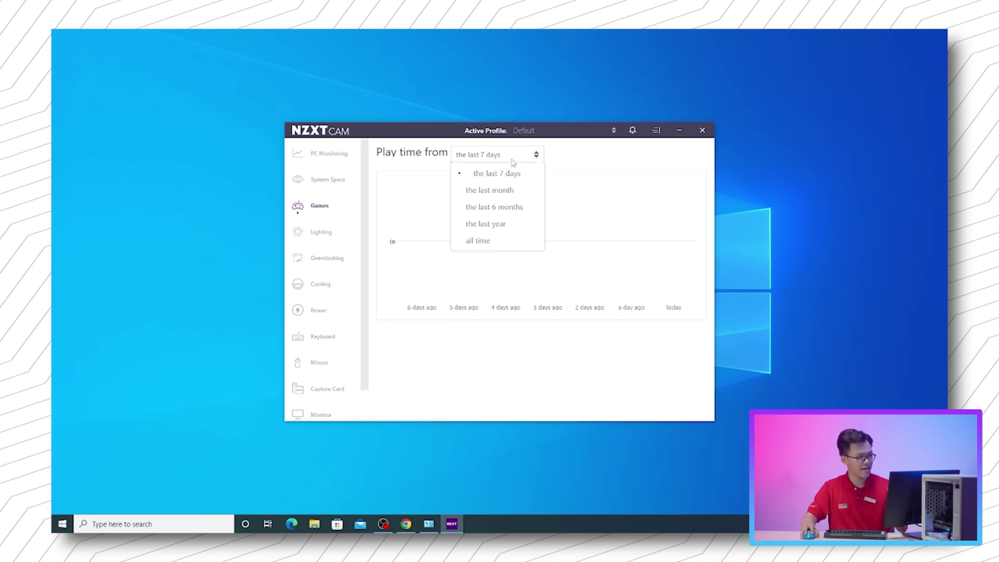
pyautogui.click(511, 173)
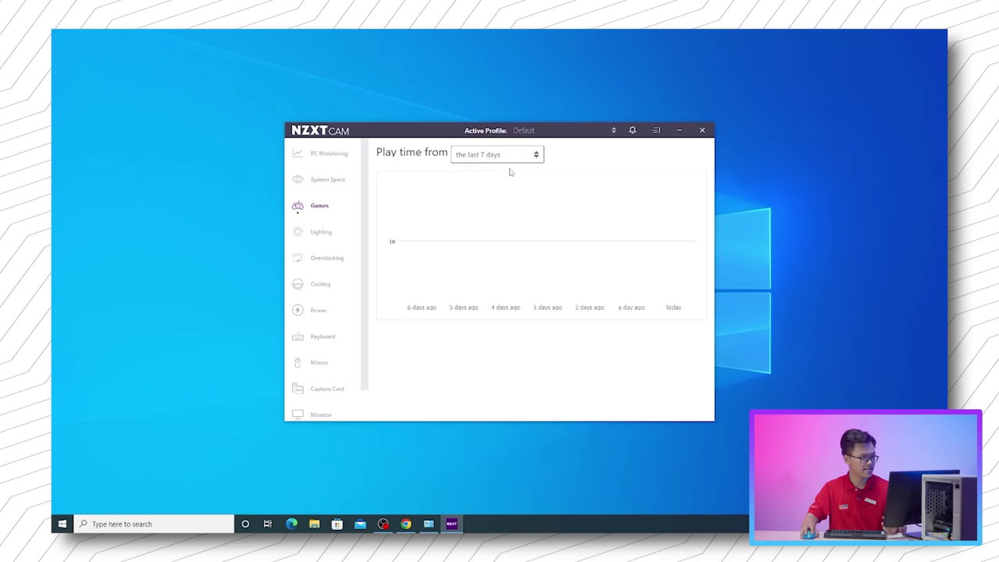
pyautogui.click(506, 158)
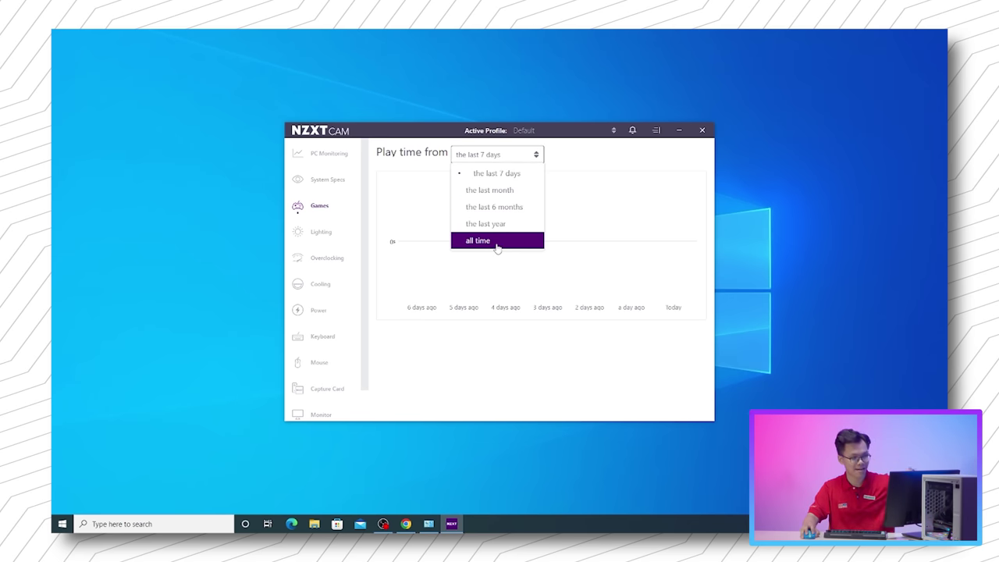
pyautogui.click(318, 231)
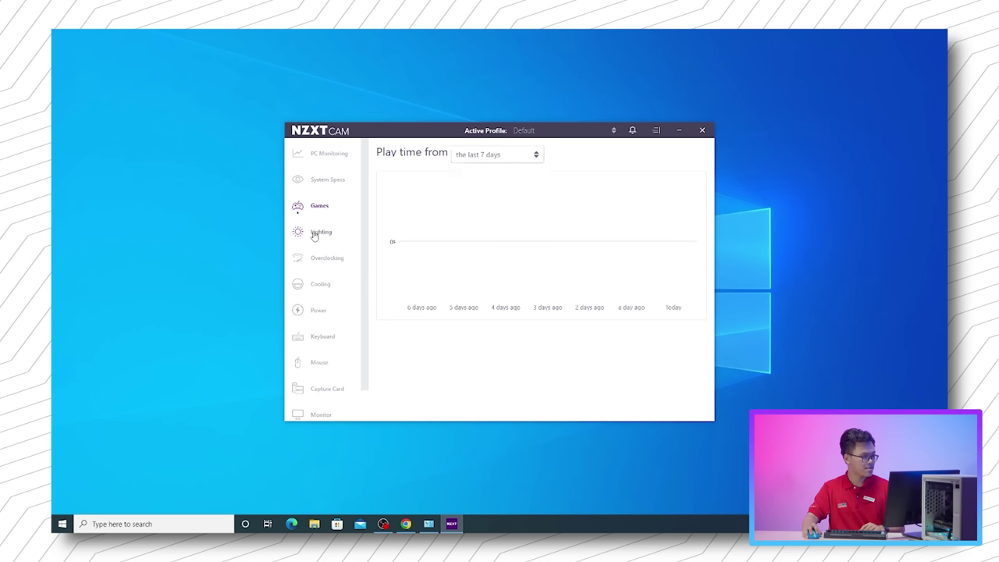
# Step: View the Lighting page, then examine the current GPU stats and overclock settings on the Overclocking page
pyautogui.click(316, 235)
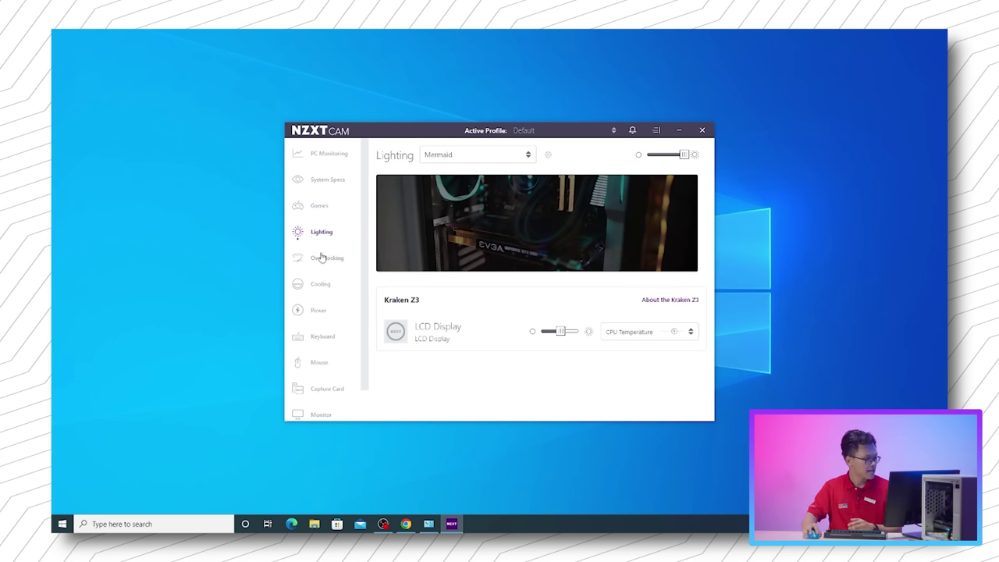
pyautogui.click(322, 258)
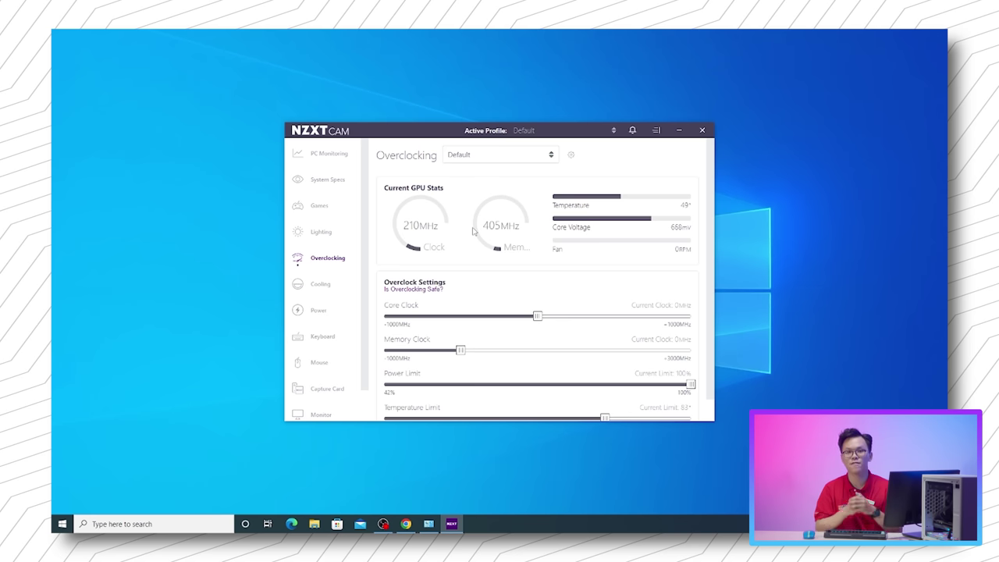
pyautogui.scroll(-1, 511, 216)
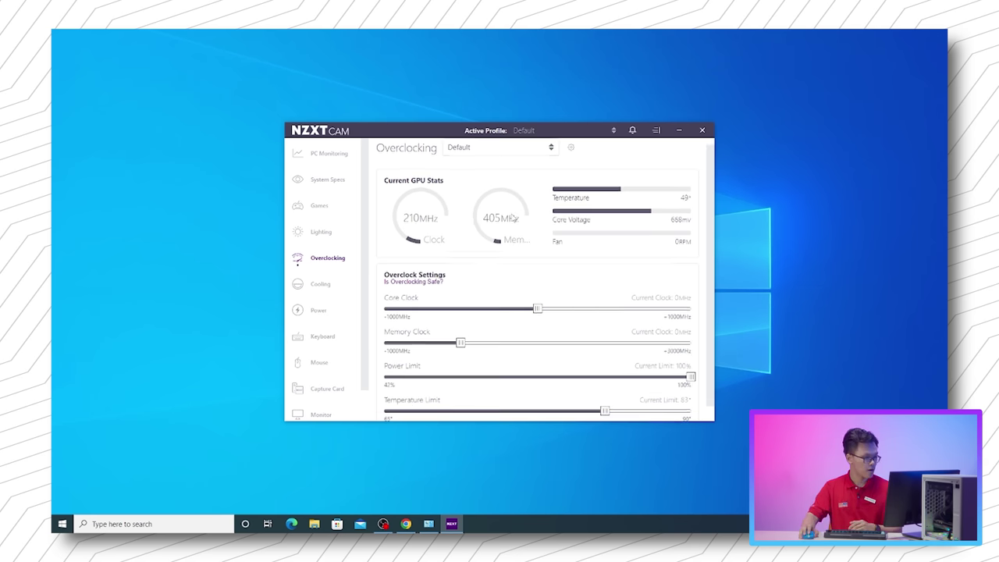
pyautogui.scroll(1, 508, 215)
# Step: Add an overclocking profile named "Sieu ep xung"
pyautogui.click(486, 155)
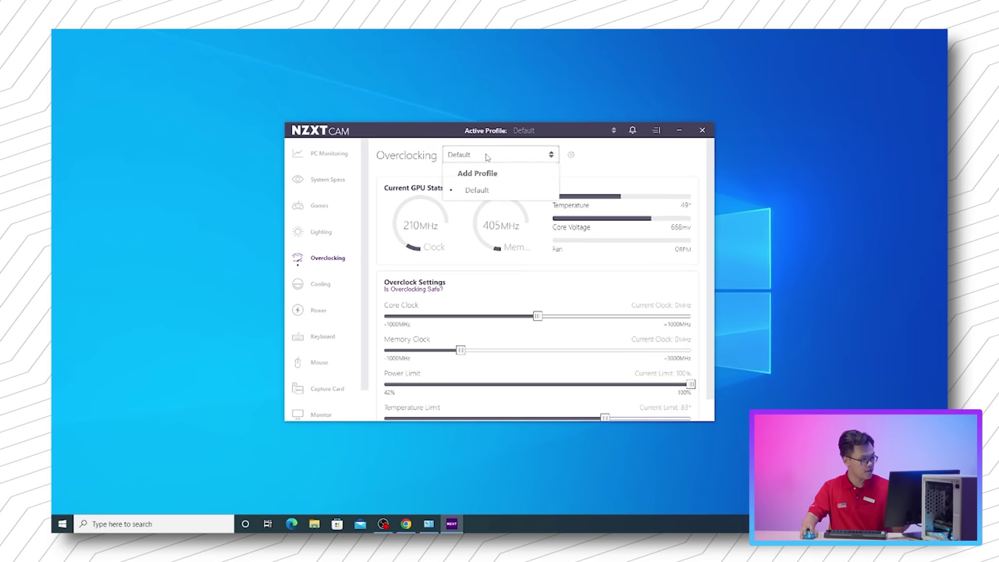
pyautogui.click(490, 174)
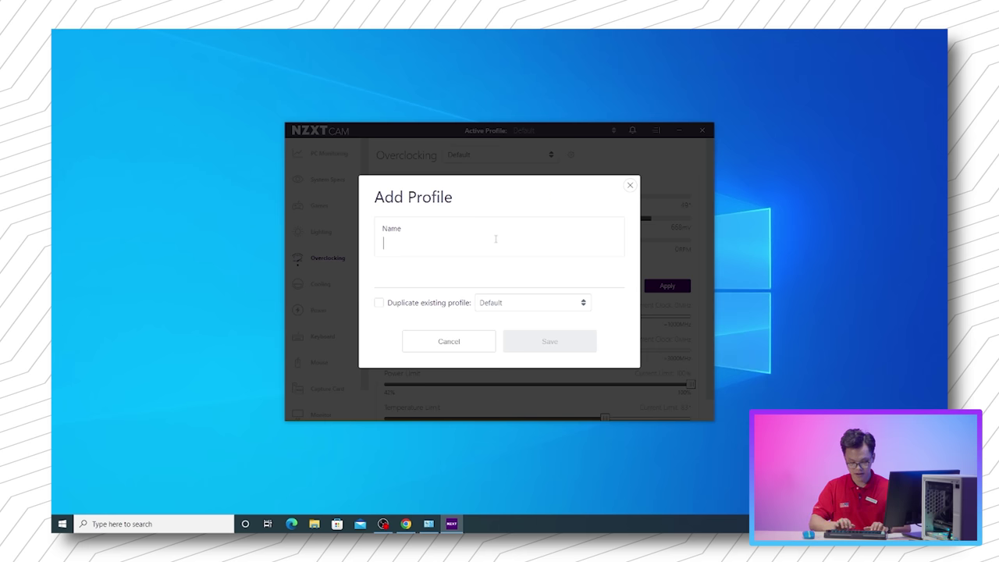
pyautogui.write('Sieu ep xu')
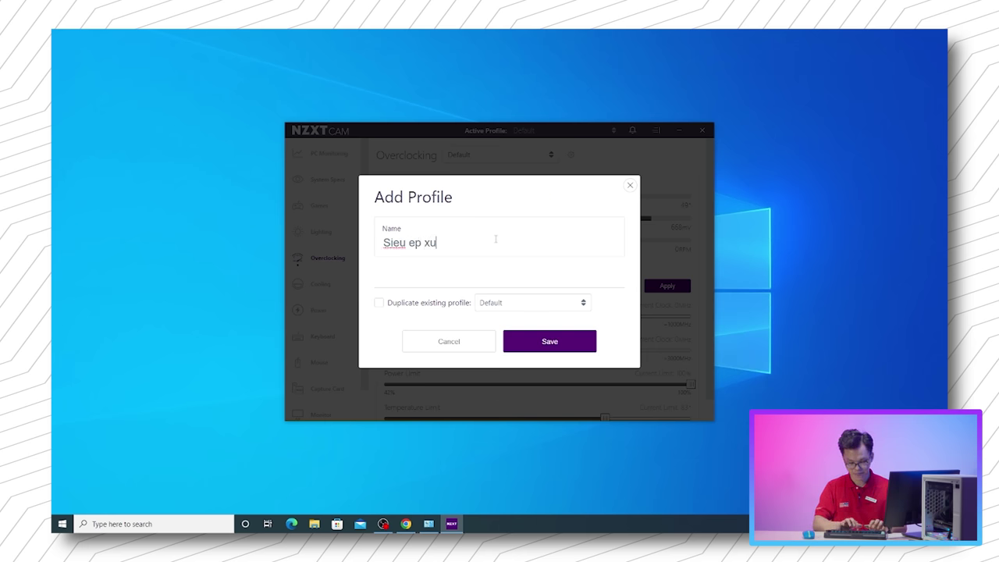
pyautogui.write('ng')
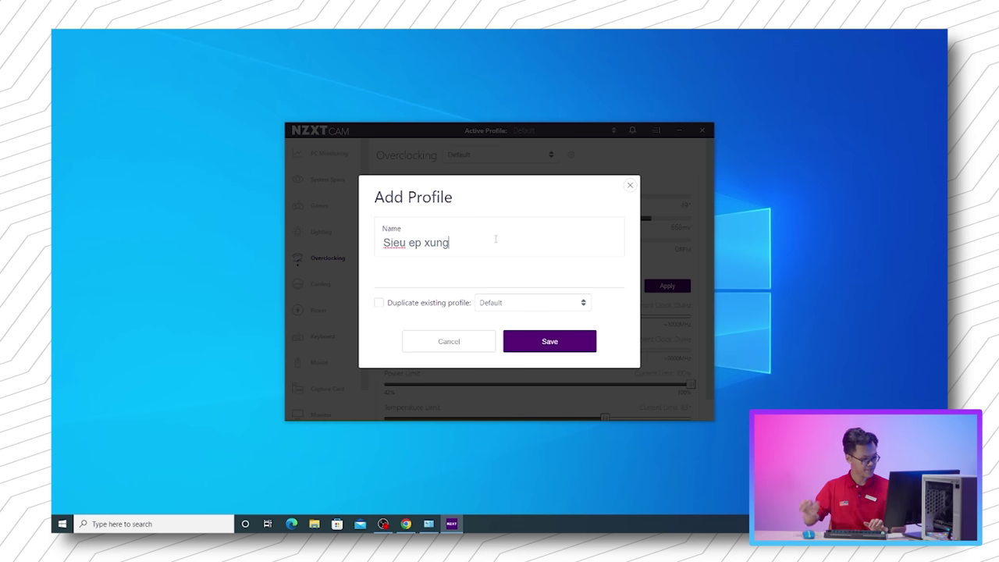
pyautogui.click(544, 342)
# Step: Raise the GPU core clock offset to about +513 MHz and reset the overclock settings
pyautogui.moveTo(537, 316); pyautogui.dragTo(615, 316)
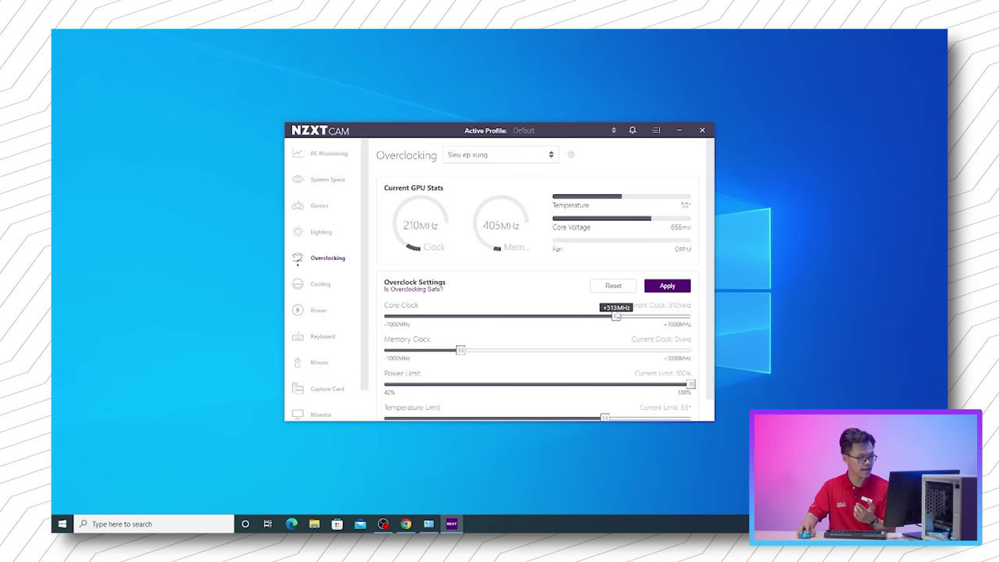
pyautogui.click(610, 287)
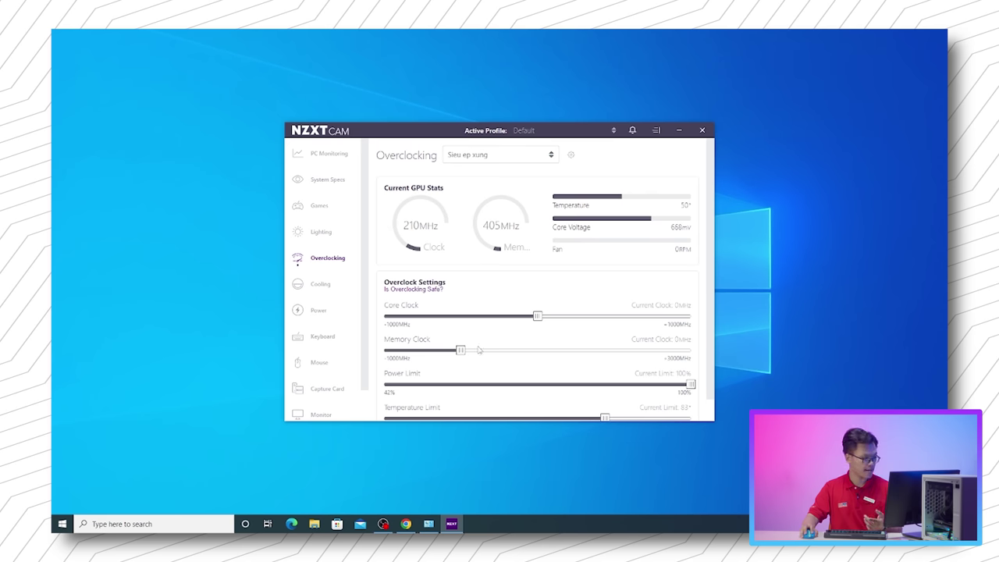
# Step: Look over the memory clock and power limit settings and raise the GPU temperature limit to 90°
pyautogui.moveTo(459, 352)
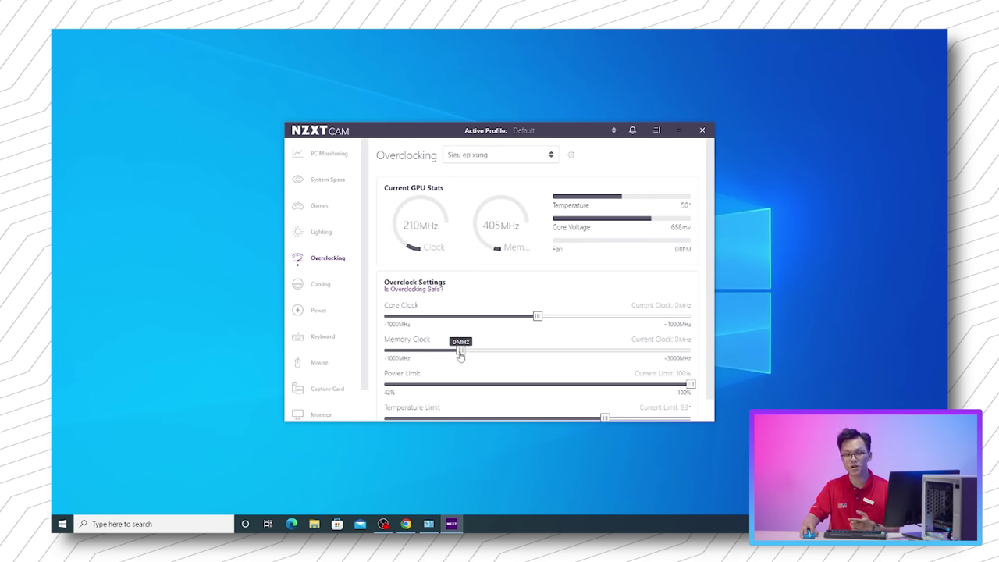
pyautogui.scroll(-1, 570, 355)
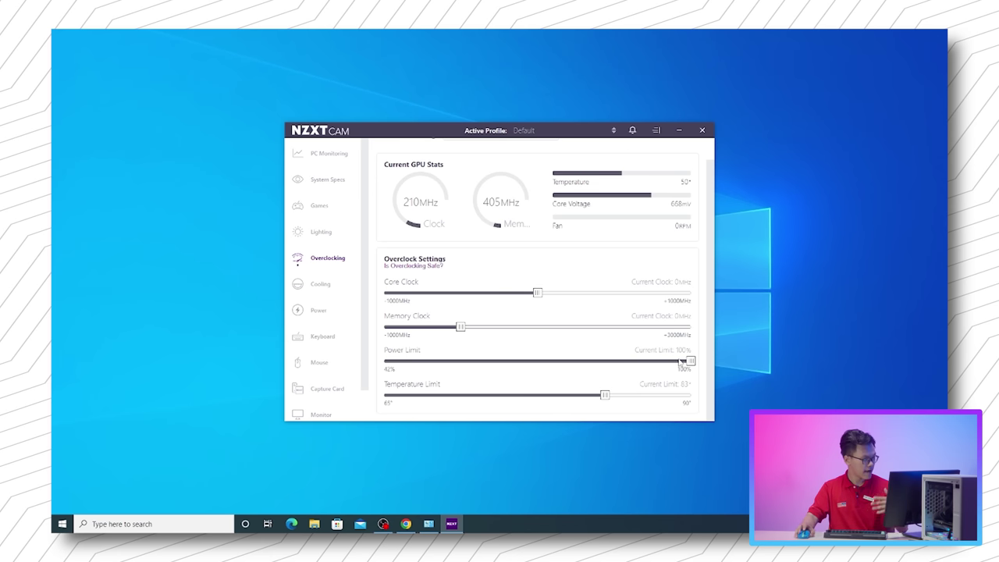
pyautogui.moveTo(605, 395); pyautogui.dragTo(807, 397)
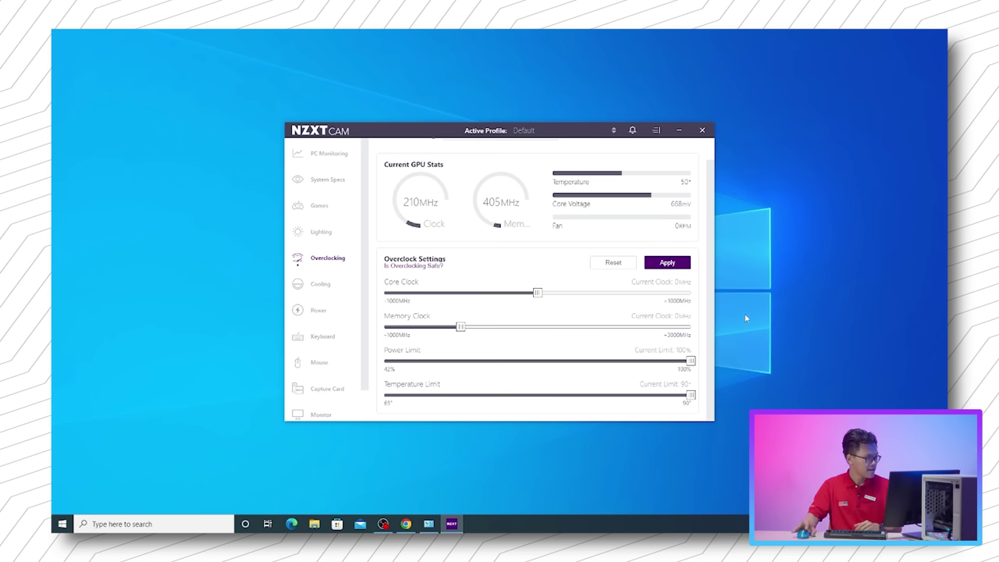
# Step: Browse the Cooling, Power, Keyboard, Mouse, Capture Card and Monitor pages, ending at the General Settings
pyautogui.click(321, 285)
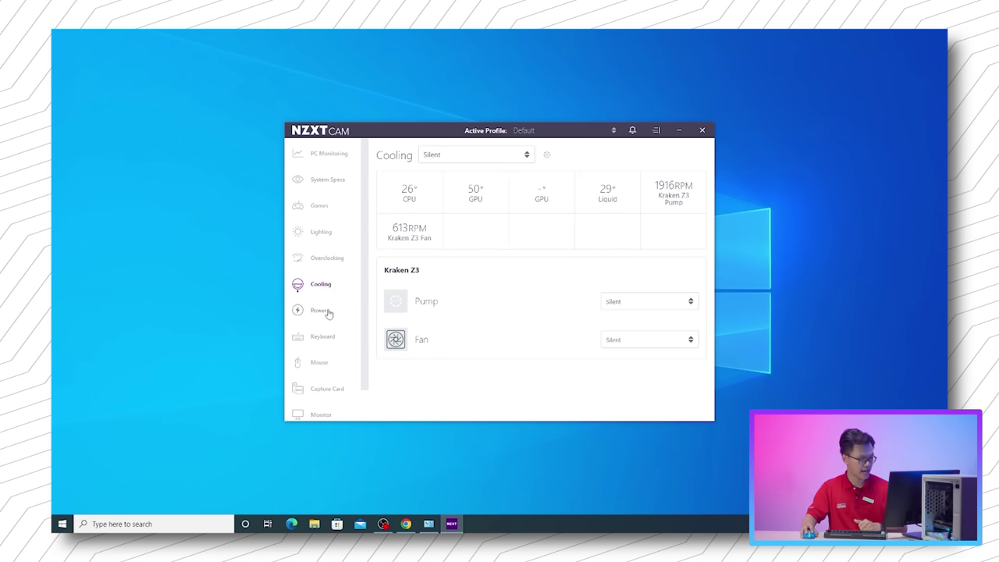
pyautogui.click(322, 313)
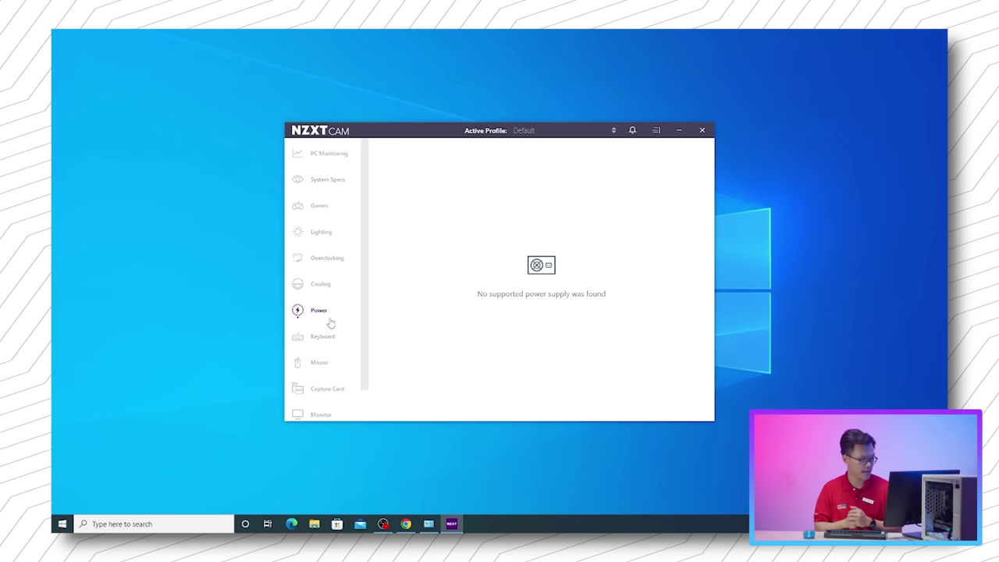
pyautogui.click(327, 338)
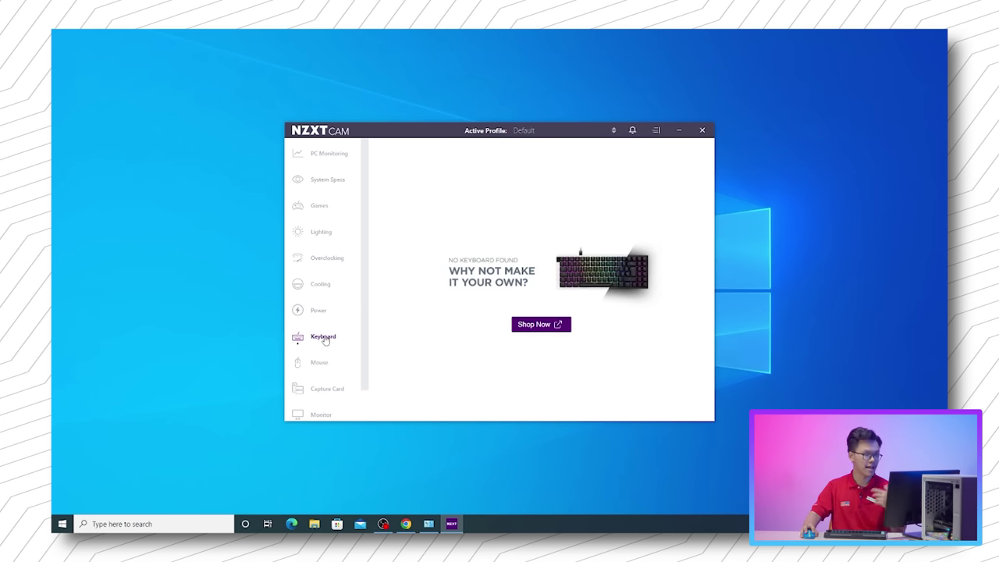
pyautogui.click(328, 365)
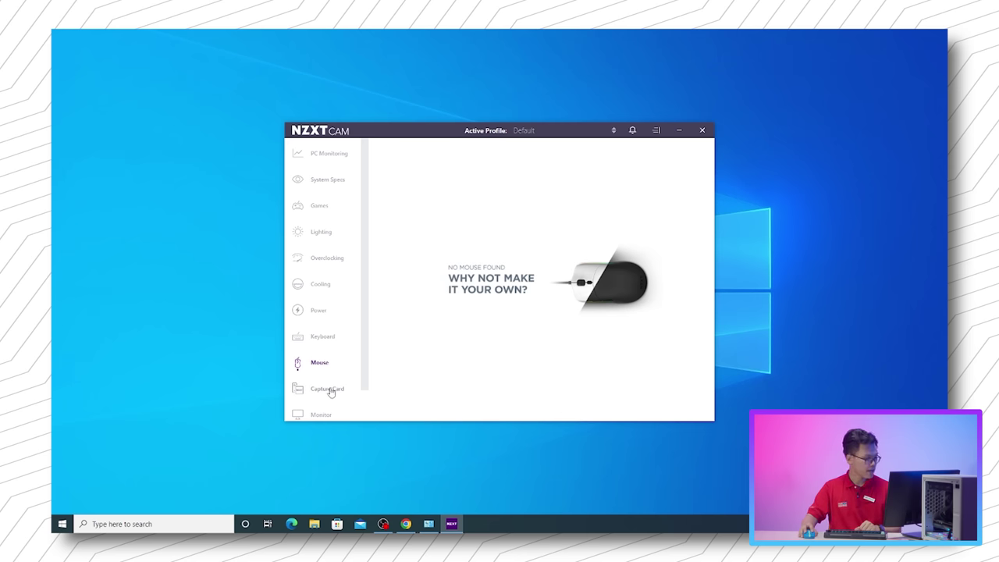
pyautogui.click(331, 390)
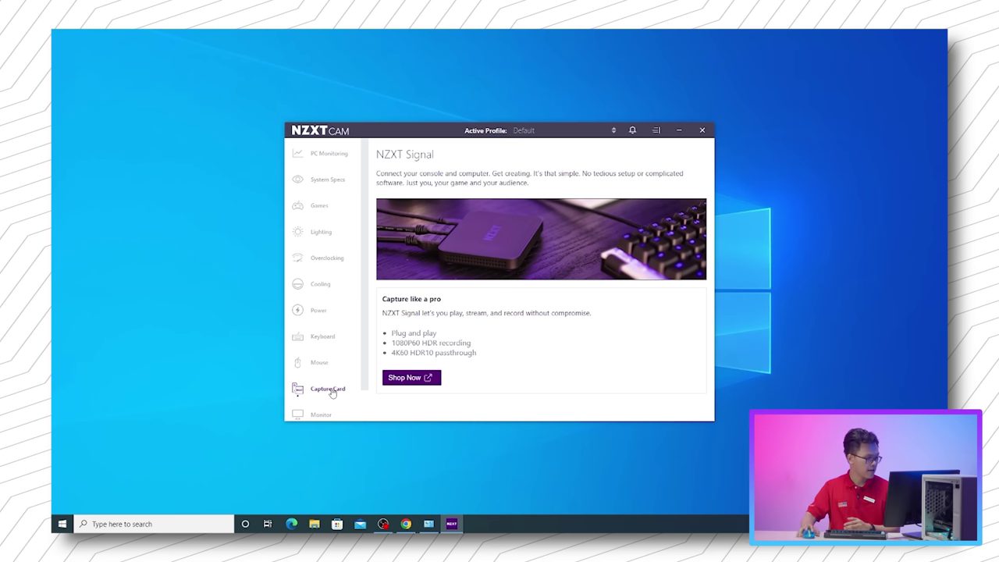
pyautogui.scroll(-1, 332, 393)
pyautogui.click(329, 387)
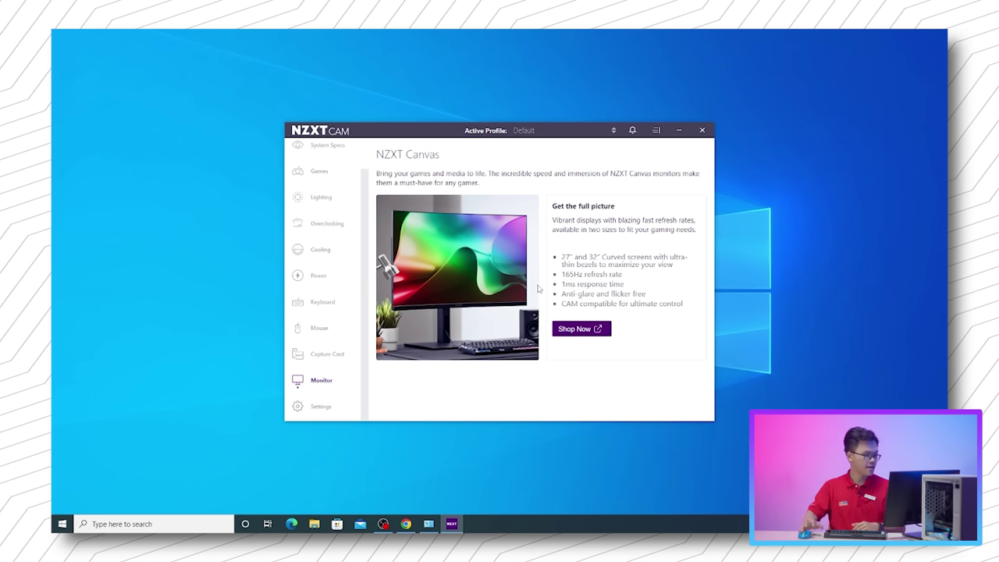
pyautogui.click(322, 407)
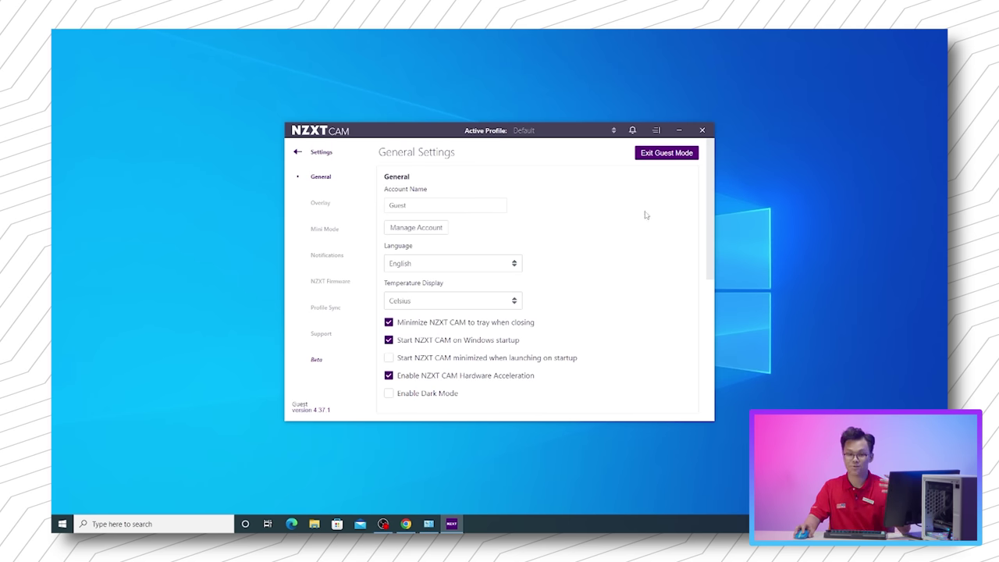
# Step: Switch the interface language to Русский and set it back to English
pyautogui.click(491, 266)
pyautogui.scroll(-1, 475, 305)
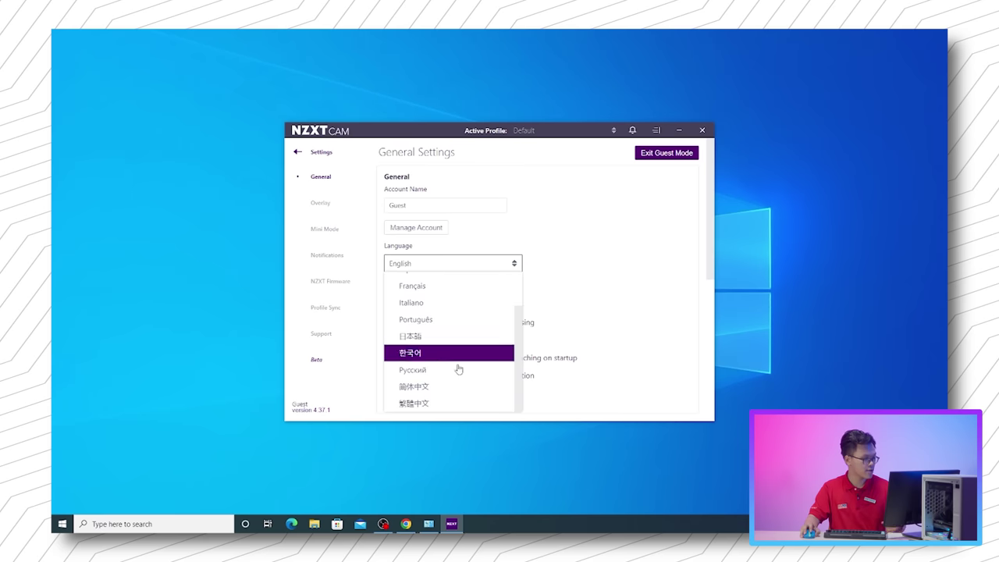
pyautogui.click(457, 369)
pyautogui.click(475, 264)
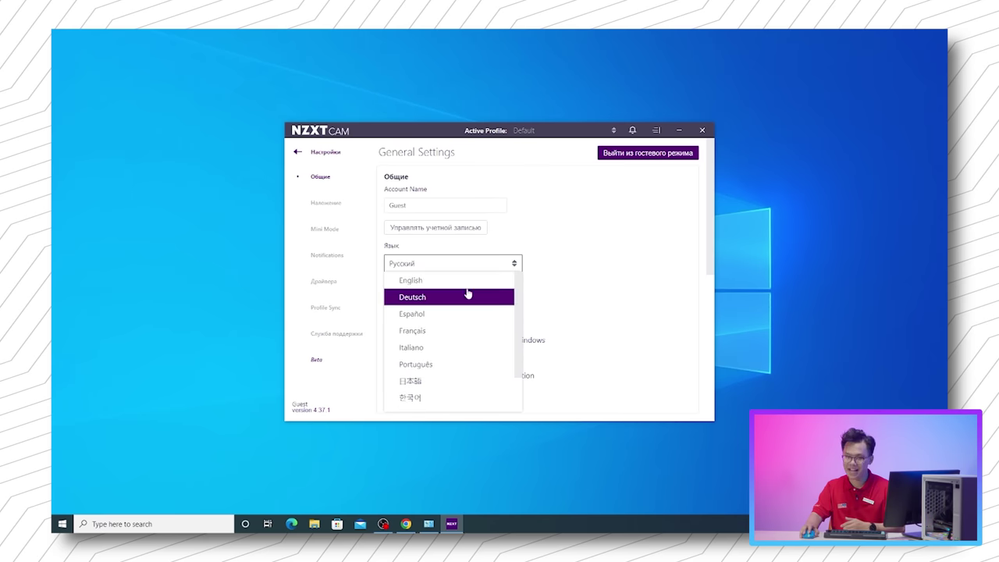
pyautogui.click(457, 281)
# Step: Check the temperature display units, keeping Celsius, and review the startup, tray and hardware acceleration options
pyautogui.click(476, 303)
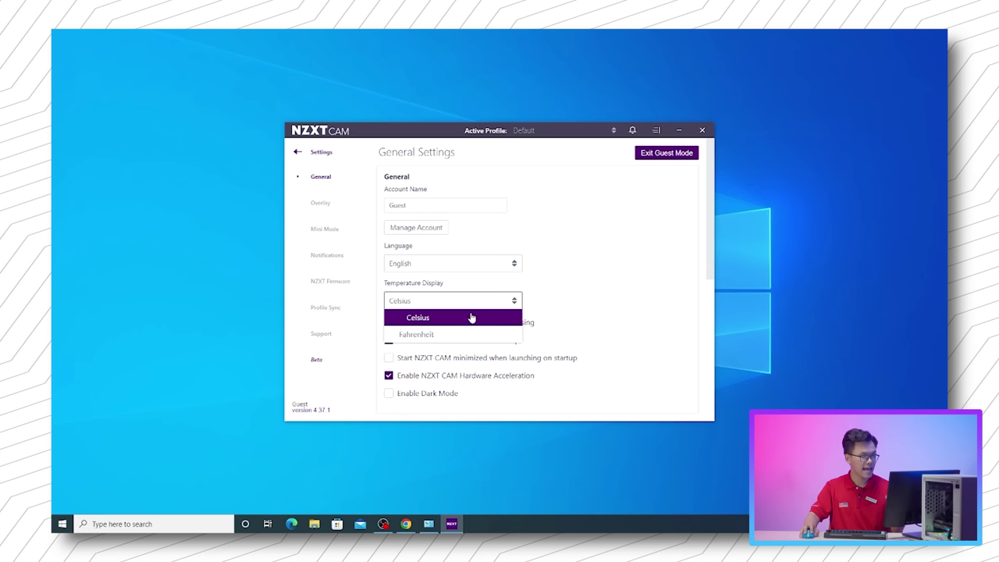
pyautogui.click(578, 328)
pyautogui.scroll(-1, 594, 328)
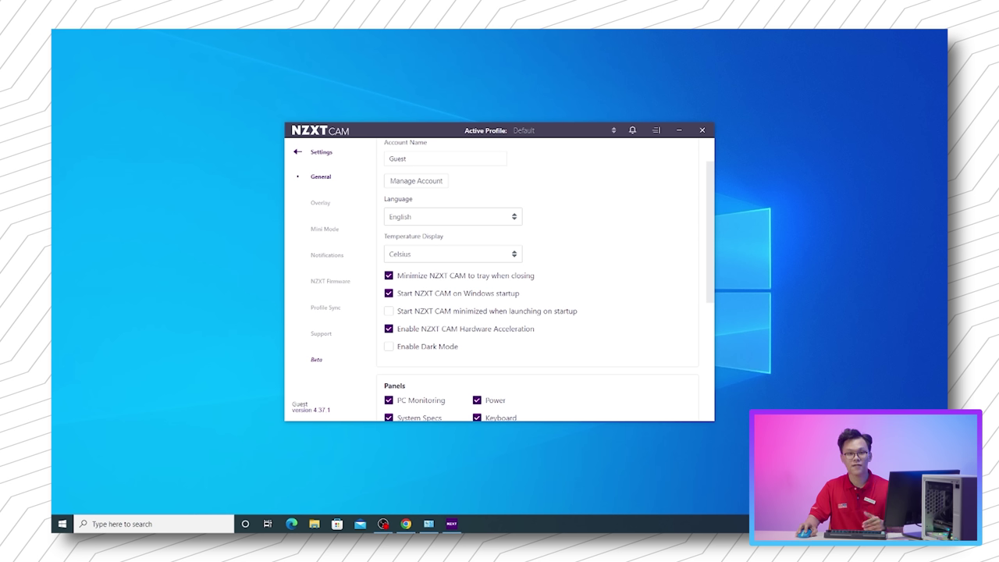
# Step: Enable Dark Mode and turn it off again
pyautogui.click(427, 350)
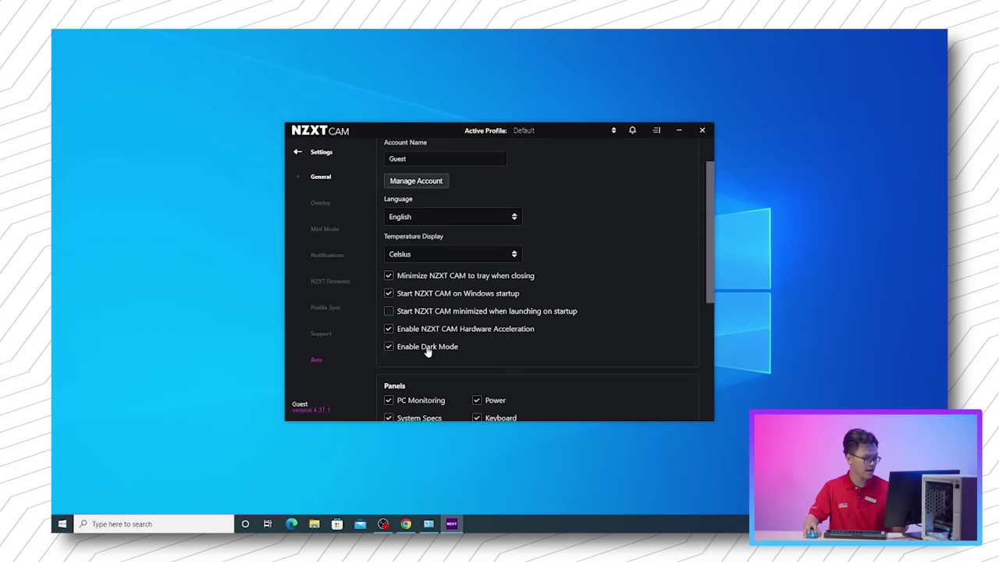
pyautogui.click(421, 349)
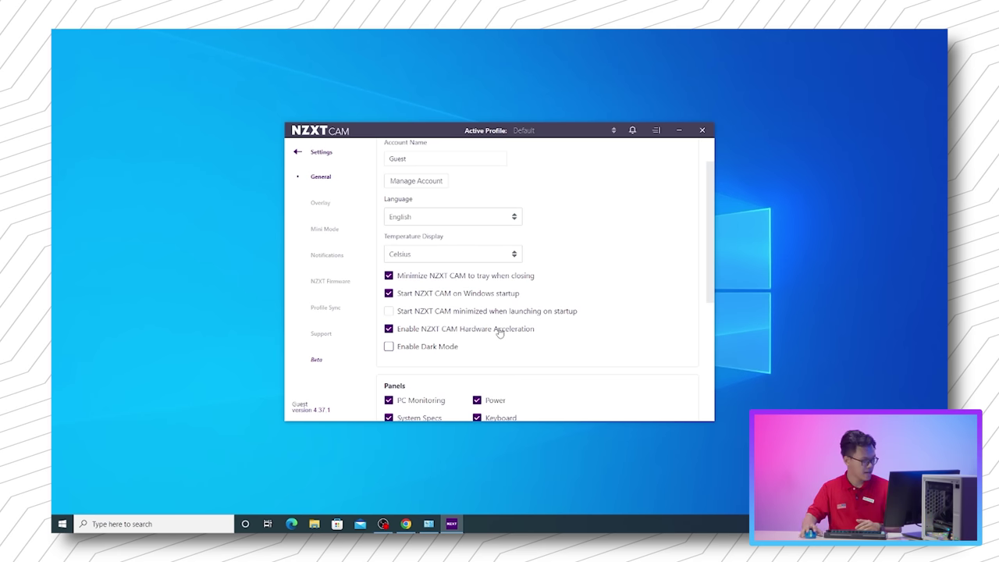
# Step: Hide the Keyboard, Mouse and Monitor panels in the General settings and return to the main view to check the navigation list
pyautogui.scroll(-3, 499, 332)
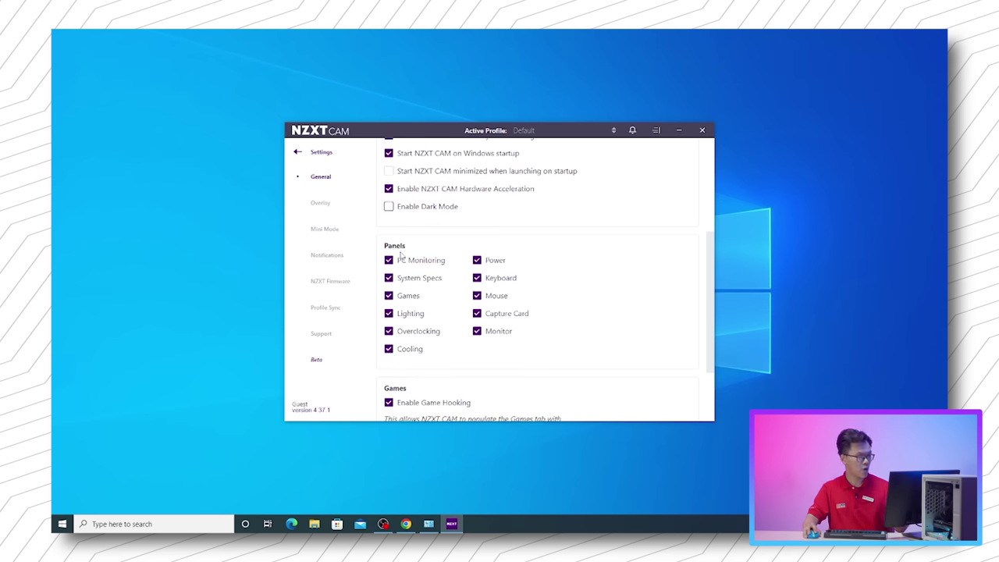
pyautogui.click(655, 130)
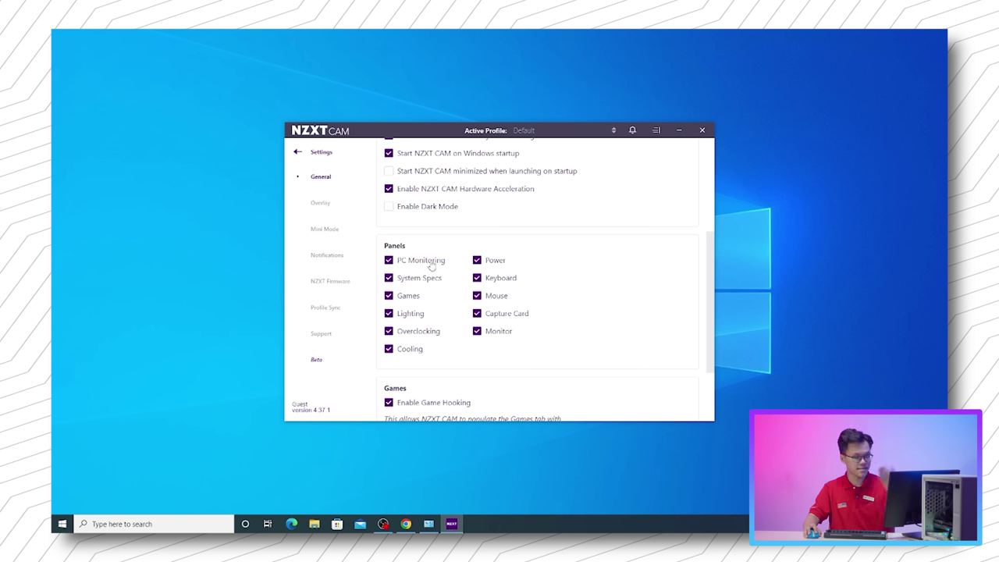
pyautogui.click(501, 283)
pyautogui.click(501, 282)
pyautogui.click(501, 283)
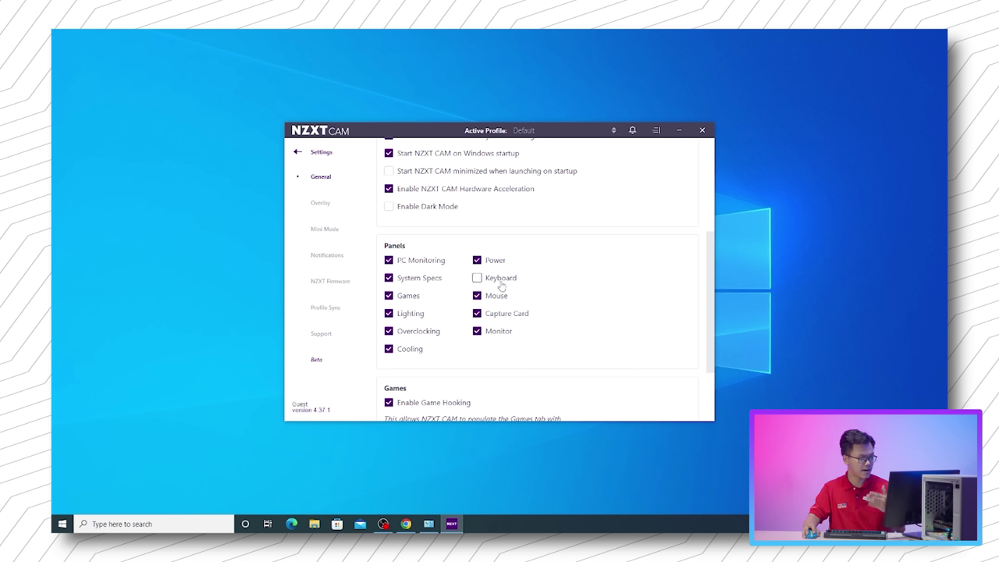
pyautogui.click(500, 286)
pyautogui.click(489, 333)
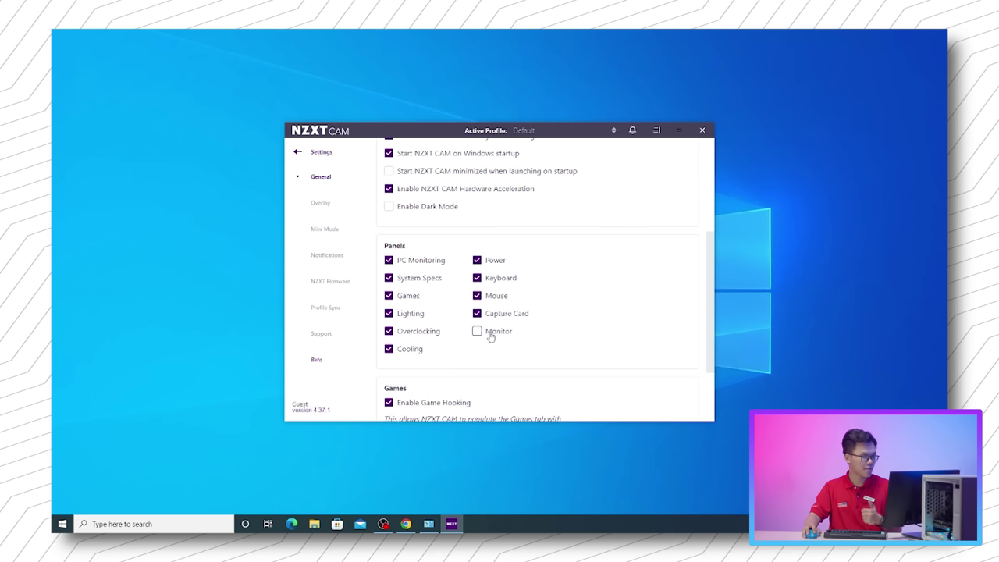
pyautogui.click(500, 282)
pyautogui.click(496, 299)
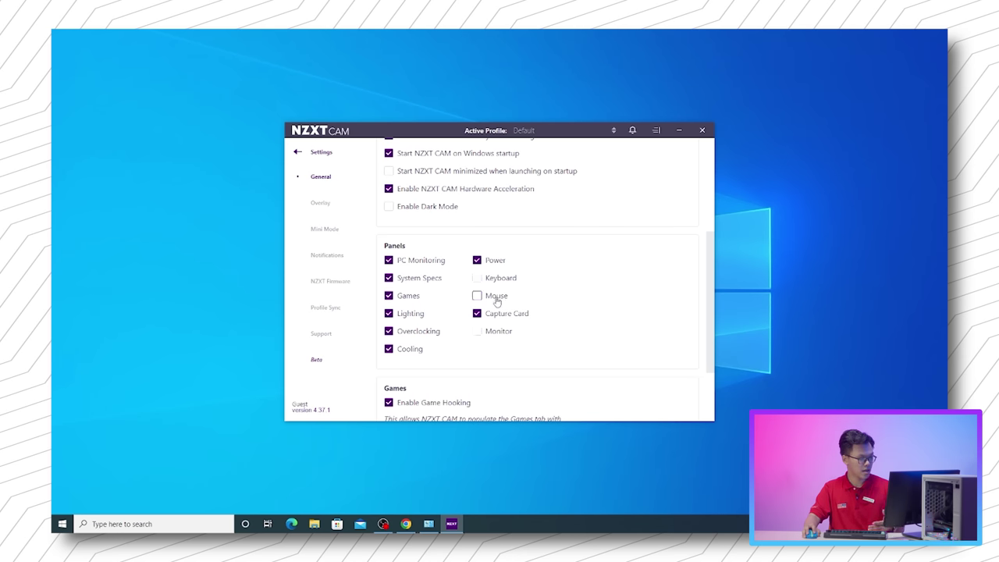
pyautogui.click(297, 153)
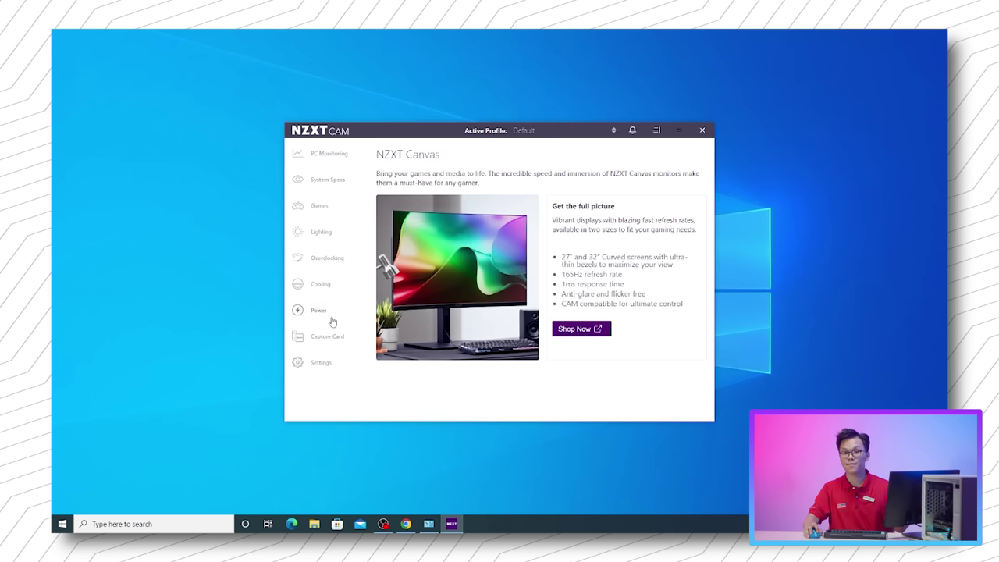
# Step: Reopen the General settings and disable the privacy option that lets NZXT CAM collect, report and analyze performance and usage information
pyautogui.click(333, 364)
pyautogui.scroll(-1, 441, 340)
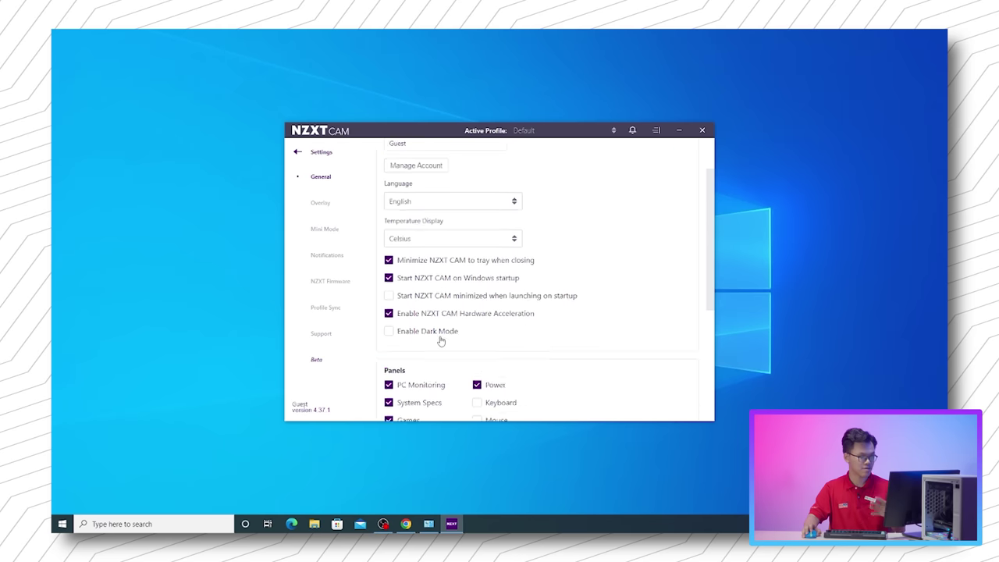
pyautogui.scroll(-4, 441, 340)
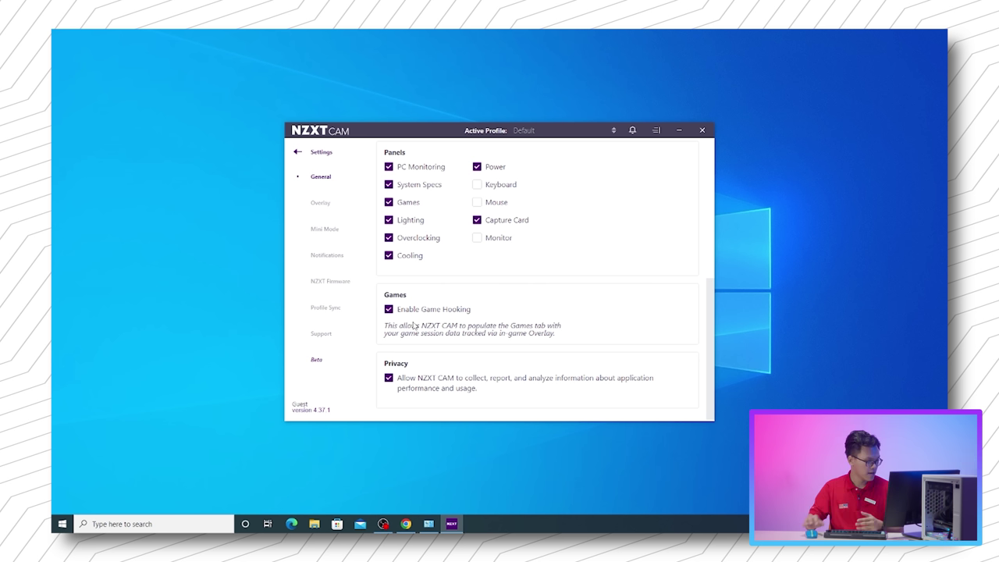
pyautogui.click(439, 382)
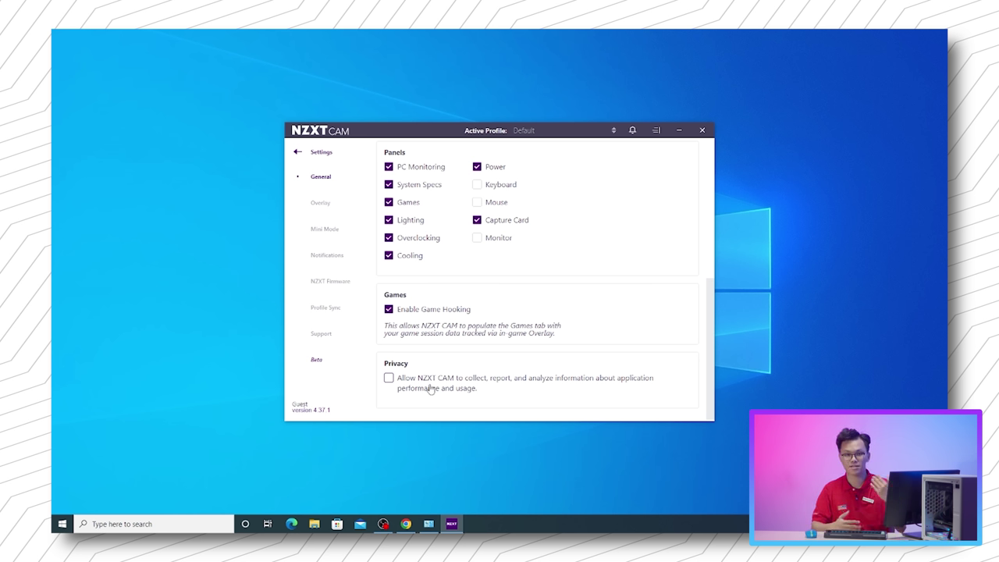
# Step: Show the mini monitoring display on the desktop and enable the Network and System Time panels in the Overlay settings
pyautogui.click(333, 204)
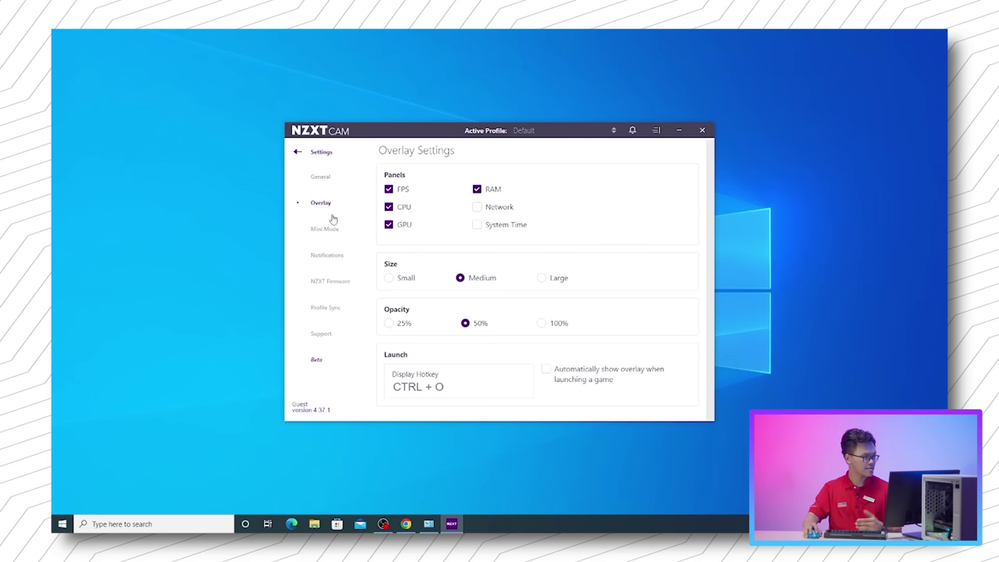
pyautogui.hotkey('ctrl', 'o')
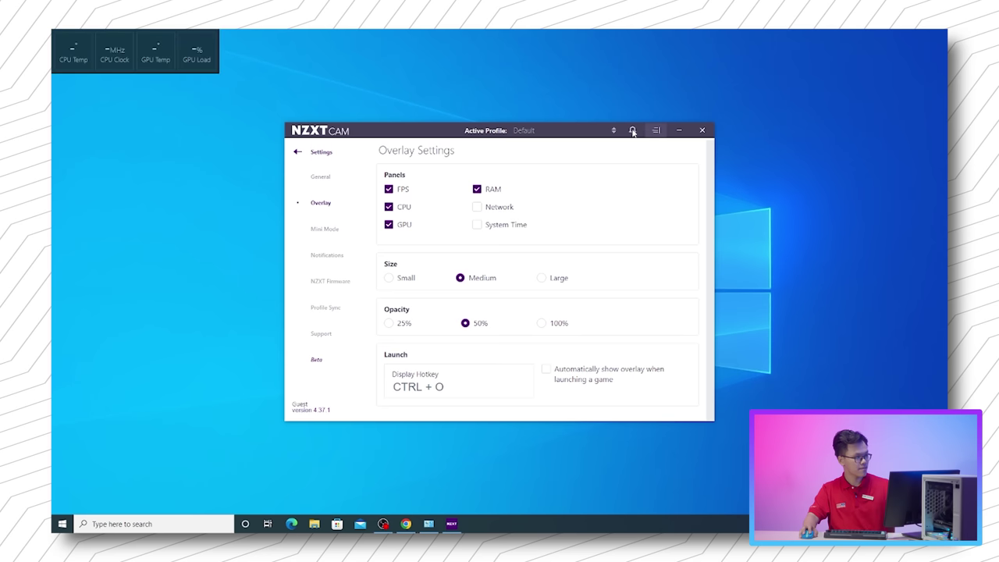
pyautogui.rightClick(364, 57)
pyautogui.click(499, 214)
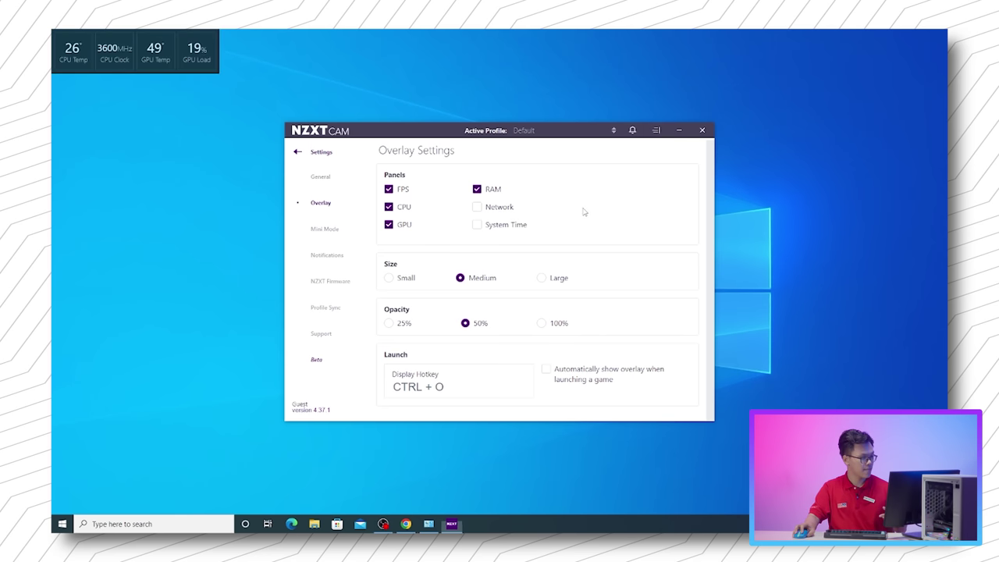
pyautogui.click(499, 212)
pyautogui.click(498, 228)
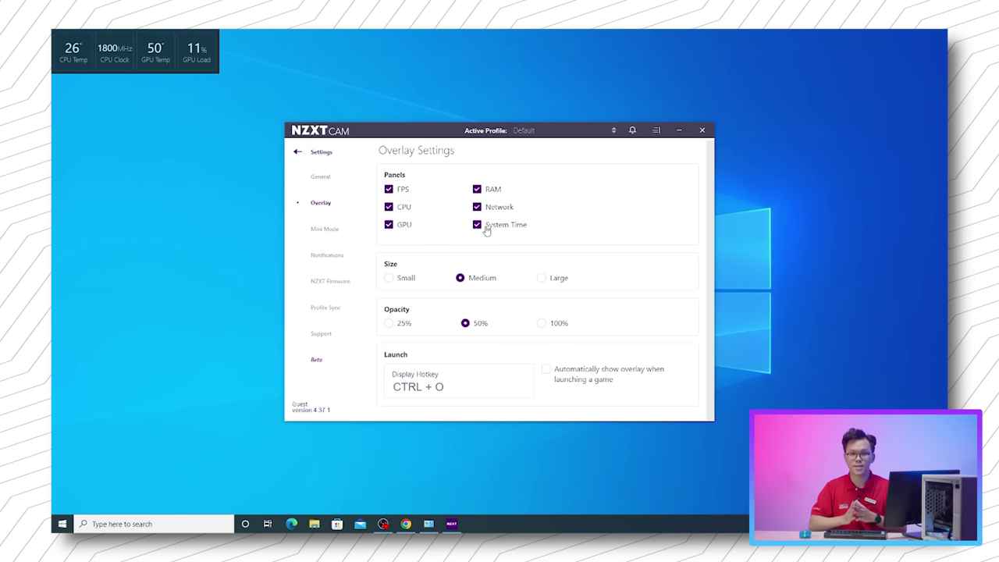
# Step: Try the overlay's Large size, 100% opacity and automatic display on game launch, restoring Medium, 50% and the disabled launch option
pyautogui.click(548, 281)
pyautogui.click(490, 284)
pyautogui.click(557, 327)
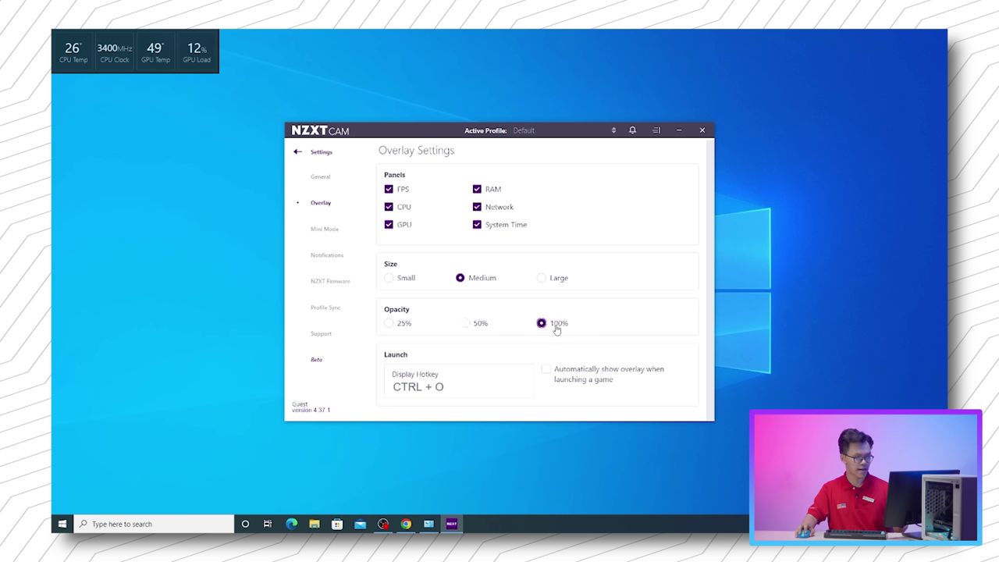
pyautogui.click(471, 328)
pyautogui.moveTo(482, 376)
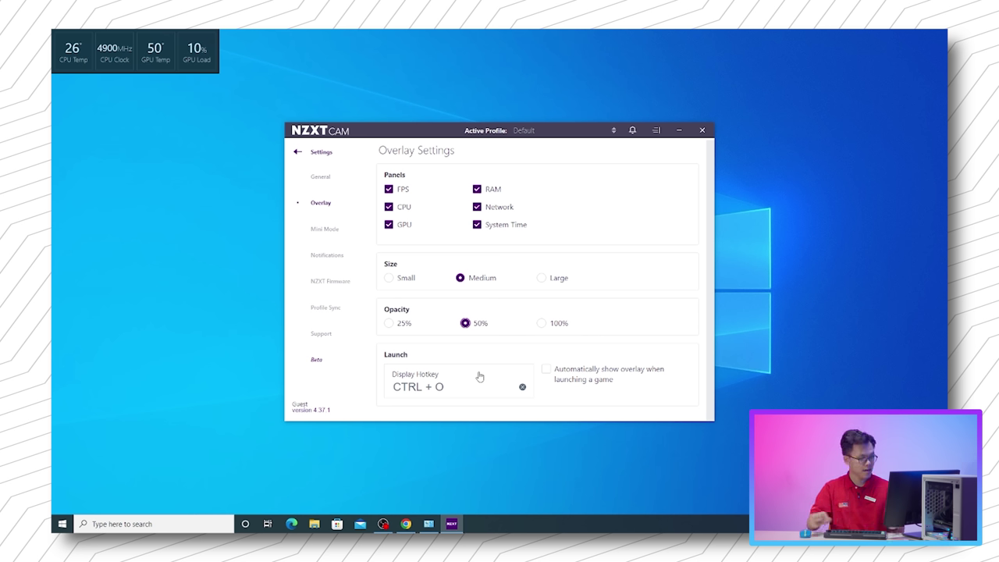
pyautogui.click(582, 377)
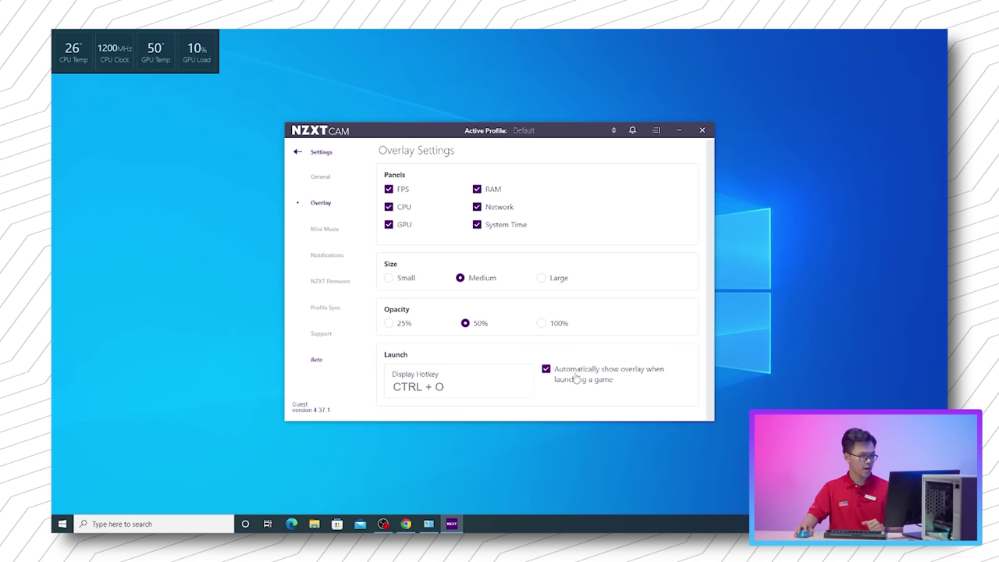
pyautogui.click(576, 379)
# Step: Open the Mini Mode settings, toggle the mini display off and on, and try the Light theme before restoring Dark
pyautogui.click(332, 229)
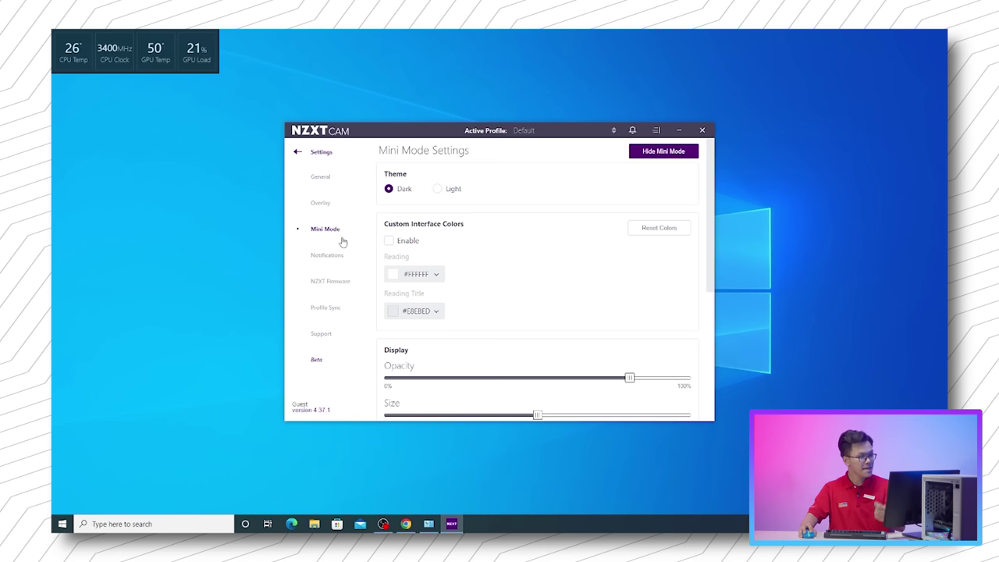
pyautogui.click(667, 153)
pyautogui.click(666, 154)
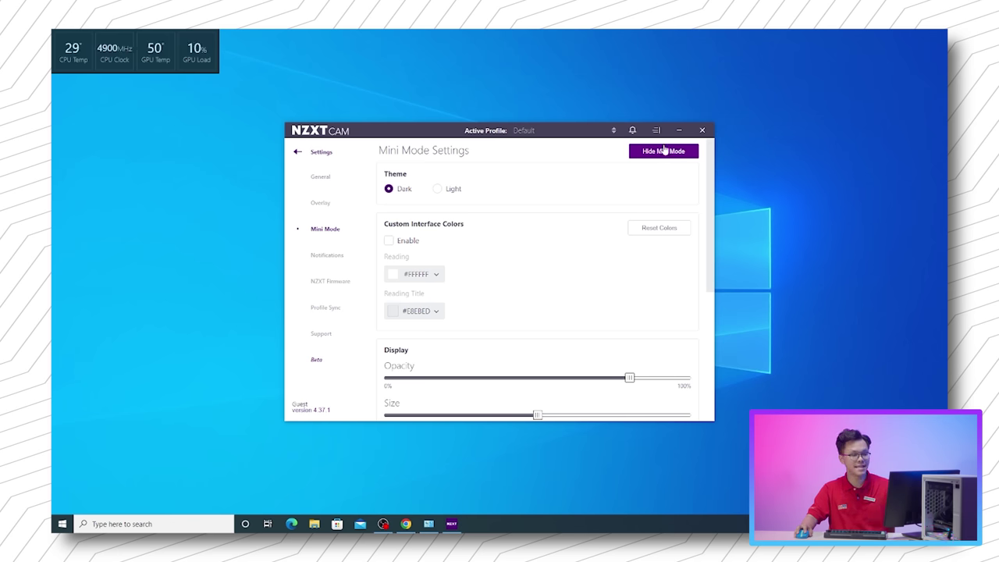
pyautogui.click(666, 152)
pyautogui.click(667, 153)
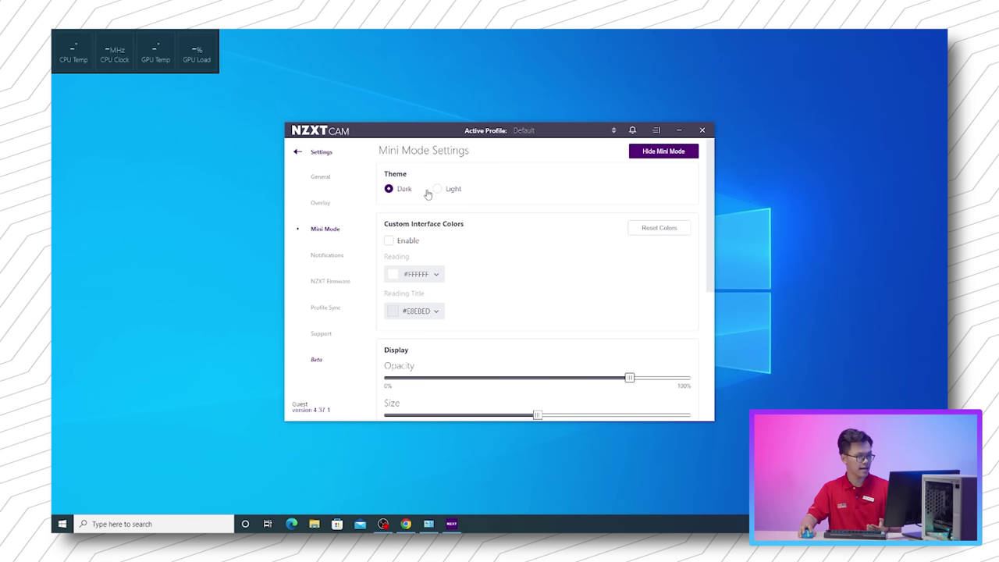
pyautogui.click(444, 189)
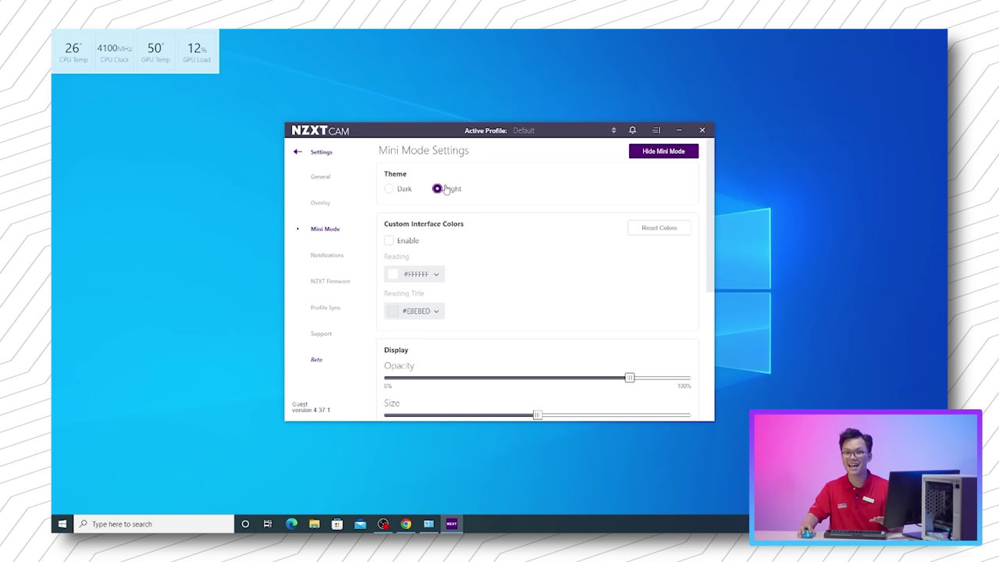
pyautogui.click(407, 188)
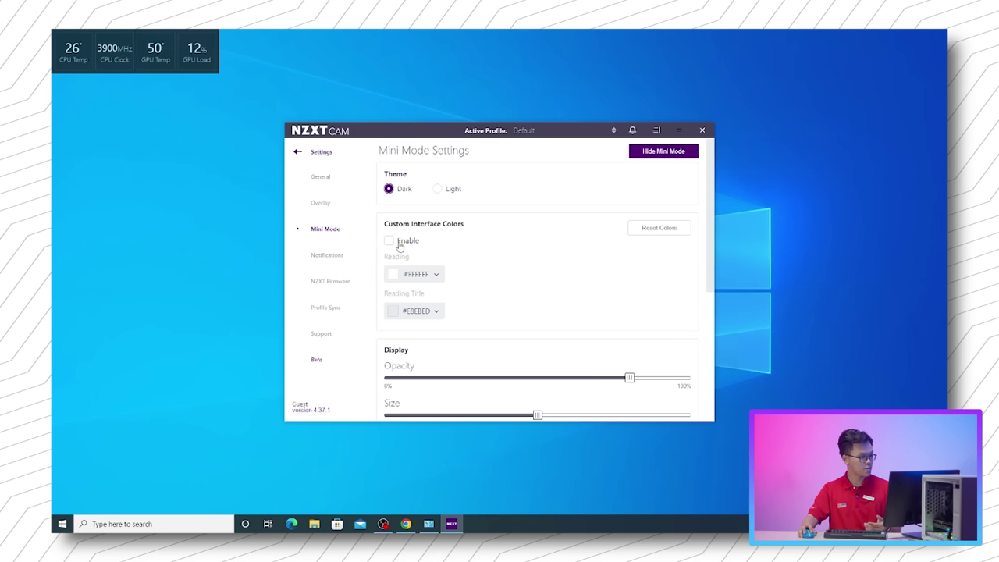
# Step: Enable custom interface colors for Mini Mode, try red readings before restoring white, and set the Reading Title color to #FF0050
pyautogui.click(391, 241)
pyautogui.click(407, 278)
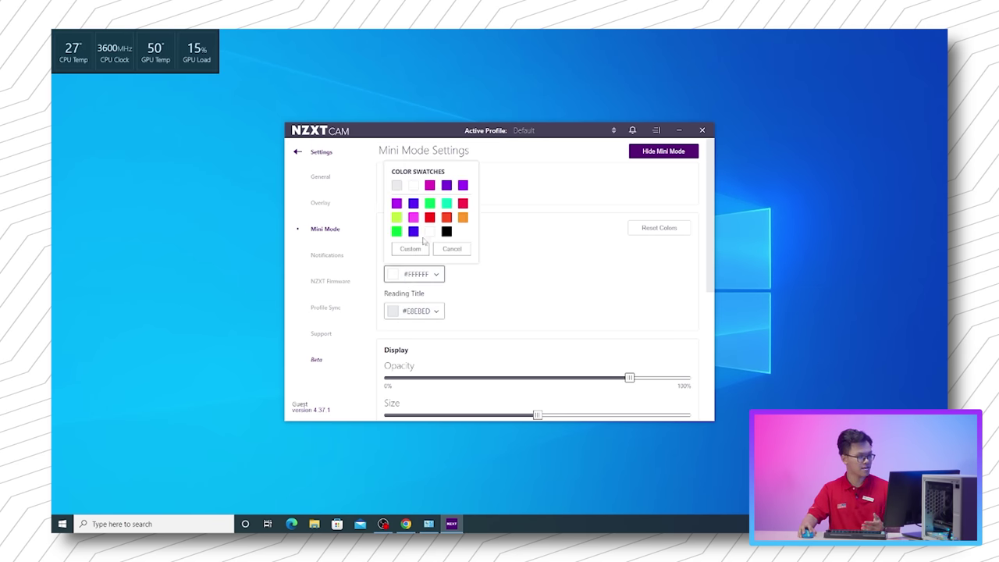
pyautogui.click(429, 218)
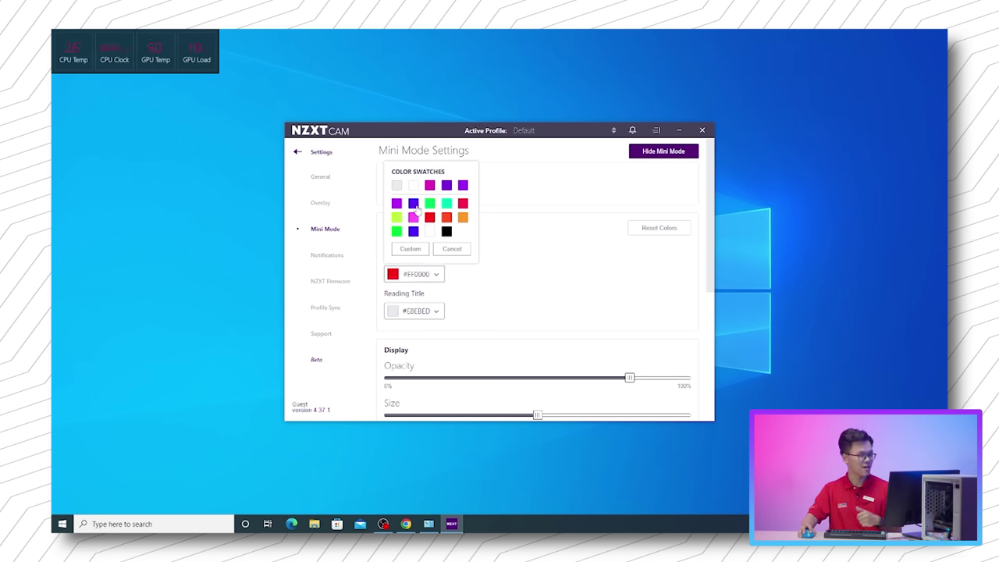
pyautogui.click(413, 186)
pyautogui.click(438, 313)
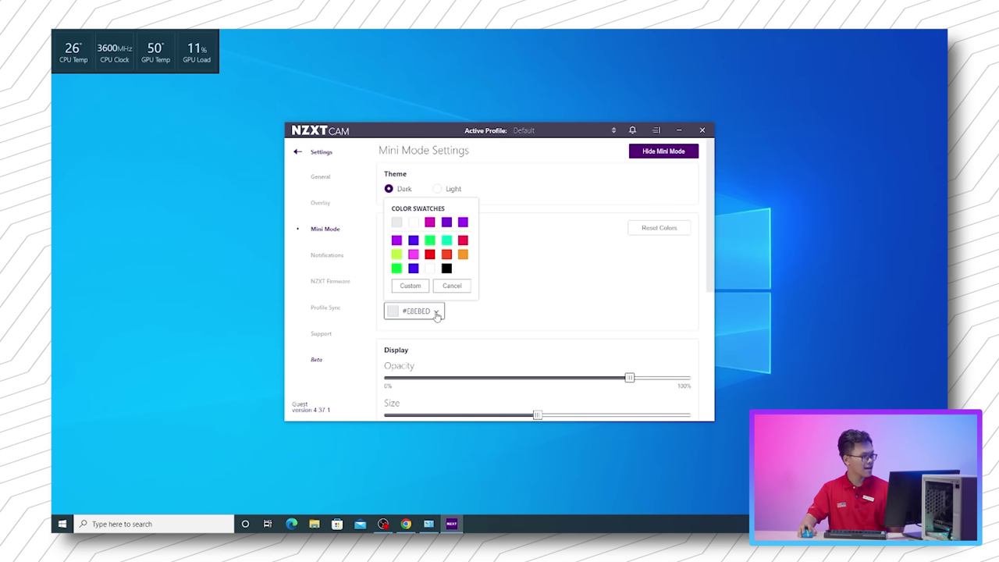
pyautogui.click(446, 269)
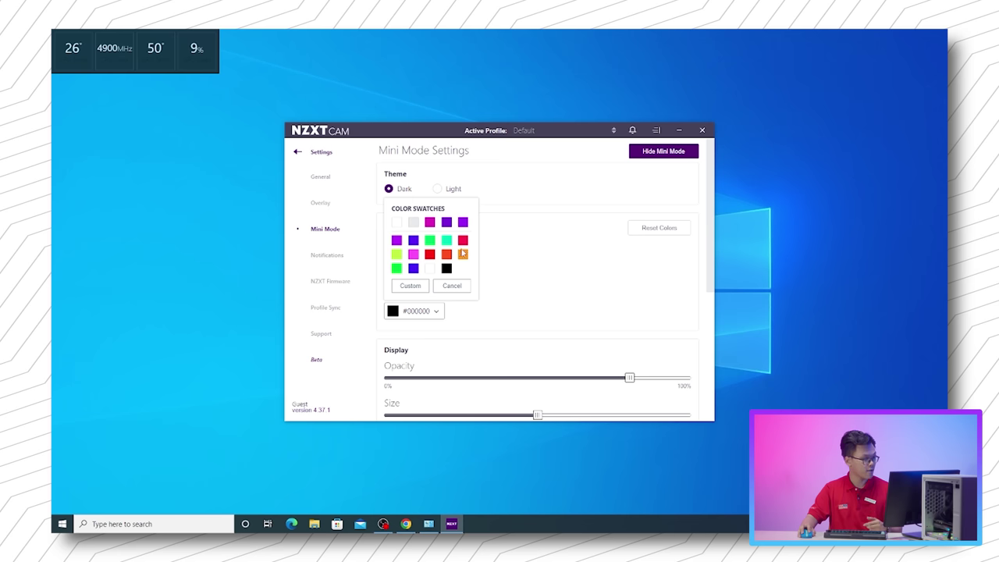
pyautogui.click(463, 254)
pyautogui.click(463, 241)
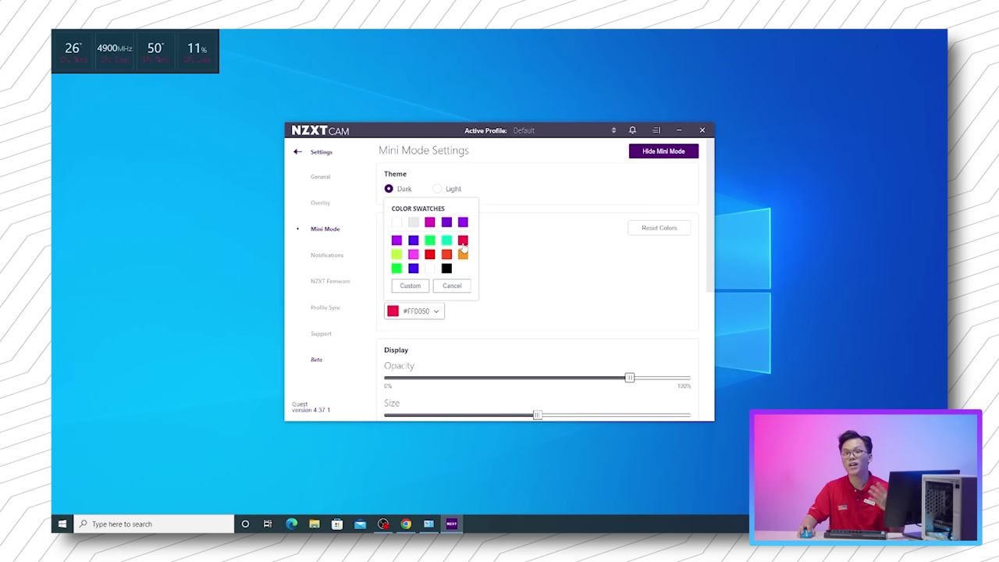
pyautogui.click(432, 306)
# Step: Lower the Mini Mode opacity to about 70% and increase its size to about 106%
pyautogui.scroll(-2, 544, 304)
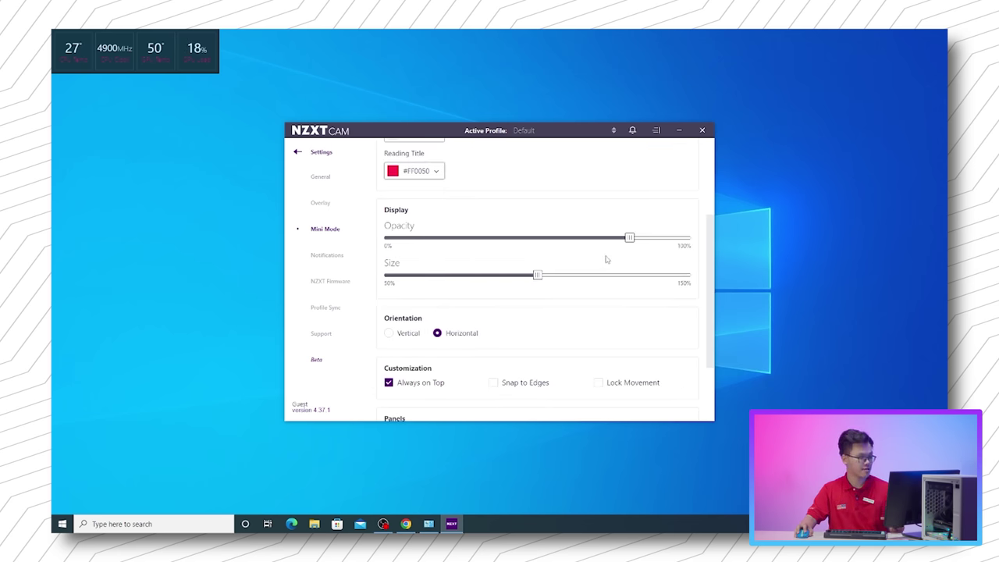
pyautogui.moveTo(629, 238); pyautogui.dragTo(596, 239)
pyautogui.moveTo(537, 275); pyautogui.dragTo(556, 279)
# Step: Try the Vertical orientation for Mini Mode and switch it back to Horizontal
pyautogui.scroll(-1, 511, 315)
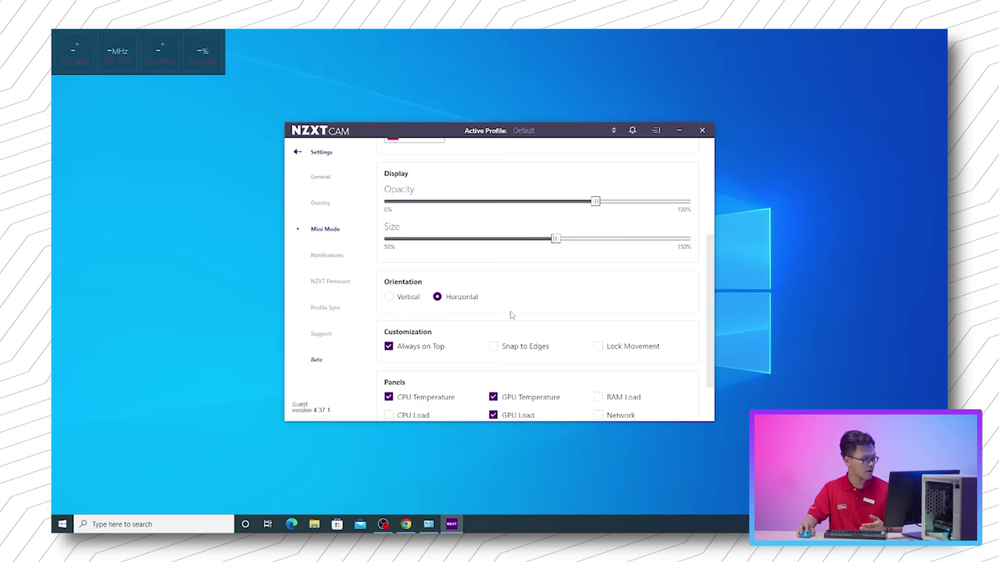
pyautogui.click(403, 287)
pyautogui.click(446, 289)
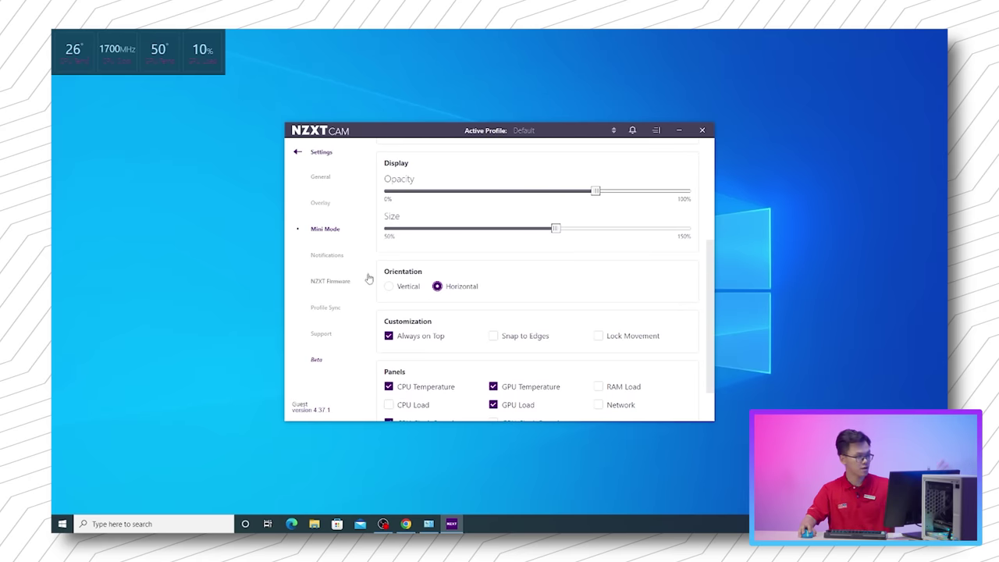
# Step: Enable Snap to Edges, move the mini display slightly away from the screen corner, and turn on Lock Movement
pyautogui.click(512, 341)
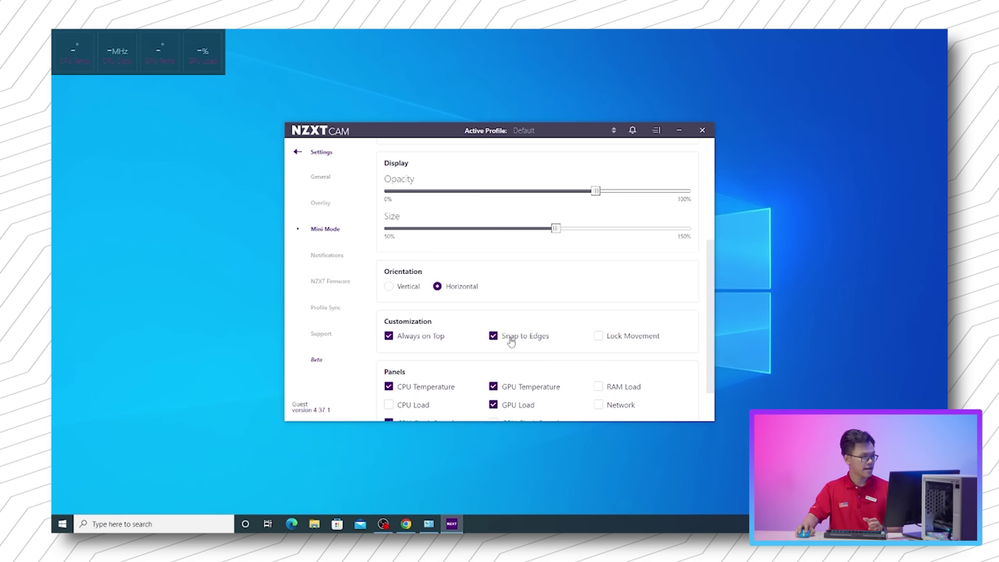
pyautogui.moveTo(184, 49)
pyautogui.mouseDown()
pyautogui.moveTo(273, 52)
pyautogui.moveTo(202, 53)
pyautogui.mouseUp()
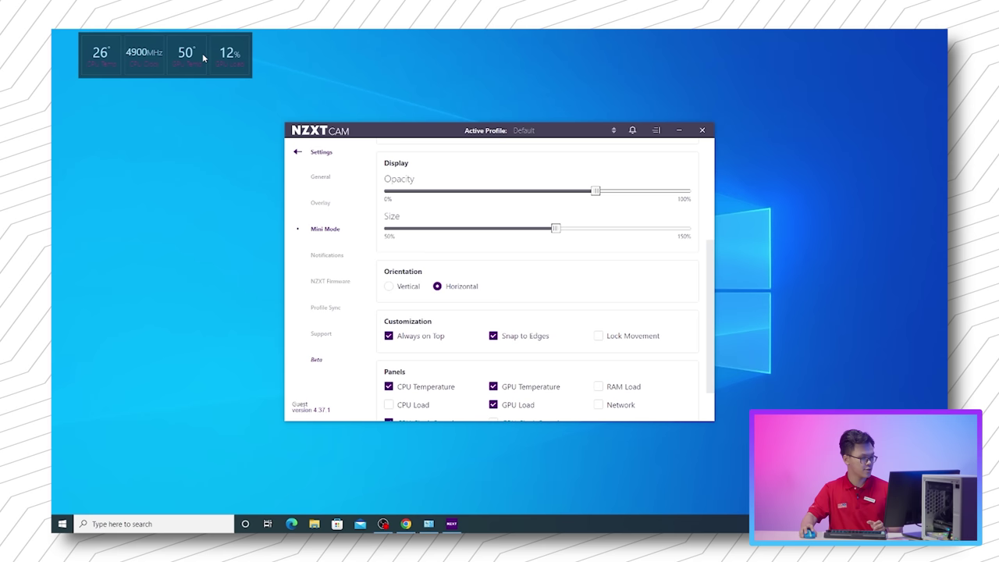
pyautogui.click(629, 338)
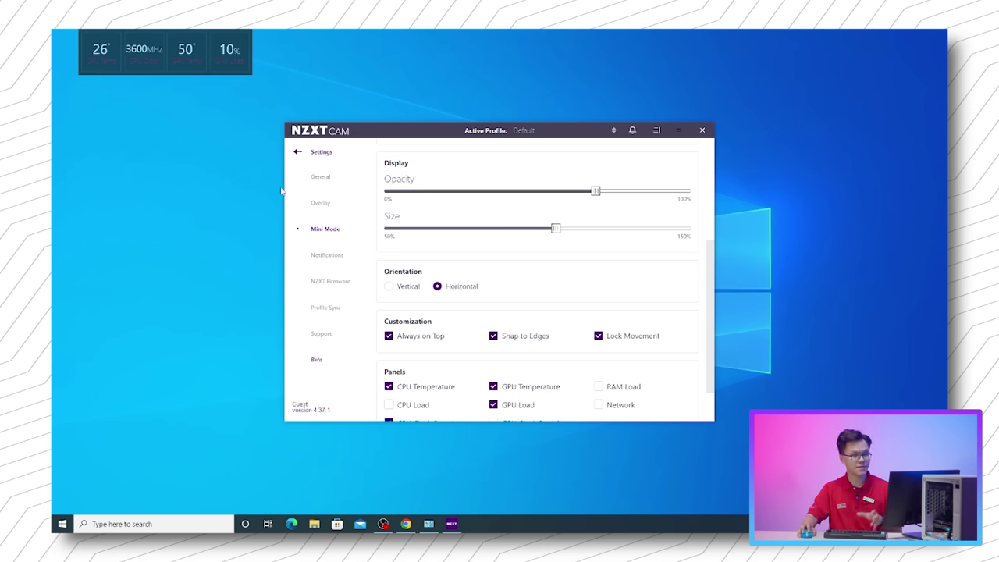
pyautogui.scroll(-1, 413, 332)
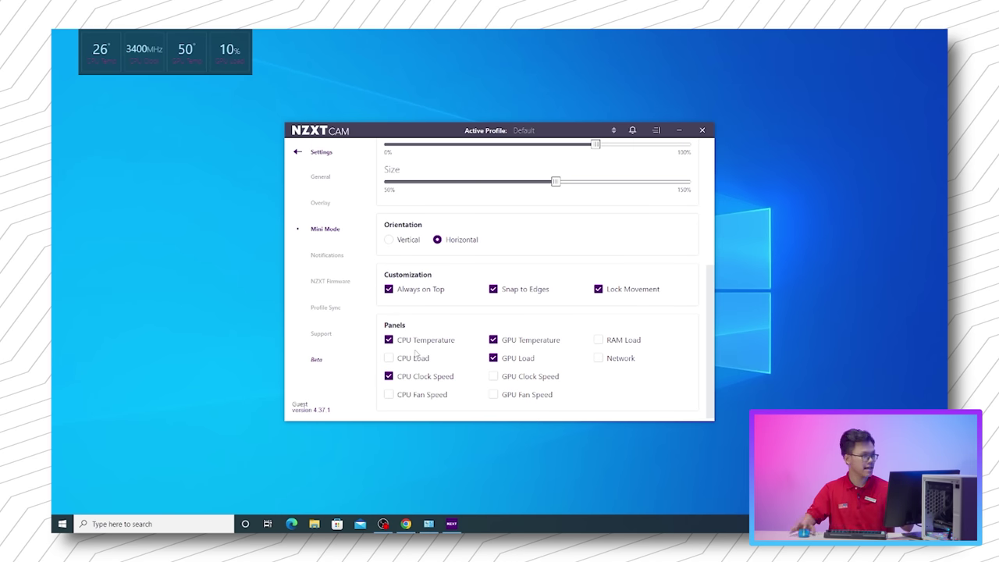
# Step: Disable Lock Movement and Snap to Edges, and move the mini display back into the upper corner of the desktop
pyautogui.click(602, 290)
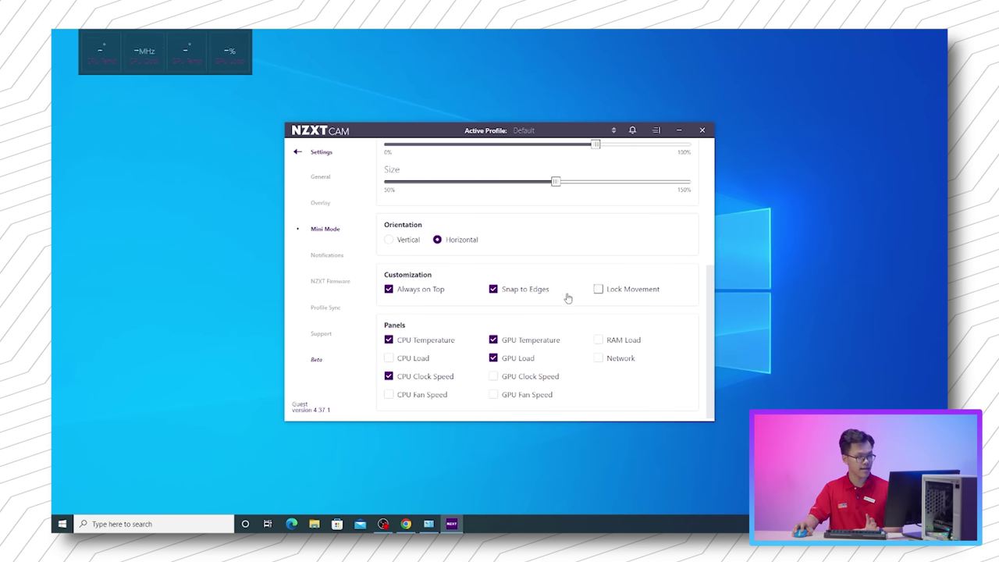
pyautogui.click(493, 289)
pyautogui.moveTo(168, 44); pyautogui.dragTo(136, 49)
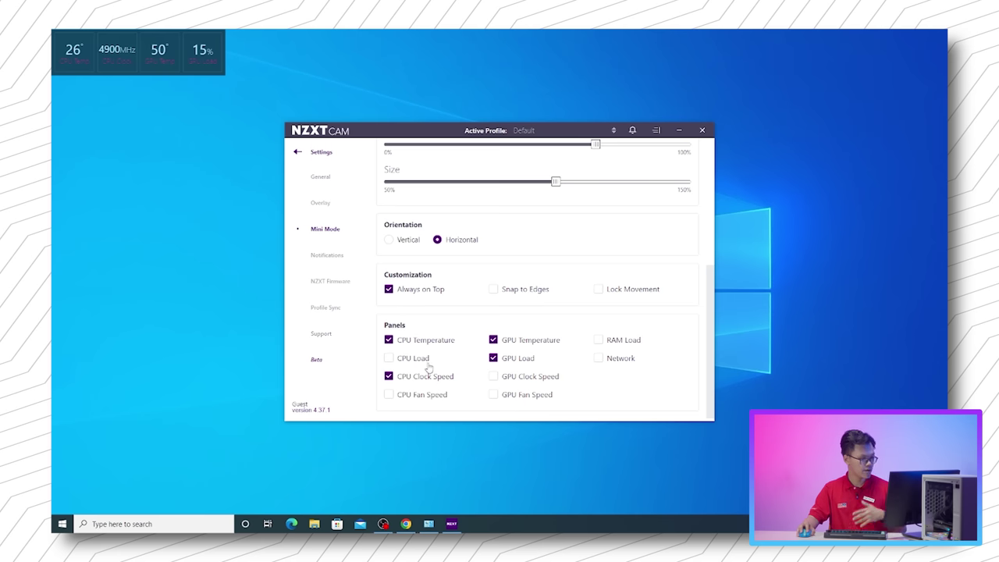
# Step: Add the CPU Load, RAM Load, Network, GPU Clock Speed, GPU Fan Speed and CPU Fan Speed panels to Mini Mode
pyautogui.click(403, 360)
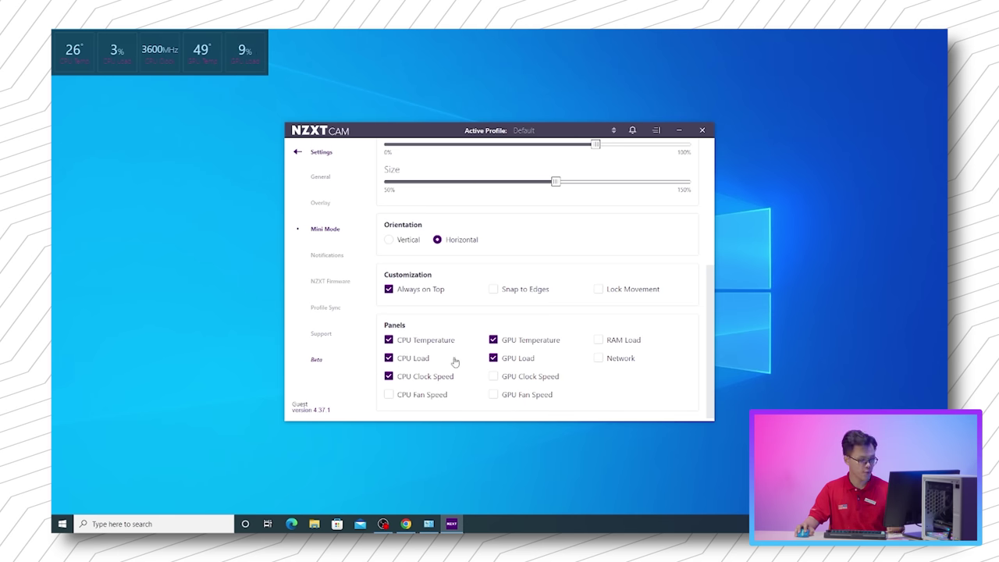
pyautogui.click(607, 346)
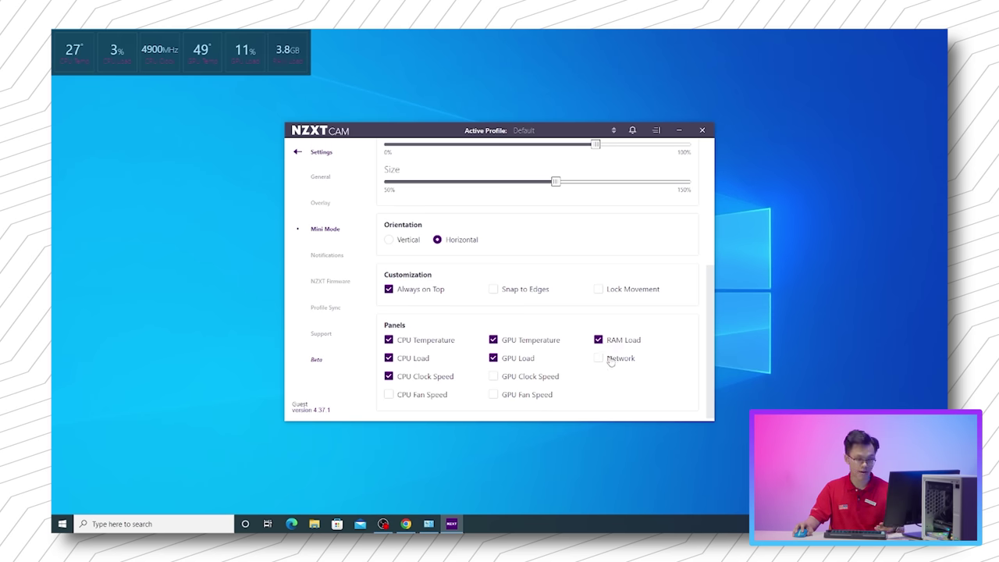
pyautogui.click(611, 362)
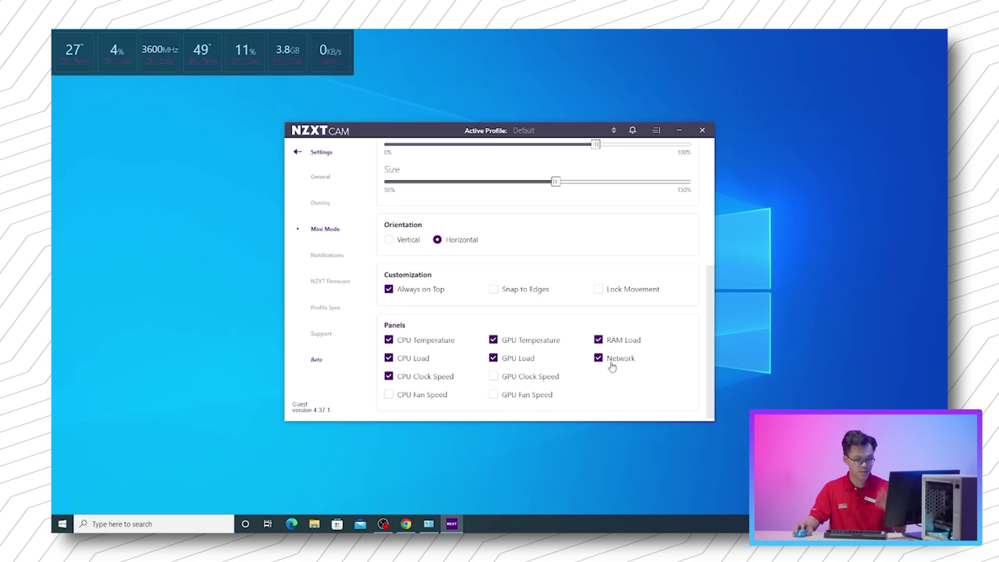
pyautogui.click(518, 382)
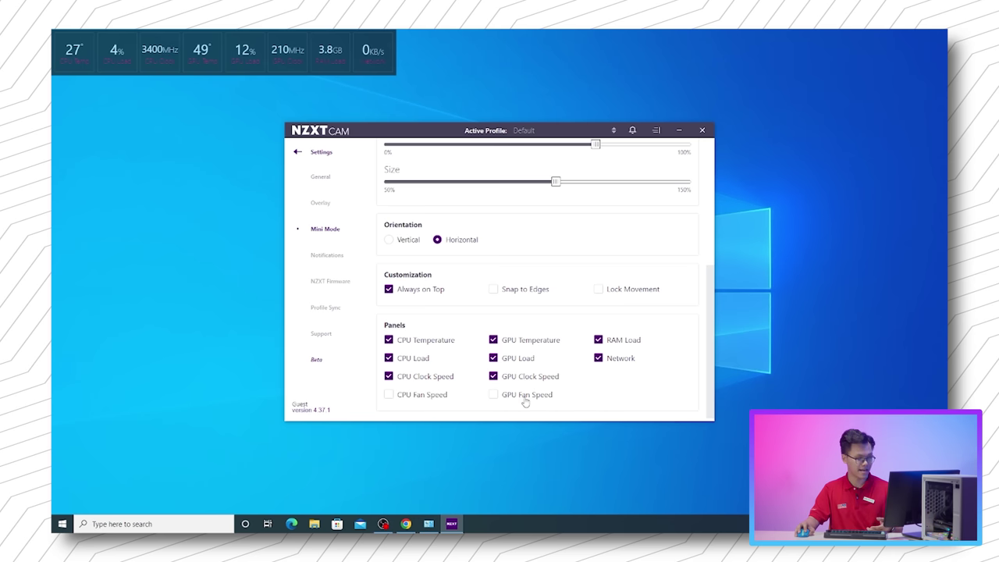
pyautogui.click(527, 400)
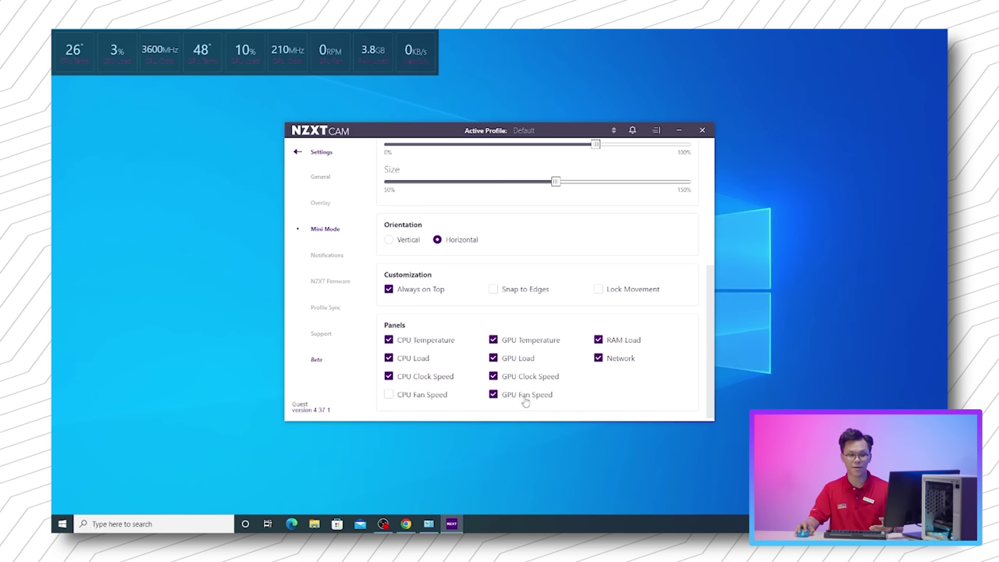
pyautogui.click(421, 396)
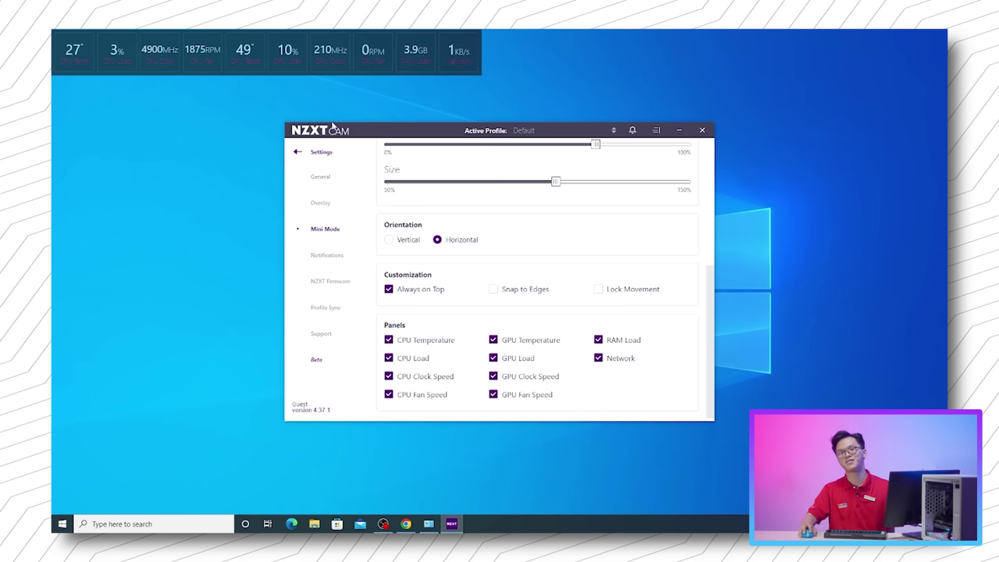
pyautogui.scroll(-1, 559, 345)
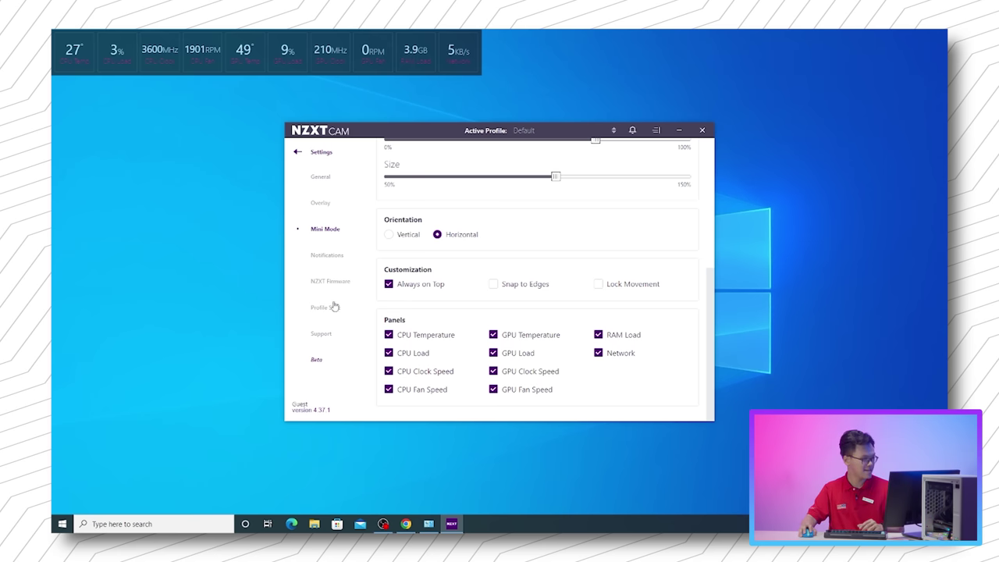
# Step: Review the Notifications and NZXT Firmware settings, and read the explanation of Profile Sync
pyautogui.click(316, 260)
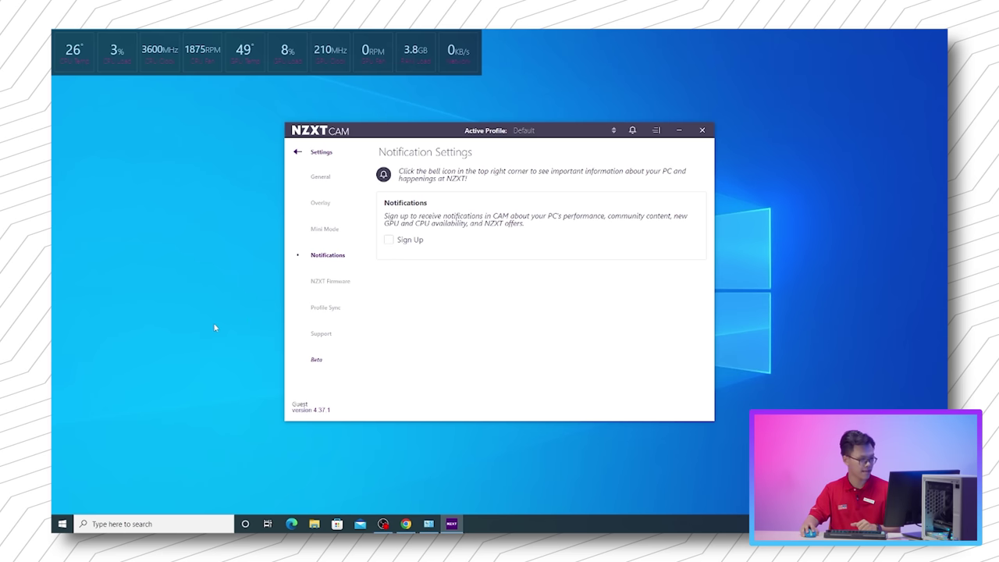
pyautogui.click(339, 284)
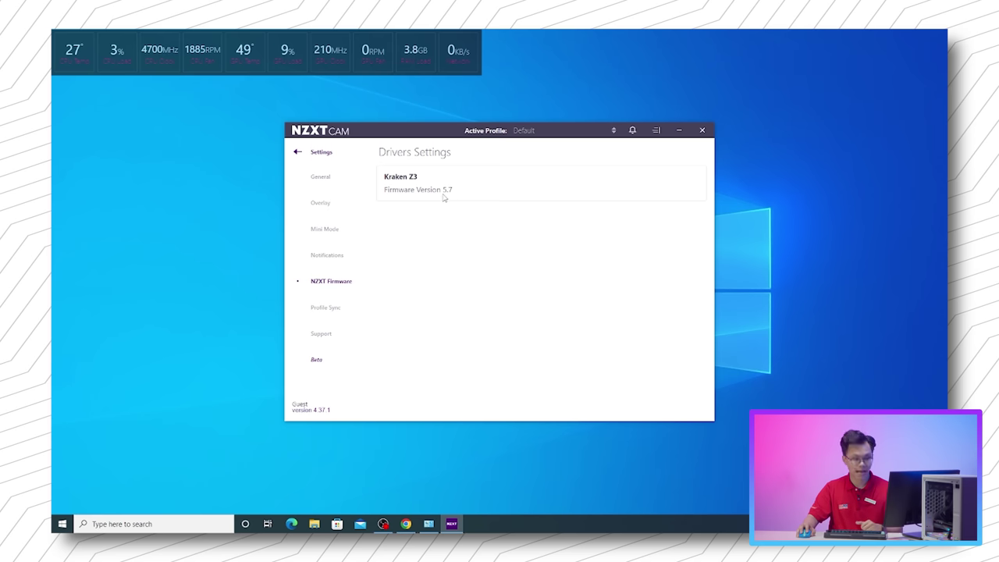
pyautogui.click(326, 310)
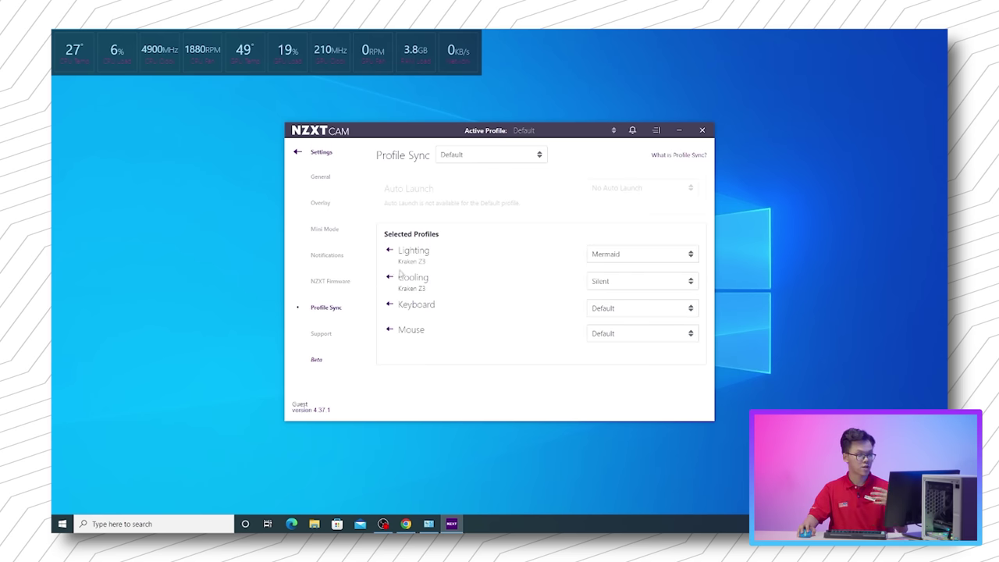
pyautogui.click(671, 155)
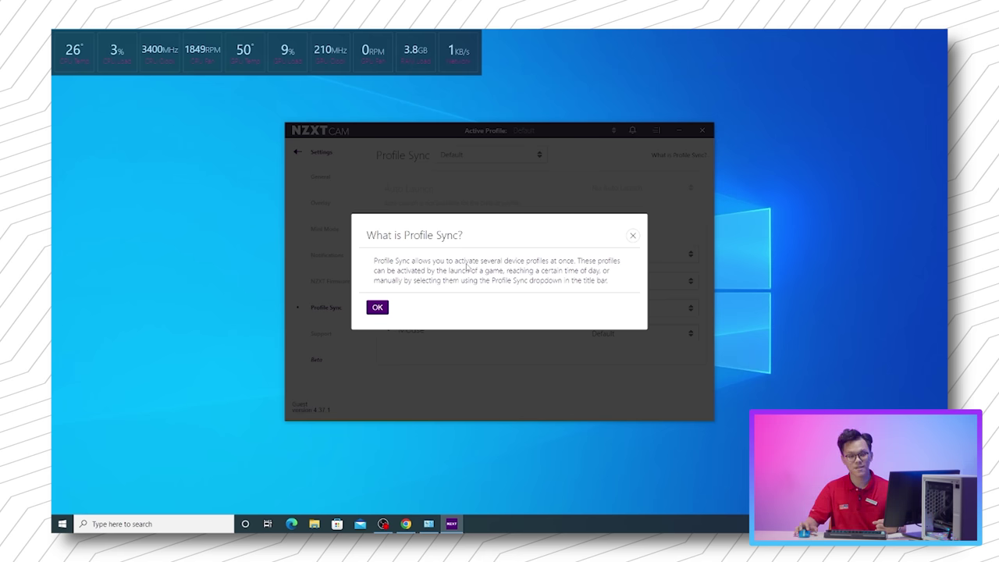
pyautogui.click(633, 235)
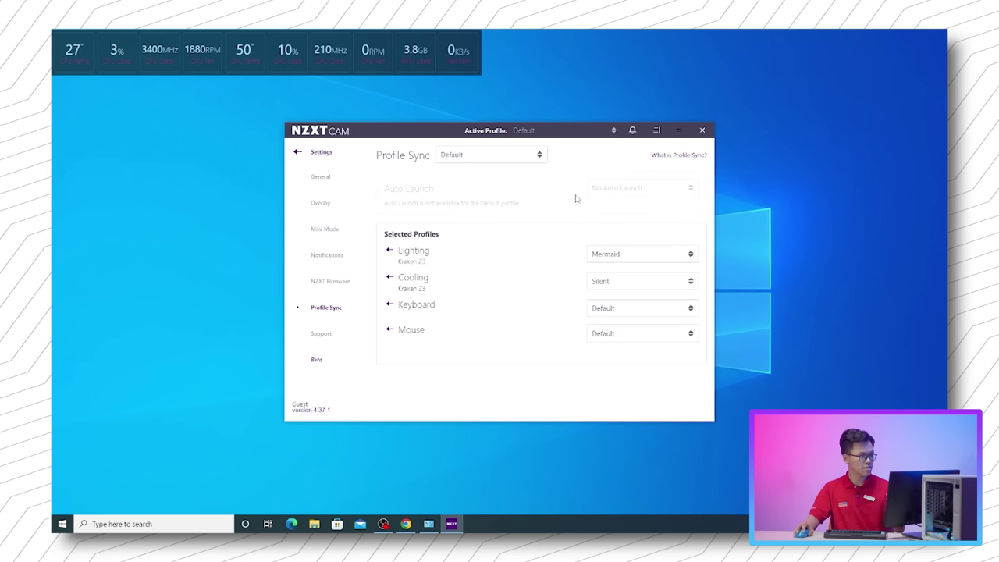
# Step: Add a new Profile Sync profile named "Toi" and save it
pyautogui.click(511, 156)
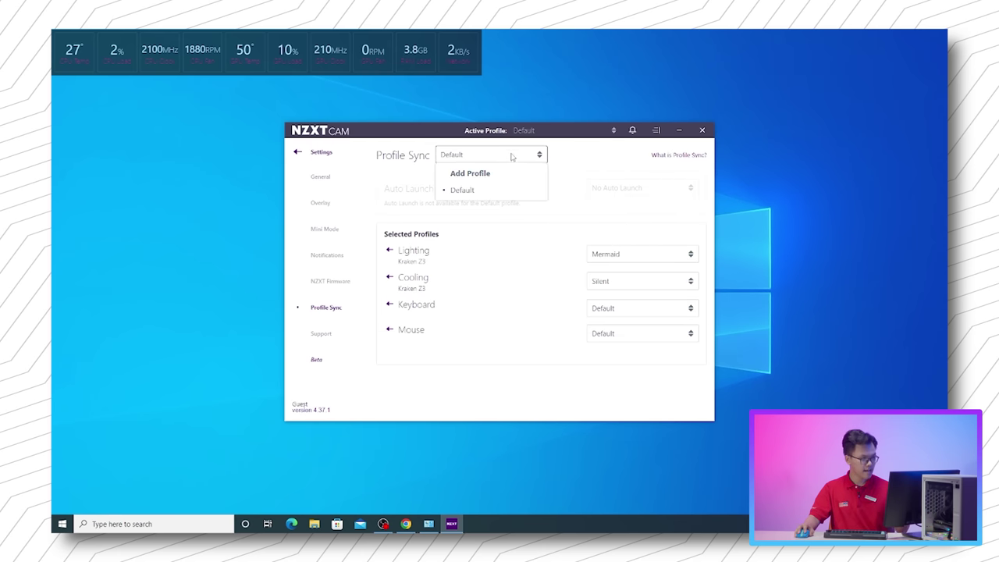
pyautogui.click(507, 175)
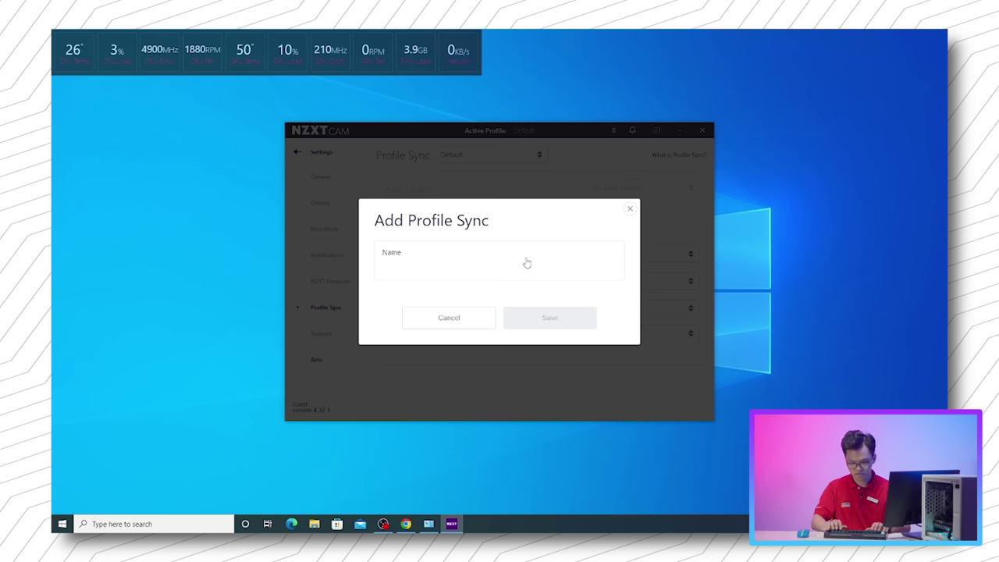
pyautogui.write('Toi')
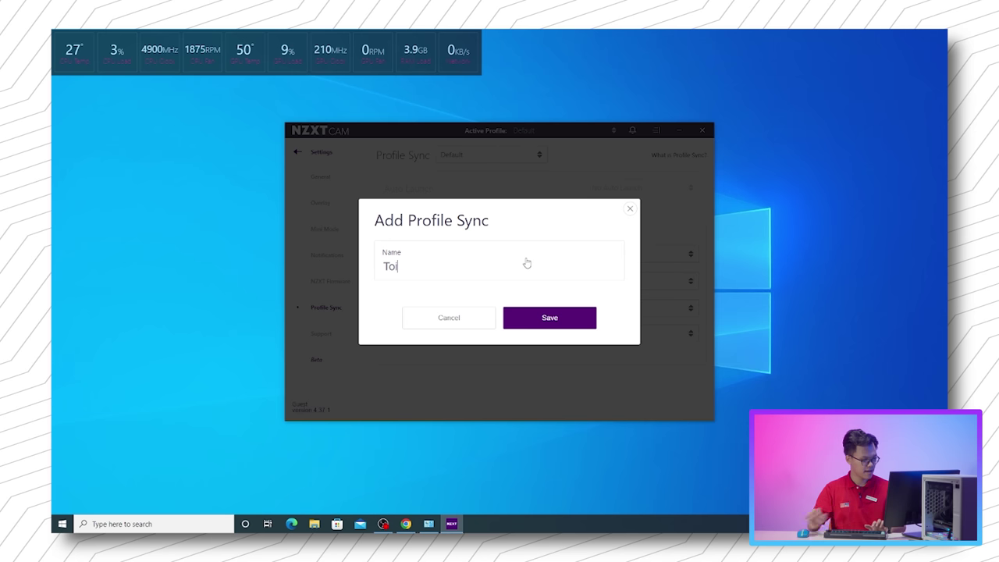
pyautogui.click(553, 317)
# Step: Set the Toi profile to auto launch At Specific Time, saving the suggested days and hours
pyautogui.click(640, 188)
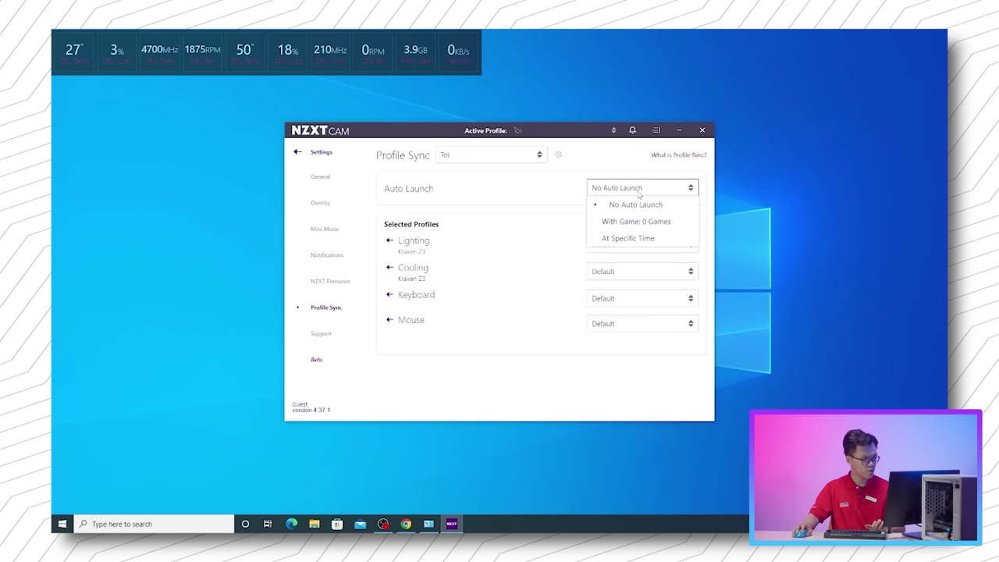
pyautogui.click(642, 238)
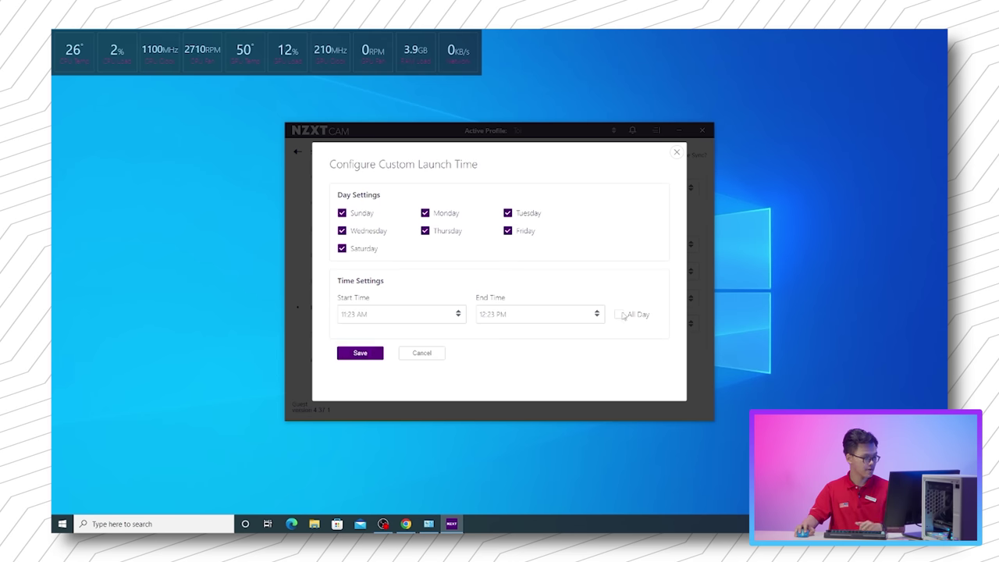
pyautogui.click(373, 358)
# Step: Assign the White lighting profile and the Performance cooling profile to the Kraken Z3 in the Toi profile
pyautogui.click(633, 248)
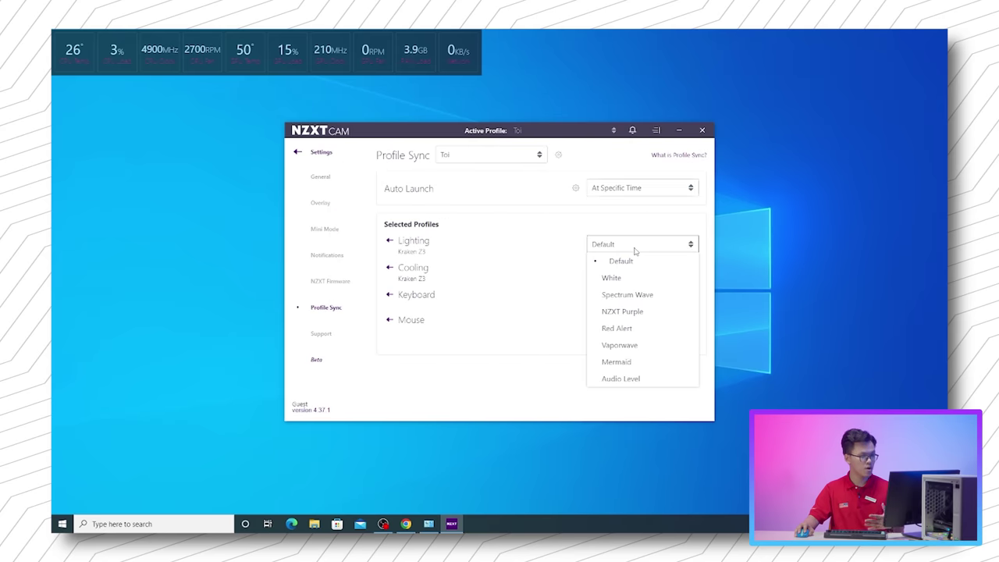
pyautogui.click(636, 279)
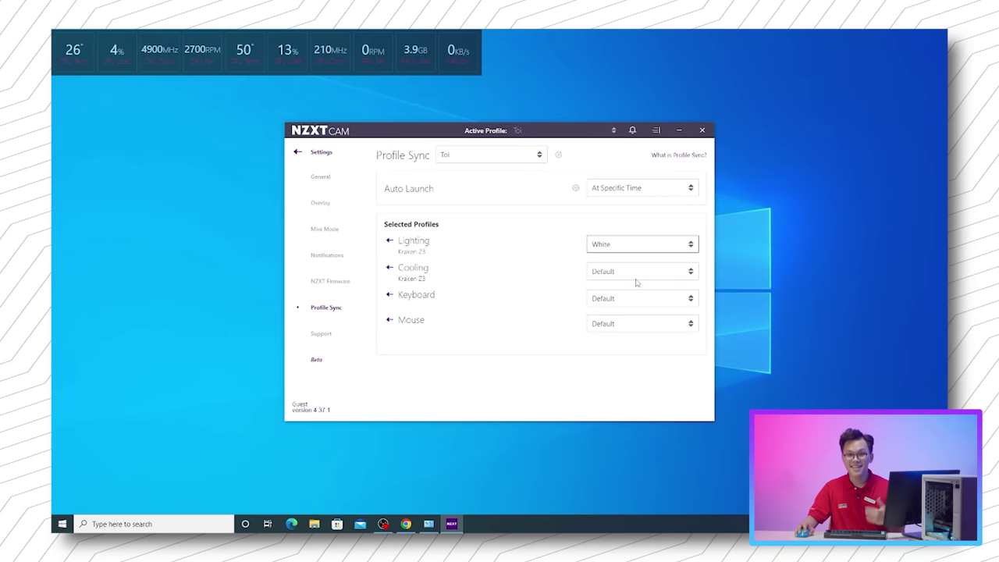
pyautogui.click(641, 272)
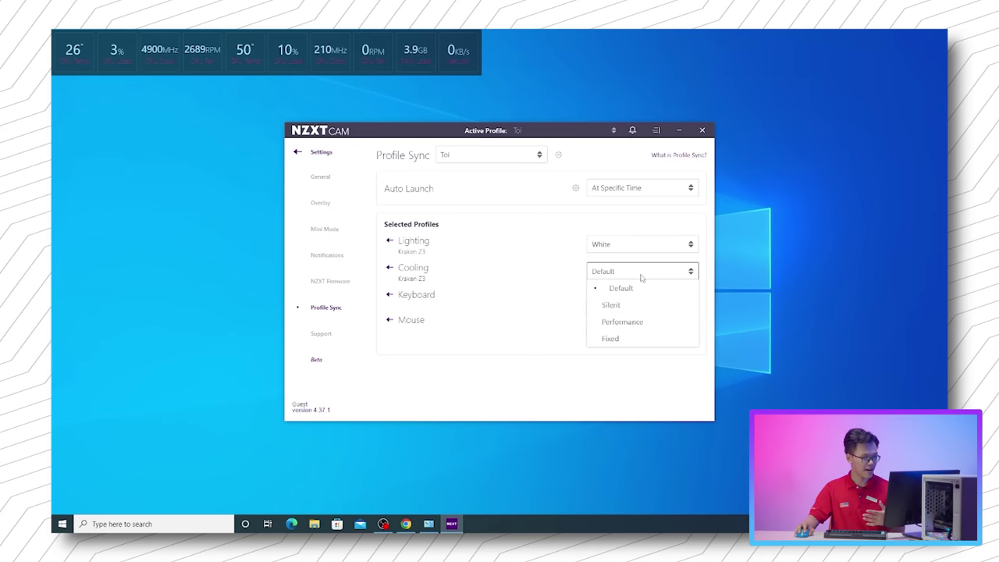
pyautogui.click(634, 321)
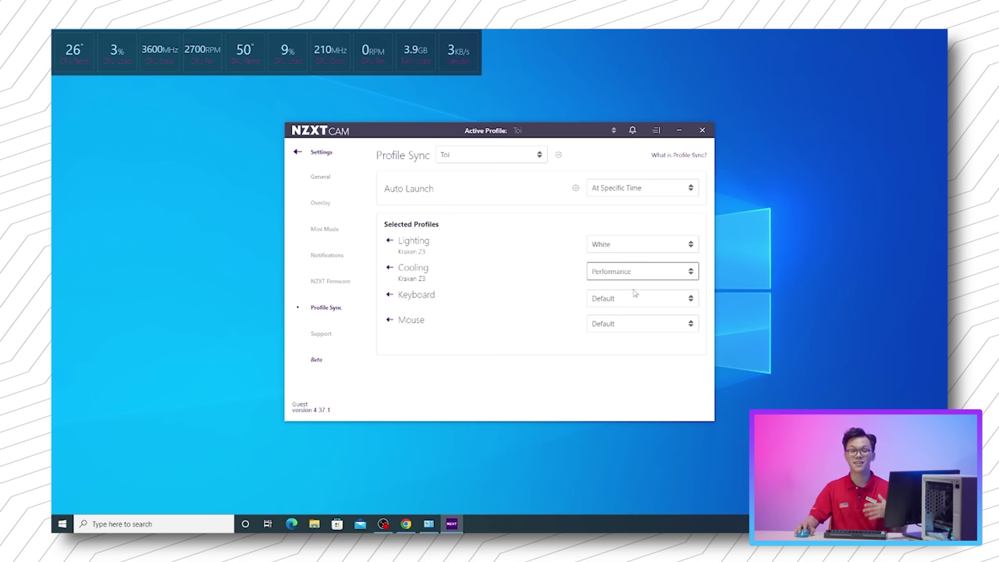
# Step: Change the Toi profile's auto launch to With Game without choosing any games, and set its Kraken Z3 lighting to Default
pyautogui.click(631, 190)
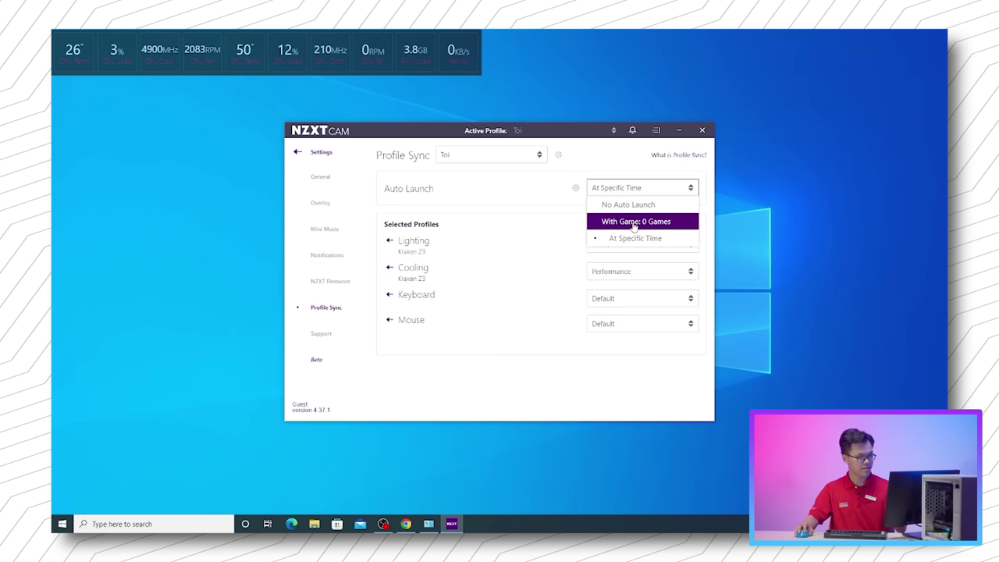
pyautogui.click(635, 224)
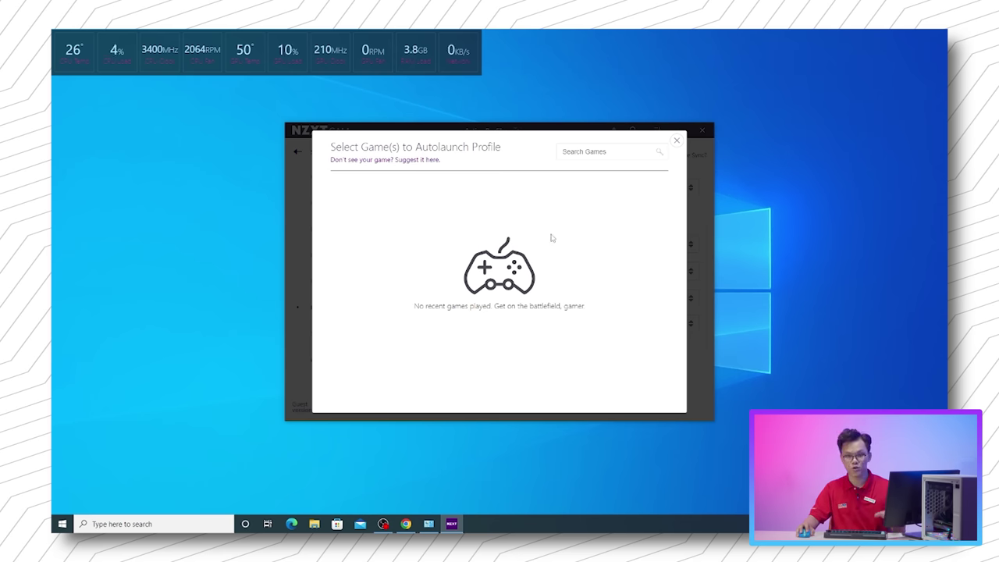
pyautogui.click(676, 141)
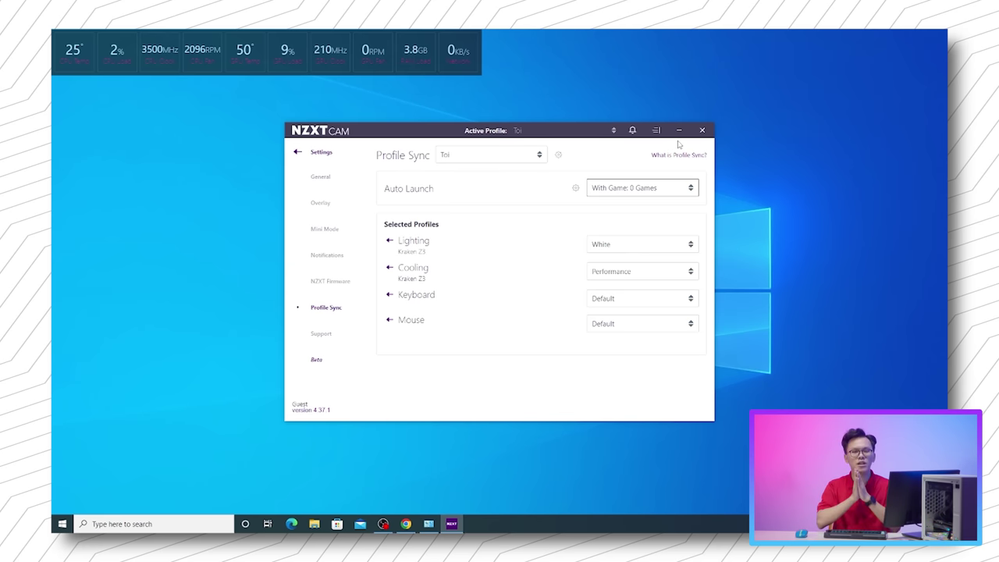
pyautogui.click(648, 245)
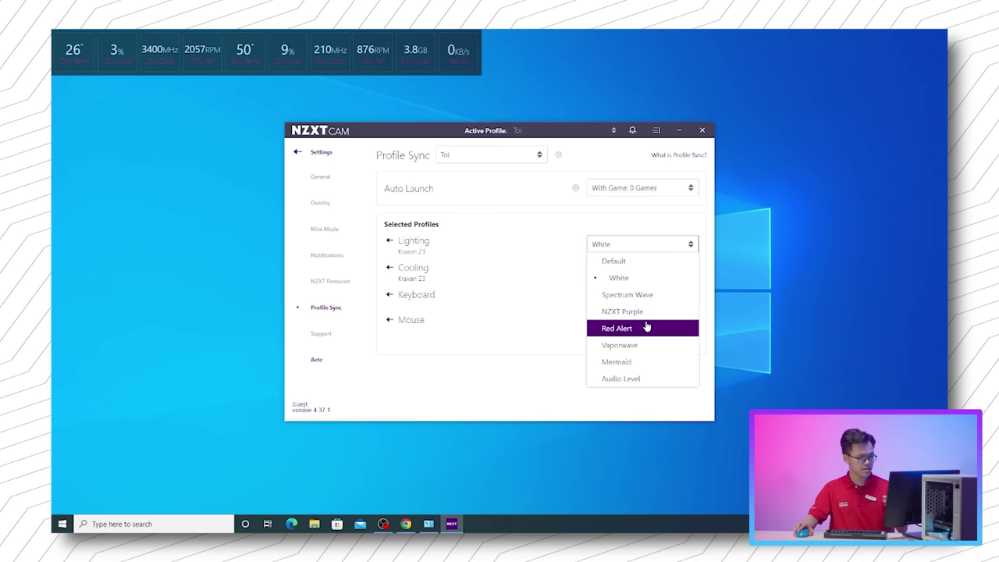
pyautogui.click(649, 260)
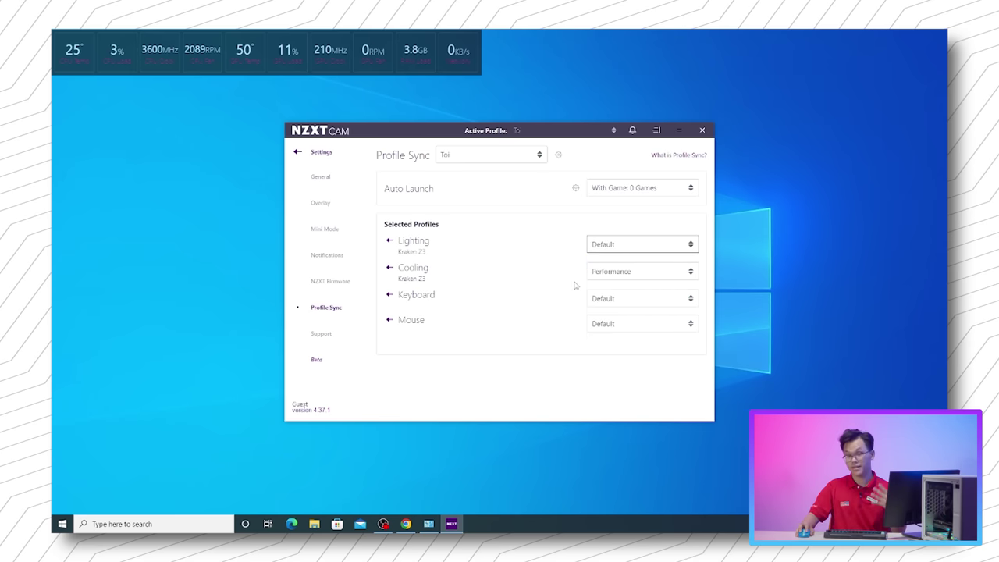
# Step: Look over the Support form, browse the NZXT CAM web page linked from Beta, and close the browser
pyautogui.click(330, 337)
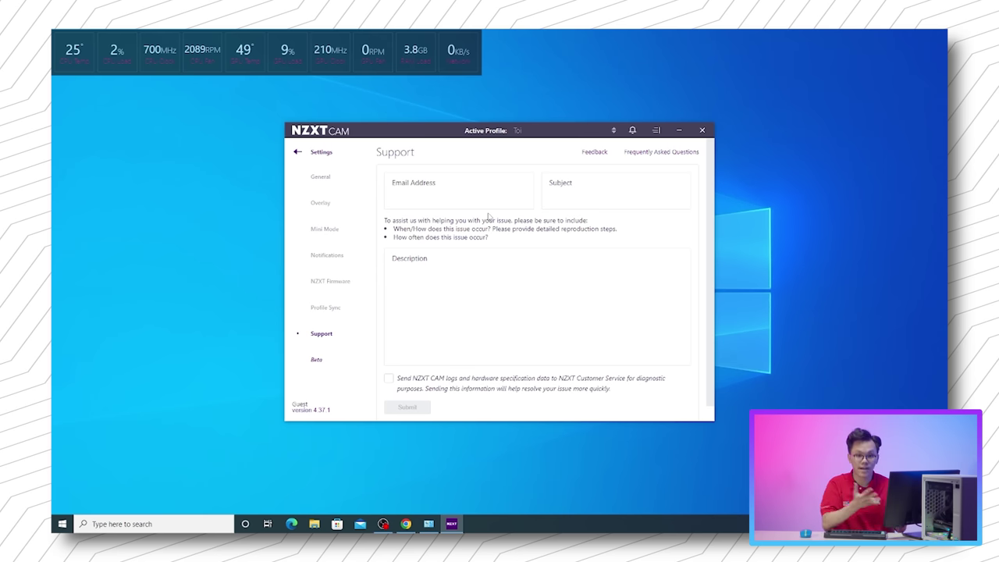
pyautogui.click(318, 362)
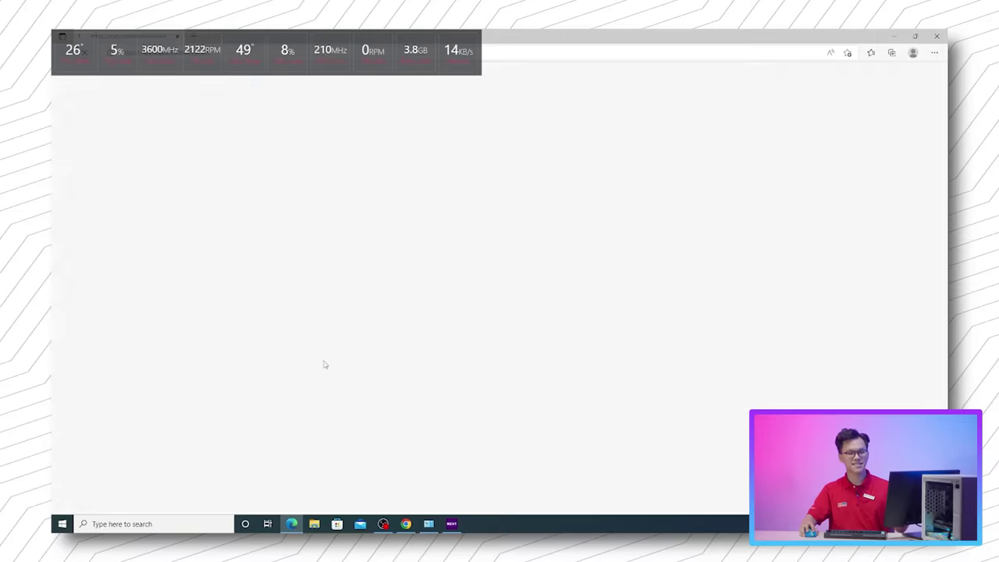
pyautogui.scroll(-5, 556, 310)
pyautogui.scroll(-5, 557, 313)
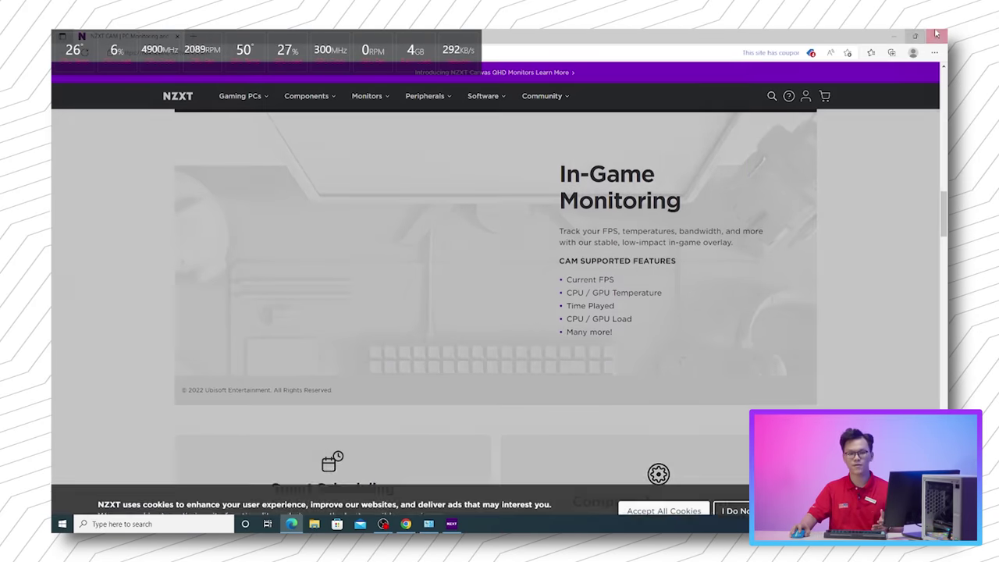
pyautogui.click(937, 36)
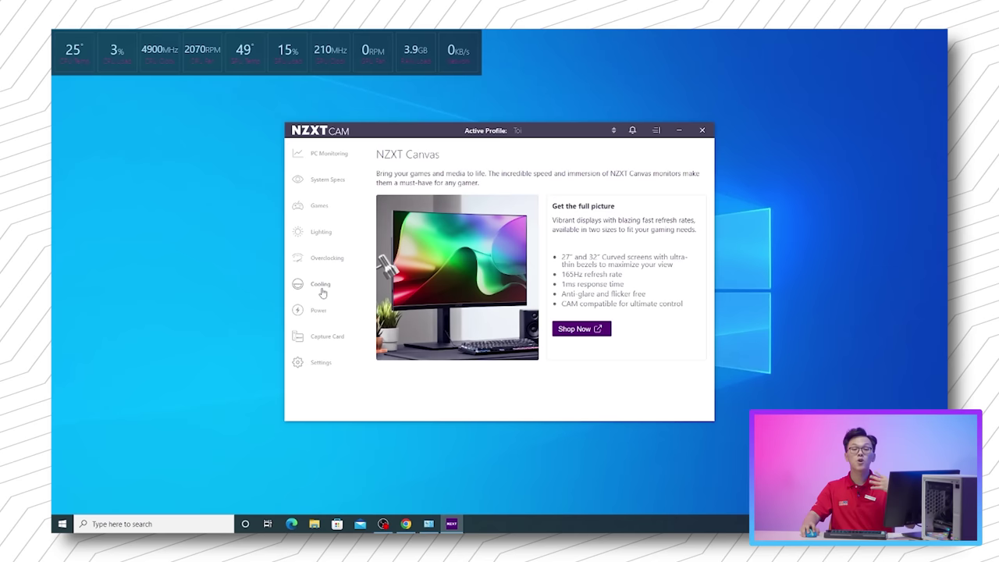
# Step: View the Lighting page, then switch the active Kraken Z3 cooling profile to Default on the Cooling page
pyautogui.click(323, 290)
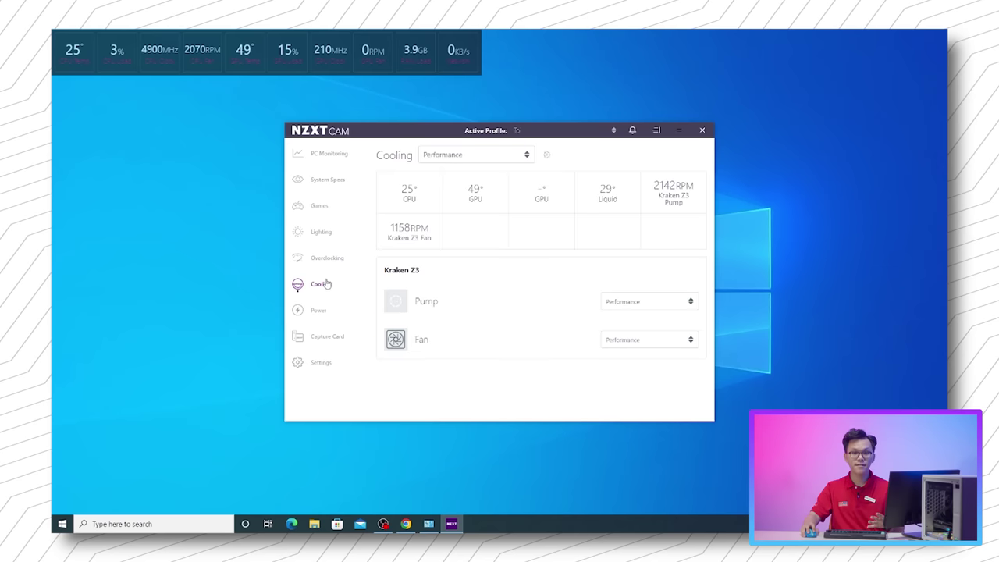
pyautogui.click(326, 234)
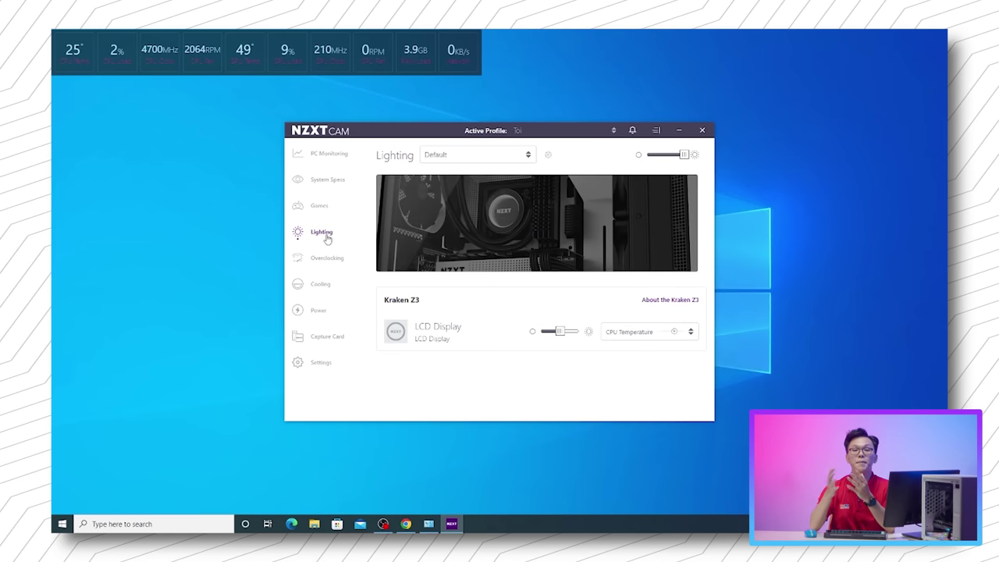
pyautogui.click(321, 284)
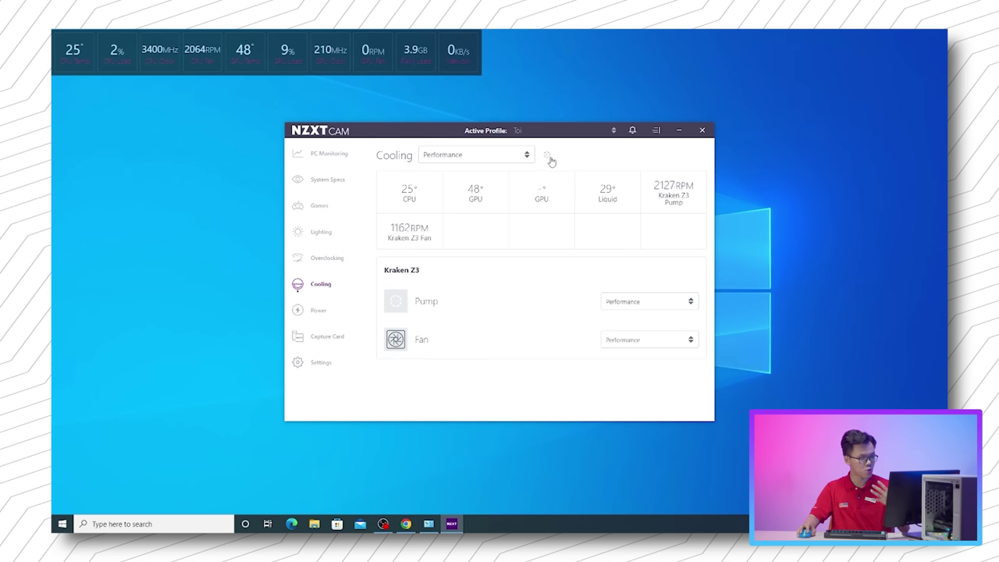
pyautogui.click(548, 156)
pyautogui.click(604, 195)
pyautogui.click(474, 159)
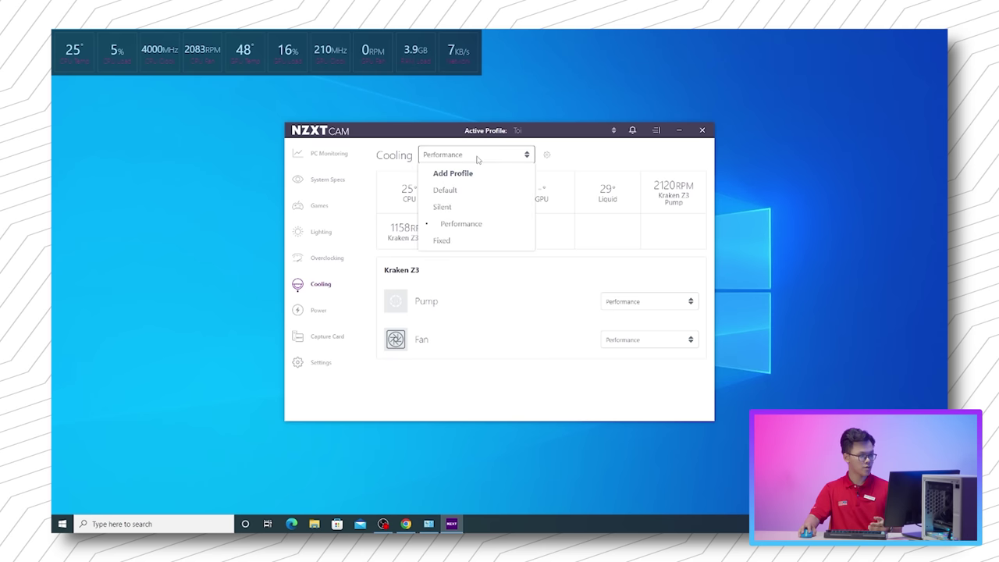
pyautogui.click(477, 194)
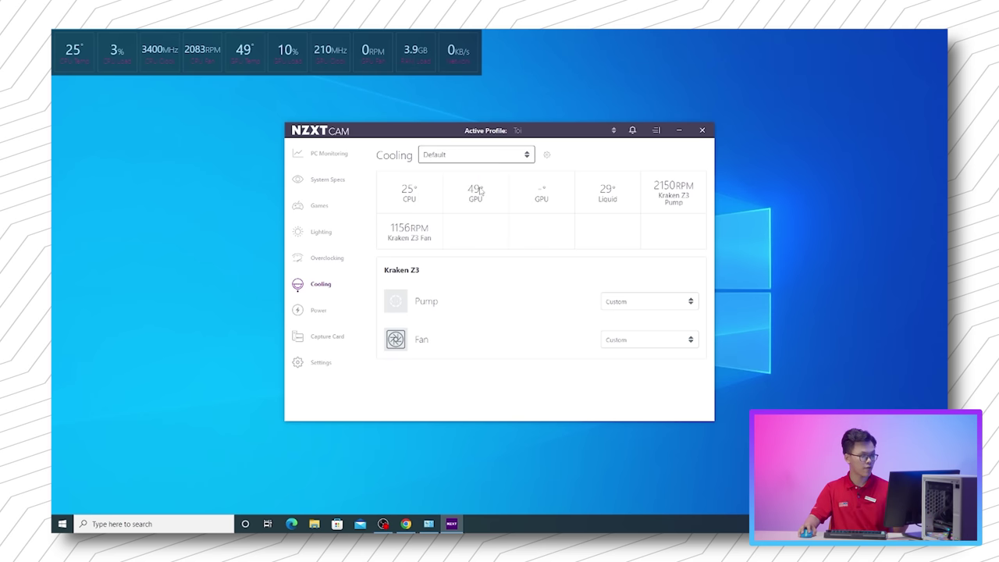
# Step: Try the Silent, Default, Performance and Fixed cooling profiles, and open and close the edit dialog of the Fixed profile
pyautogui.click(496, 160)
pyautogui.click(484, 206)
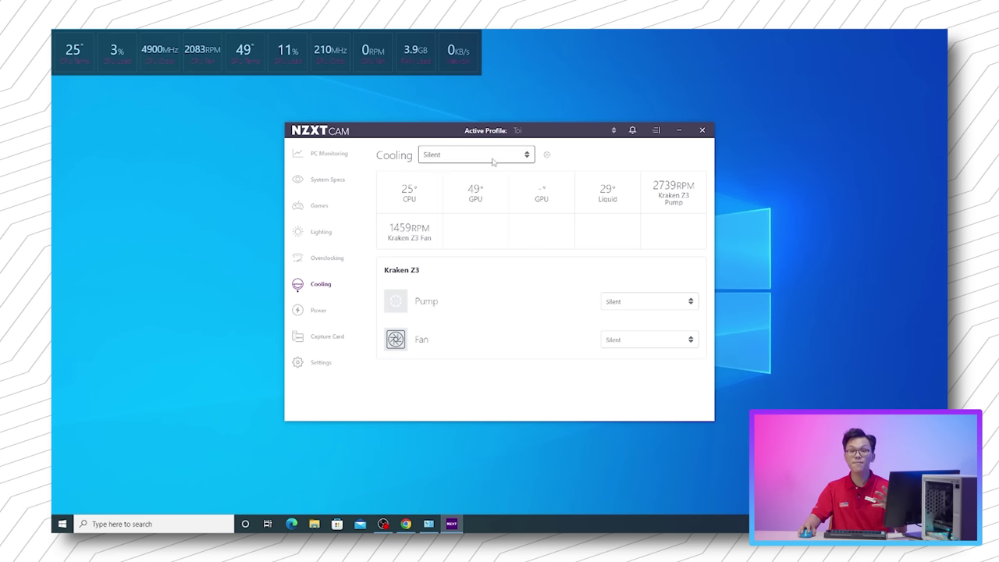
pyautogui.click(493, 161)
pyautogui.click(467, 190)
pyautogui.click(485, 159)
pyautogui.click(472, 207)
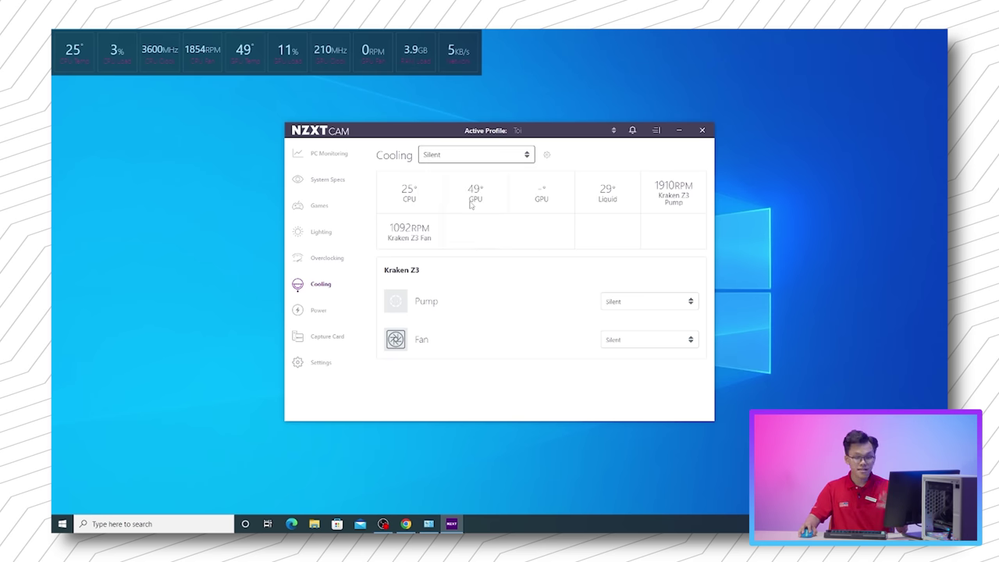
pyautogui.click(470, 159)
pyautogui.click(468, 224)
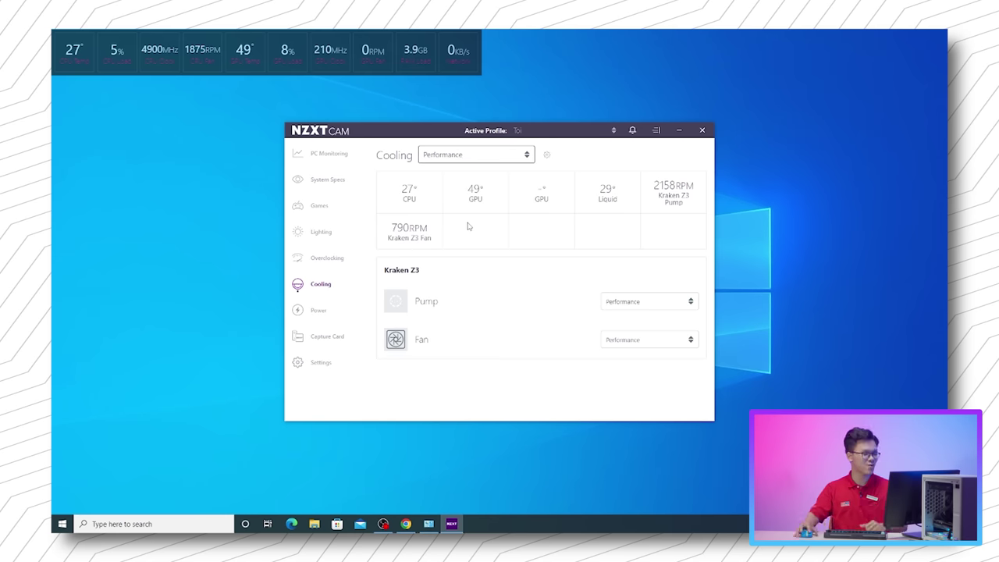
pyautogui.click(491, 155)
pyautogui.click(460, 242)
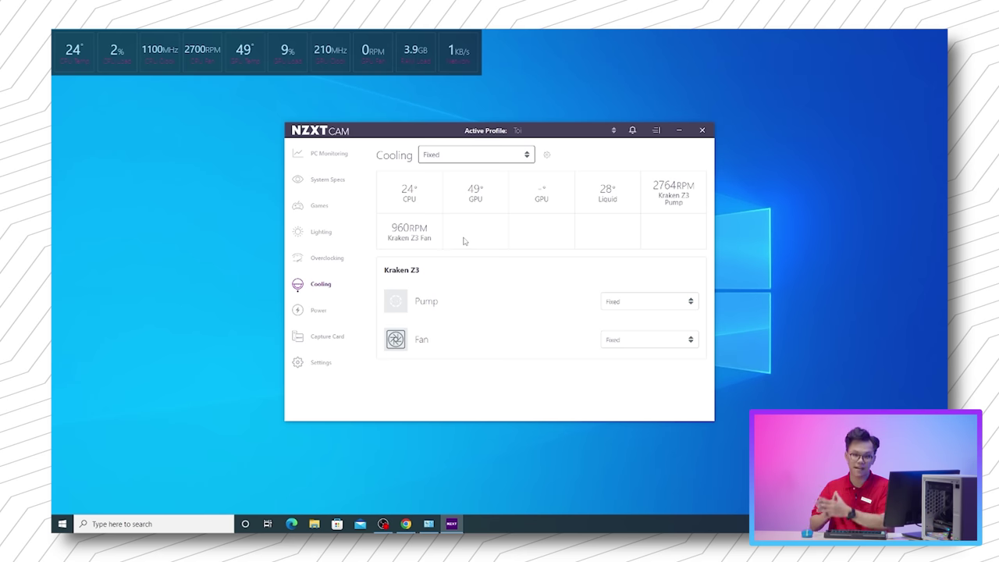
pyautogui.click(548, 157)
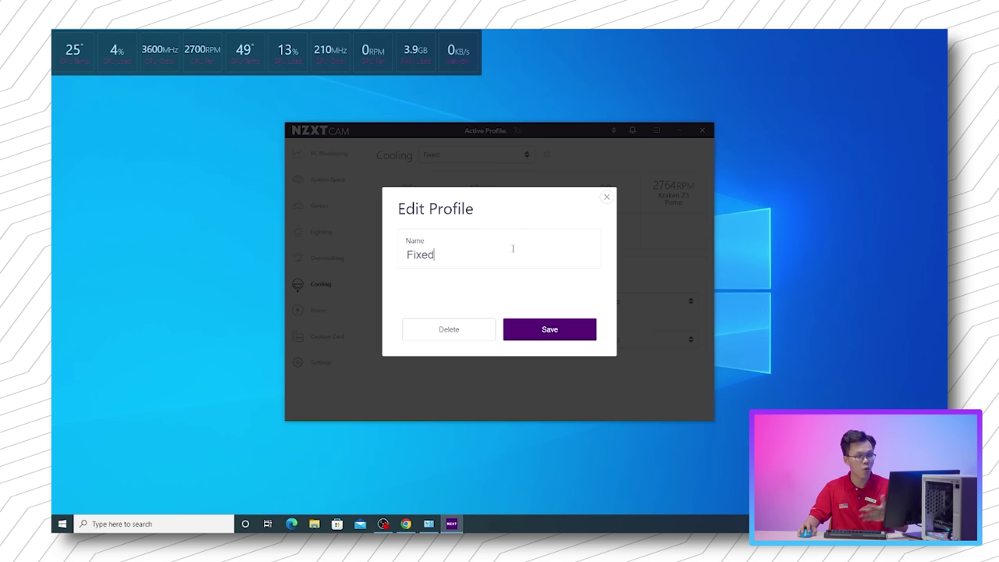
pyautogui.click(477, 154)
# Step: Add a new cooling profile named Hacom without duplicating an existing profile
pyautogui.click(476, 155)
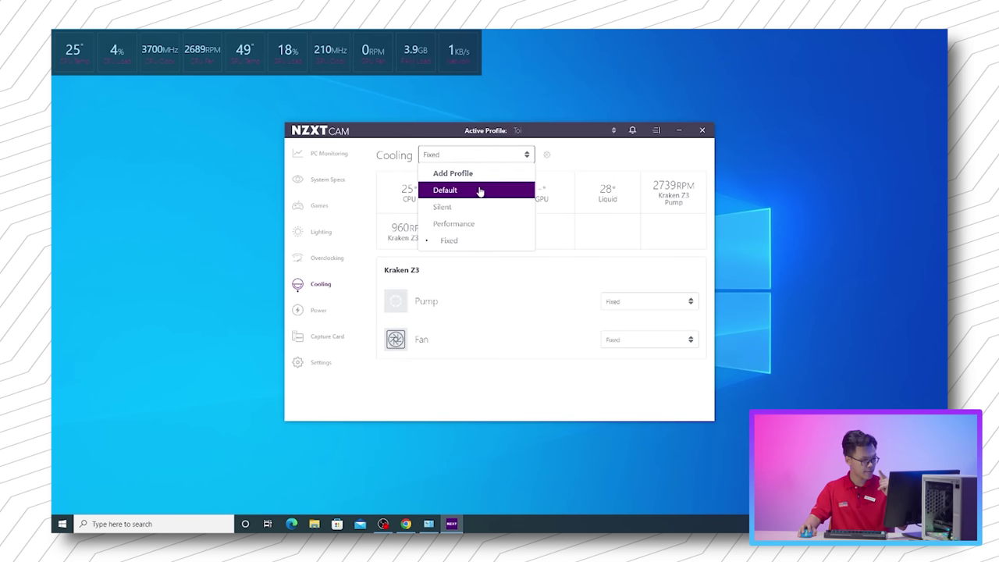
pyautogui.click(476, 175)
pyautogui.click(492, 239)
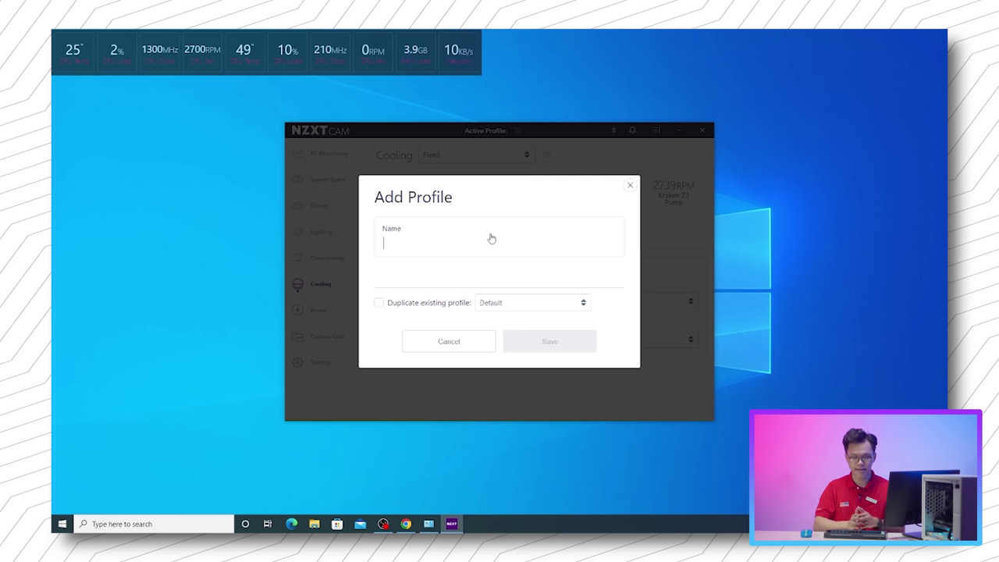
pyautogui.write('Hacom')
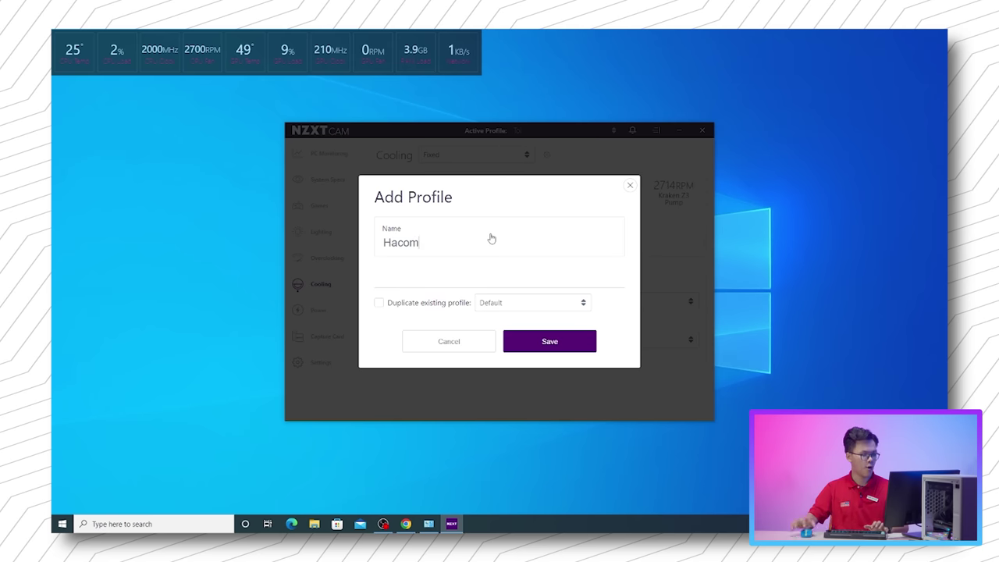
pyautogui.click(527, 336)
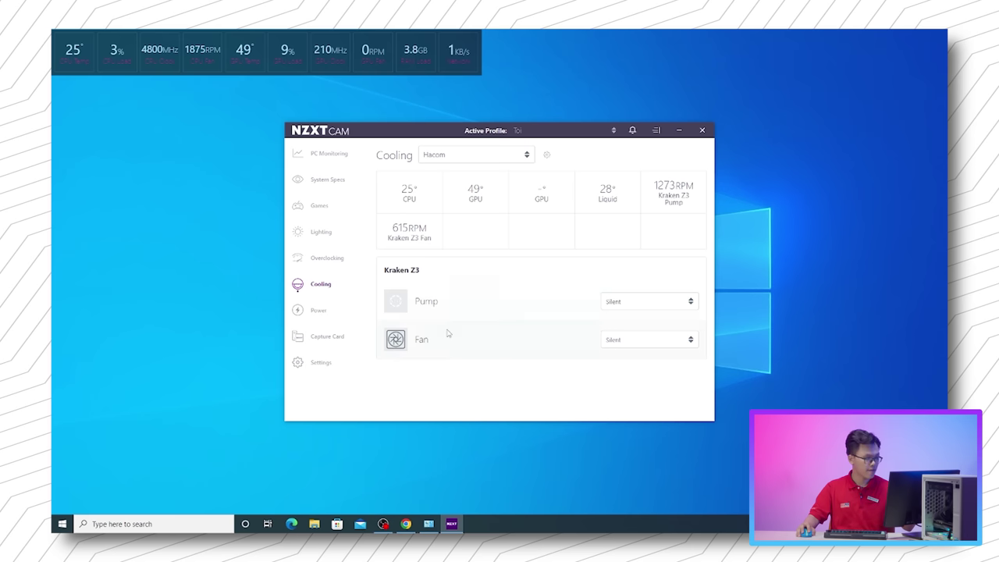
# Step: Try the Silent, Performance, Custom and Fixed modes for the Kraken Z3 pump in the Hacom profile
pyautogui.click(642, 303)
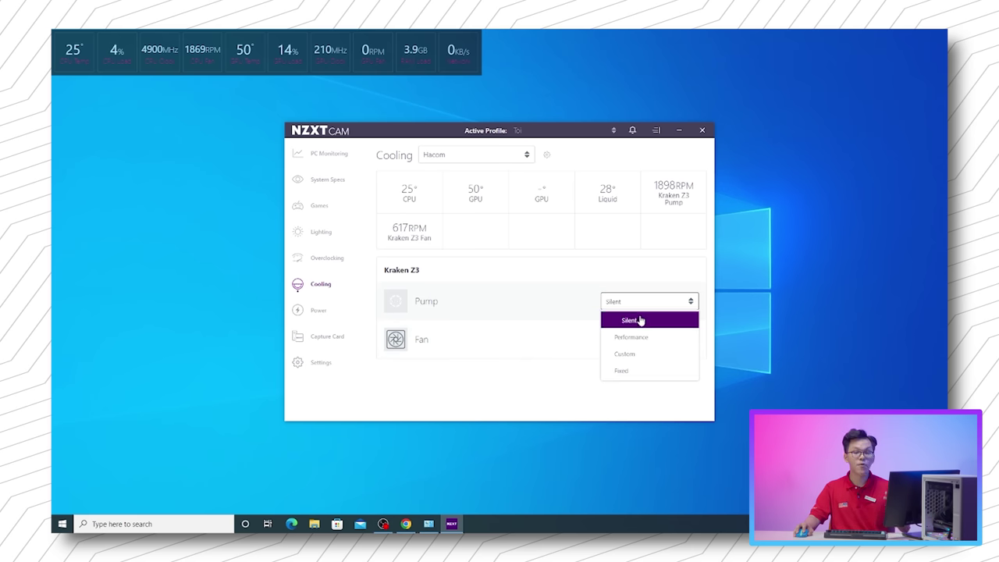
pyautogui.click(625, 355)
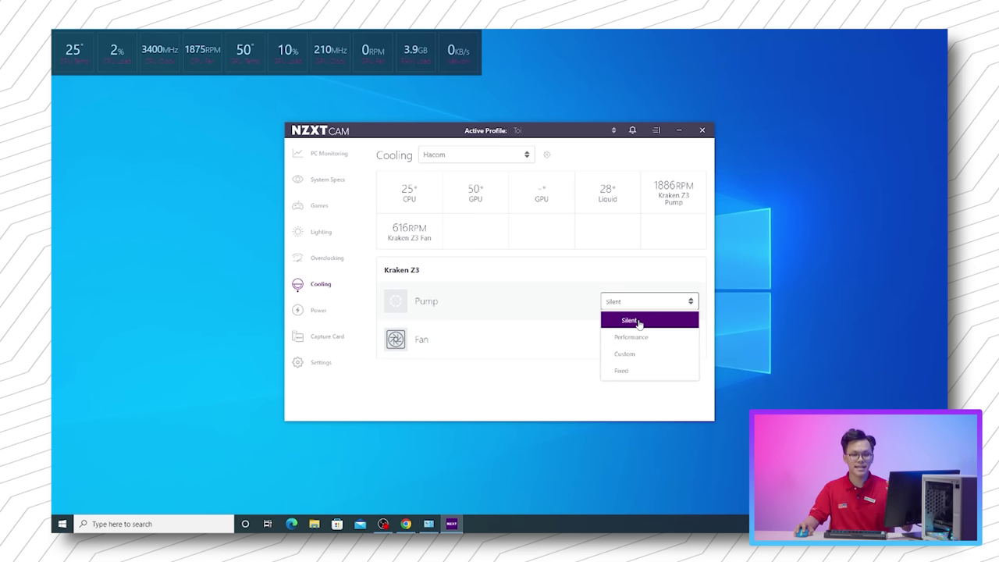
pyautogui.click(631, 321)
pyautogui.click(644, 304)
pyautogui.click(632, 336)
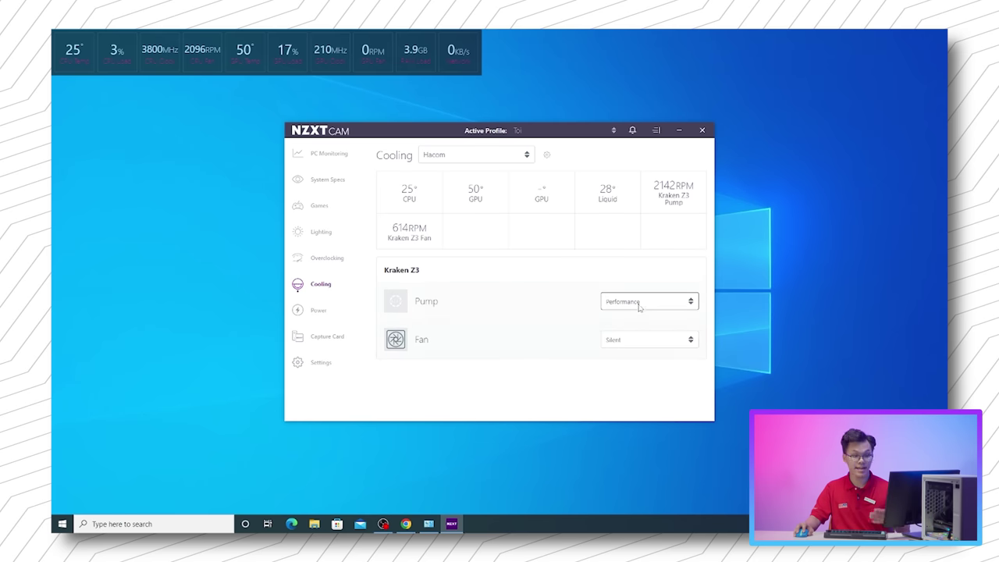
pyautogui.click(640, 304)
pyautogui.click(638, 356)
pyautogui.click(645, 303)
pyautogui.click(629, 370)
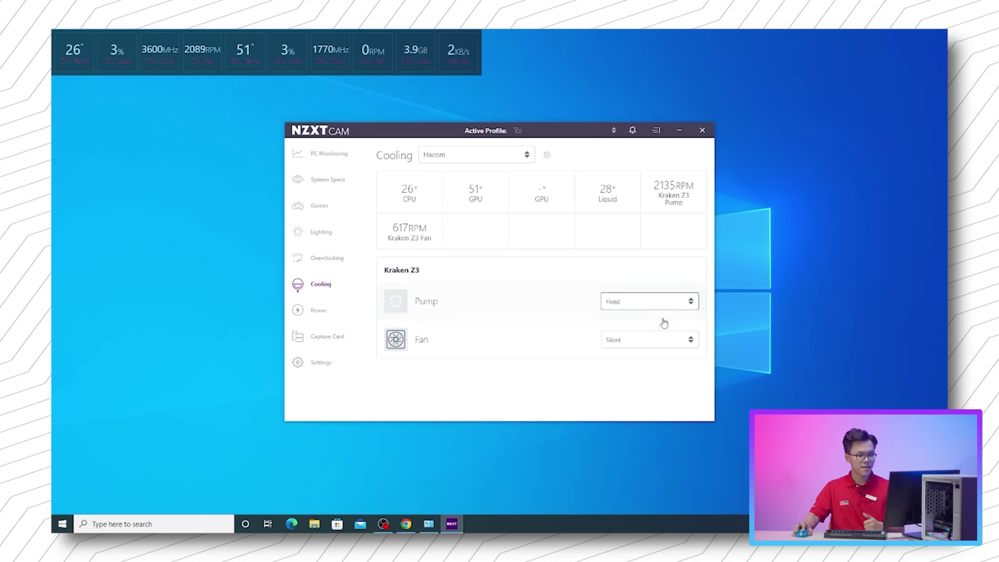
# Step: Set the Kraken Z3 pump to Custom and configure its curve for CPU temperatures
pyautogui.click(664, 306)
pyautogui.click(654, 355)
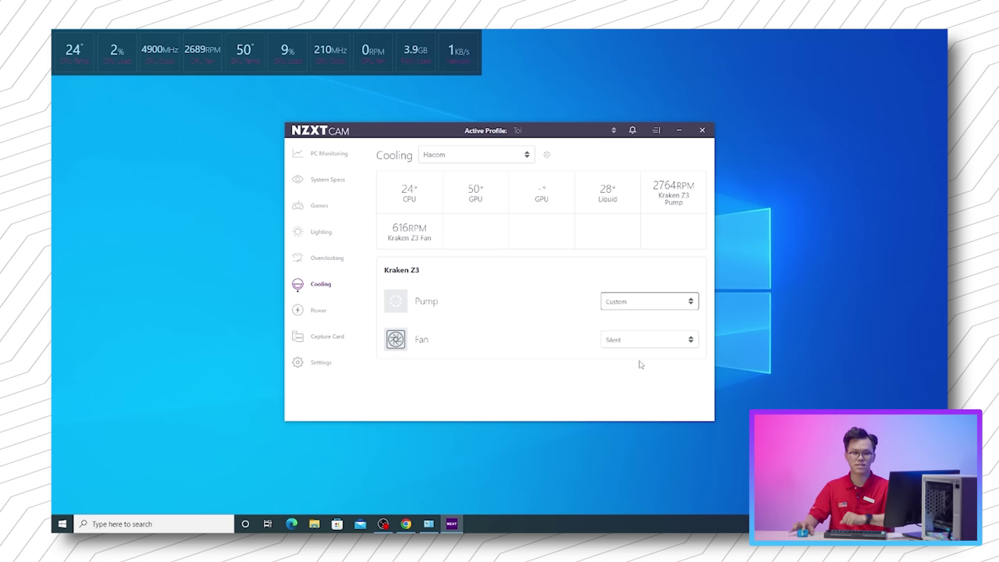
pyautogui.click(501, 314)
pyautogui.scroll(-1, 459, 346)
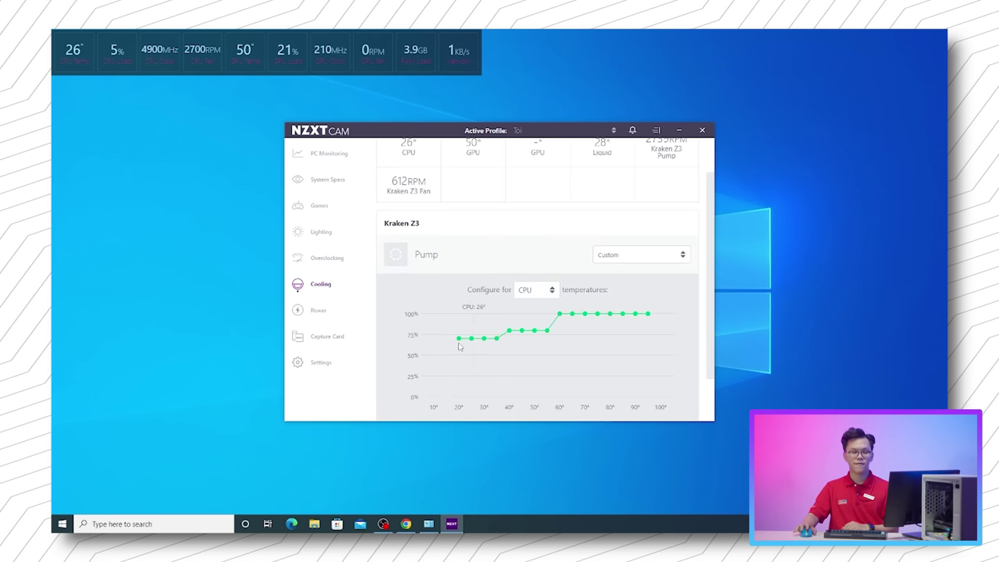
pyautogui.scroll(-1, 459, 346)
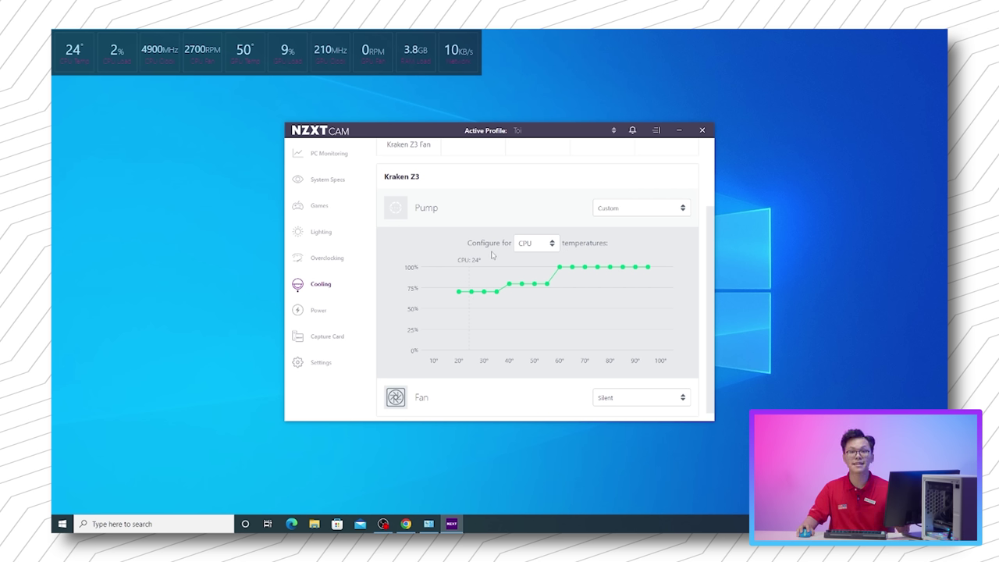
pyautogui.click(538, 245)
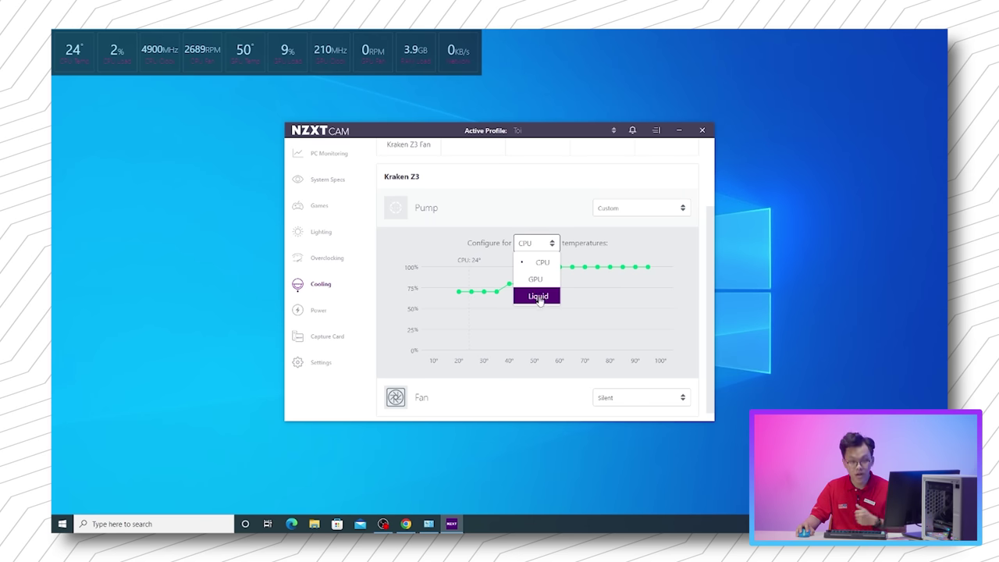
pyautogui.click(544, 263)
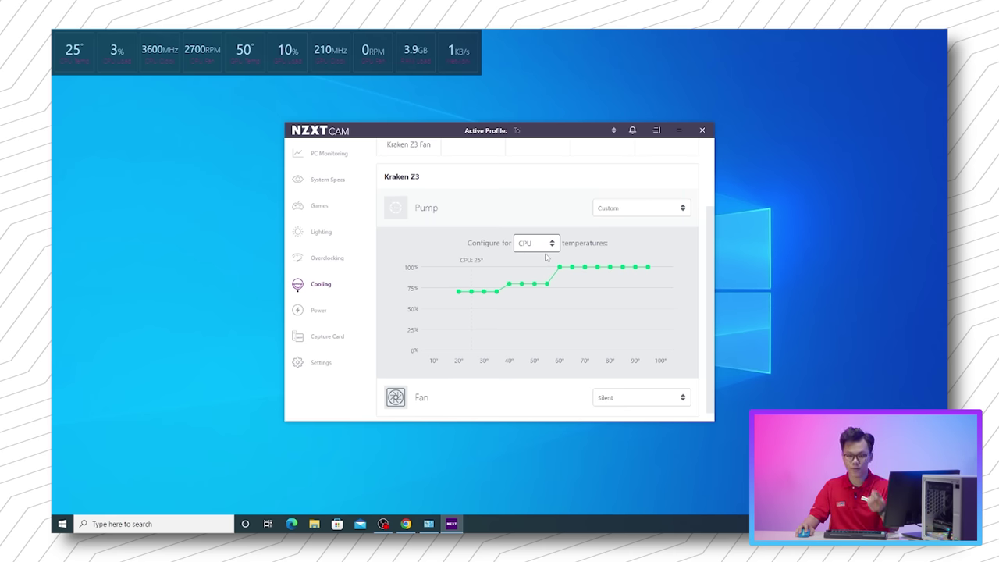
# Step: Reshape the pump's CPU curve by raising all points to 100% and lowering the whole curve to a flat line at about 50%
pyautogui.scroll(-1, 503, 294)
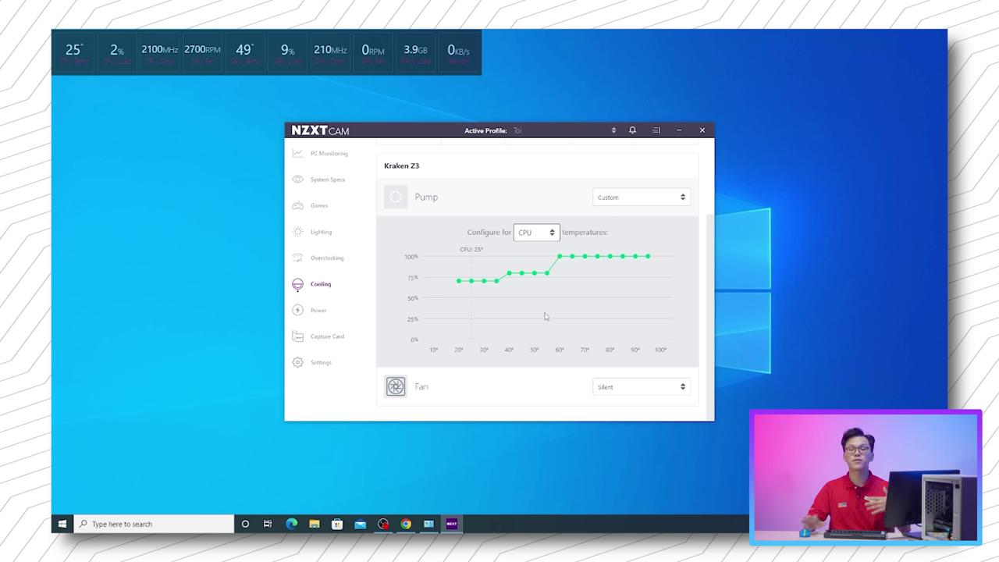
pyautogui.moveTo(546, 272); pyautogui.dragTo(509, 256)
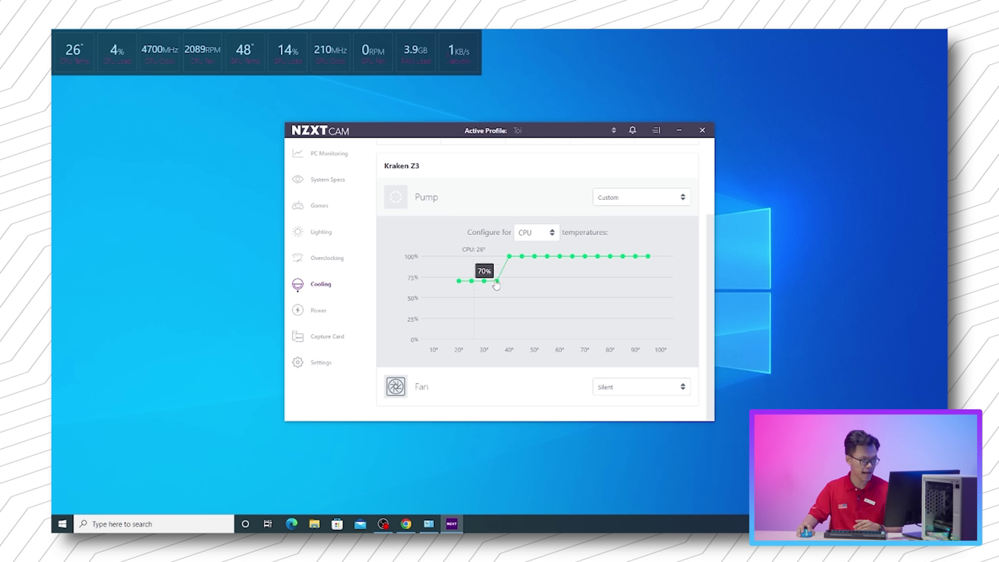
pyautogui.moveTo(459, 281); pyautogui.dragTo(459, 256)
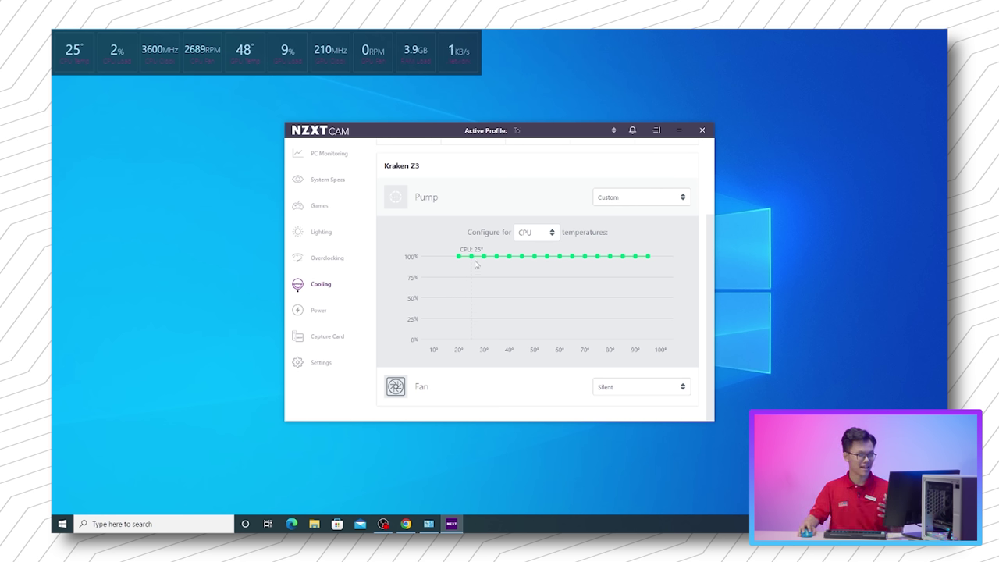
pyautogui.moveTo(471, 256); pyautogui.dragTo(470, 329)
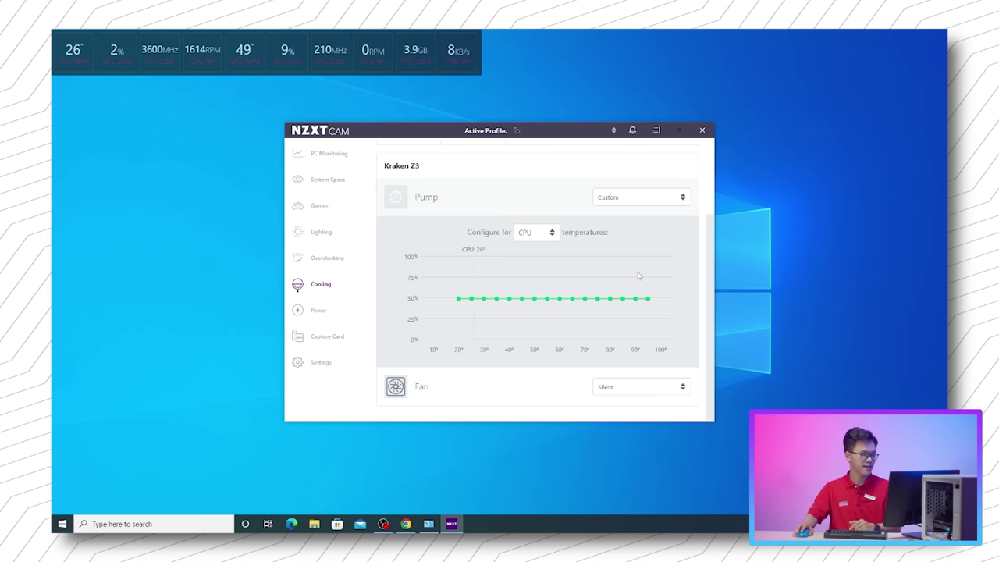
# Step: Customize the Kraken Z3 fan's CPU temperature curve so it runs at 25% up to 35° and at 100% from 40° upward
pyautogui.click(481, 397)
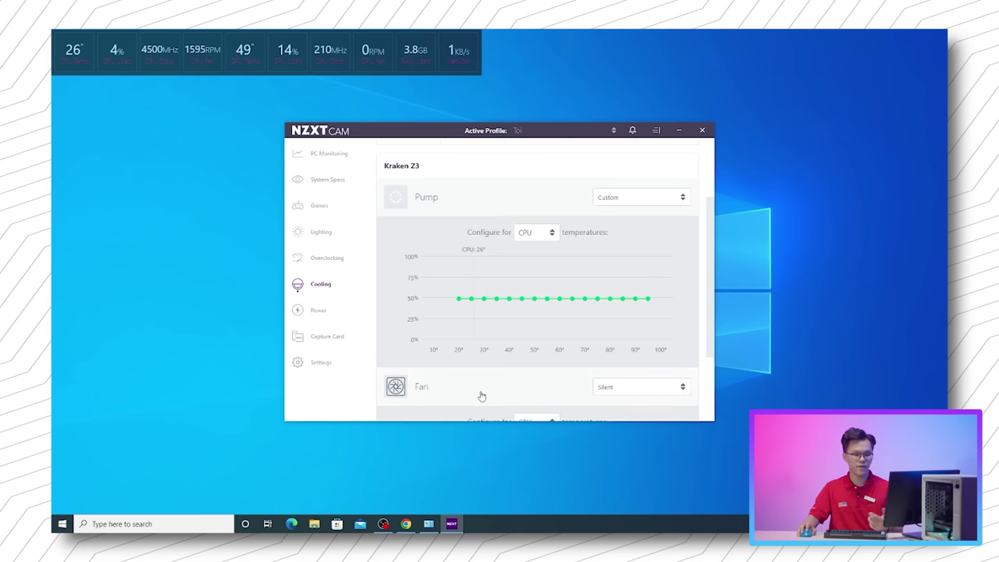
pyautogui.scroll(-2, 480, 367)
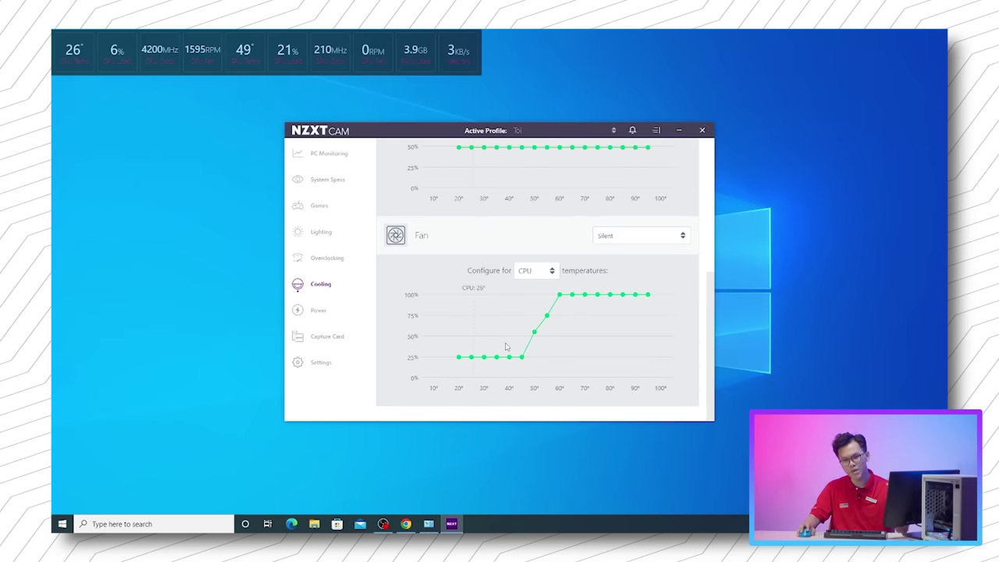
pyautogui.click(538, 277)
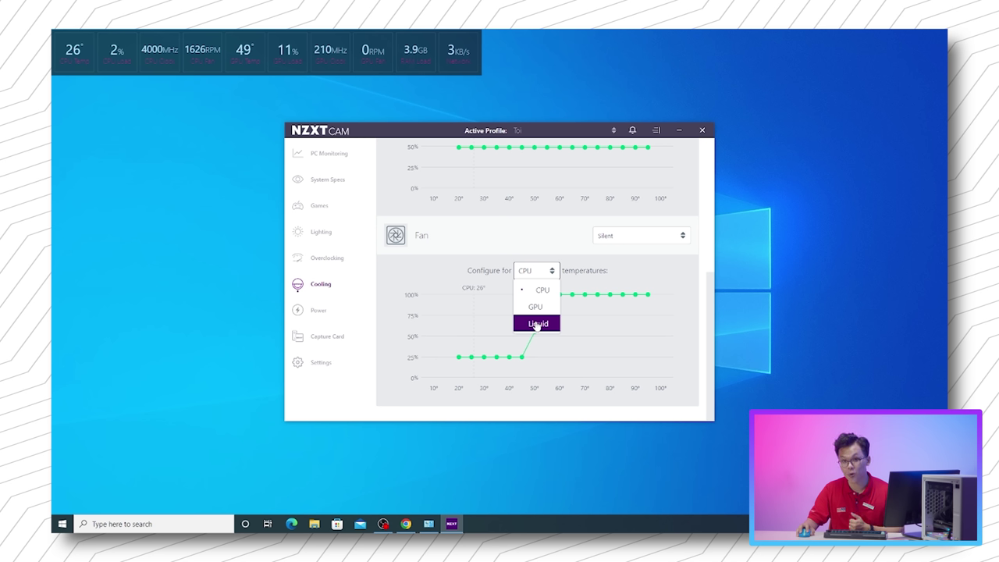
pyautogui.click(457, 341)
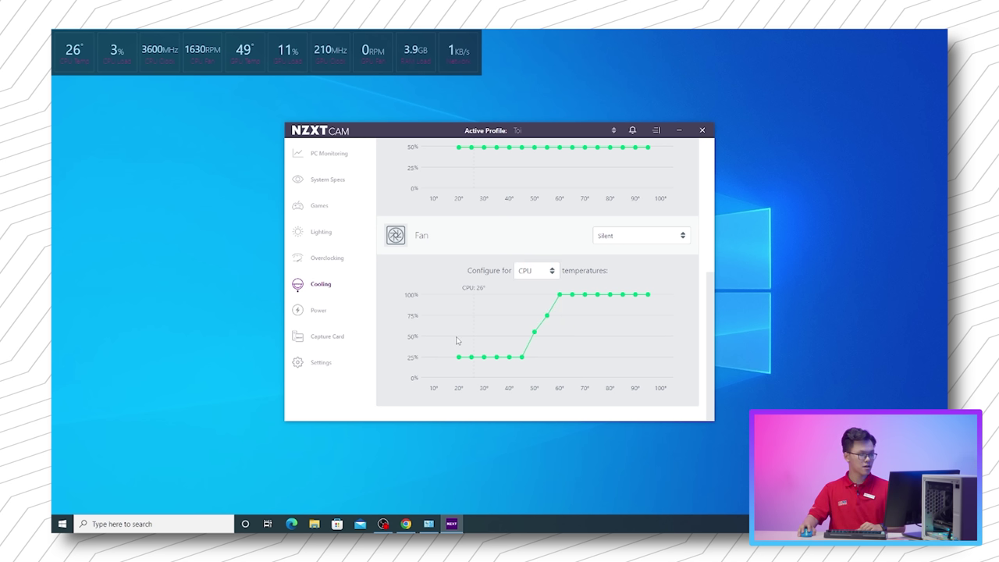
pyautogui.moveTo(522, 362)
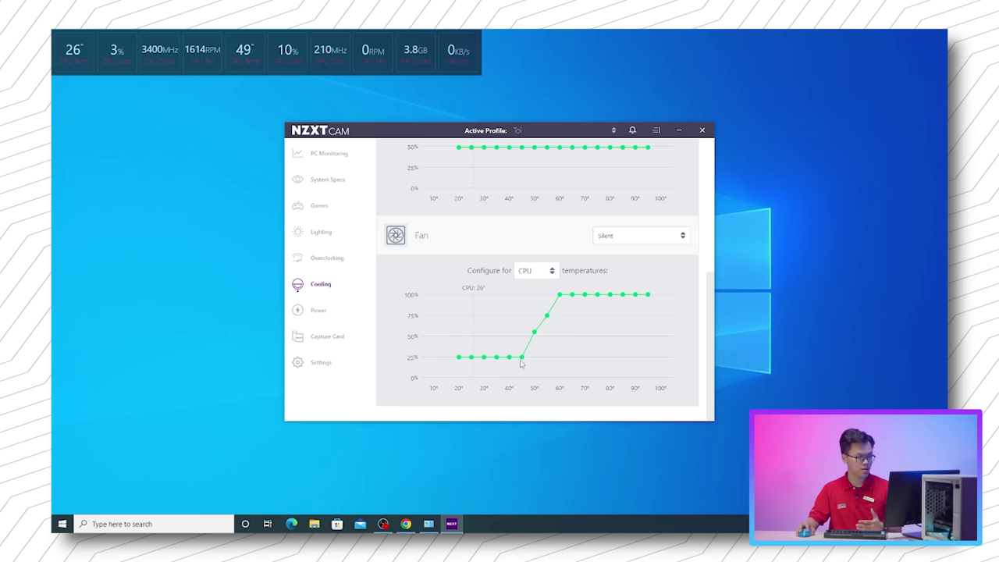
pyautogui.moveTo(522, 357); pyautogui.dragTo(522, 300)
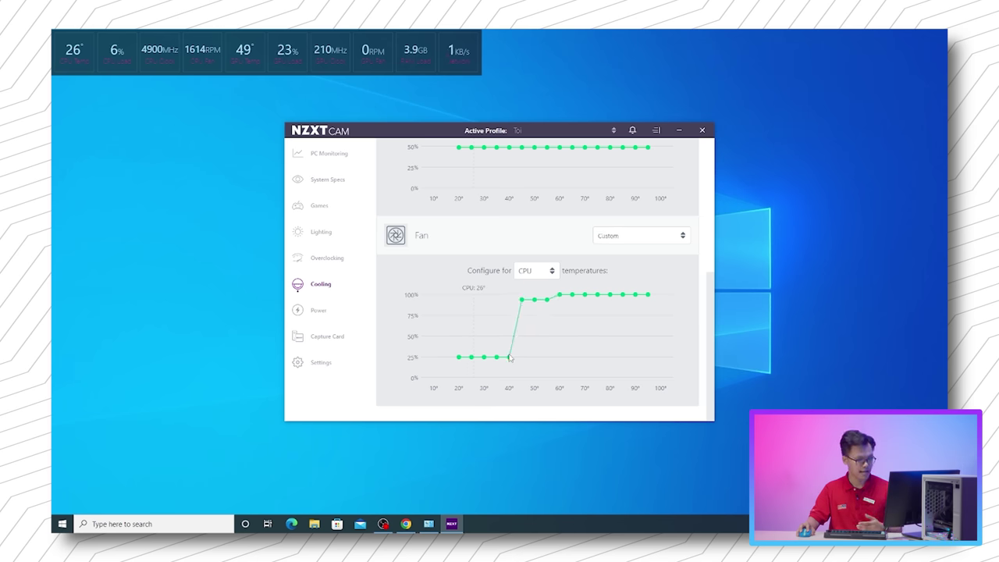
pyautogui.moveTo(509, 357); pyautogui.dragTo(509, 324)
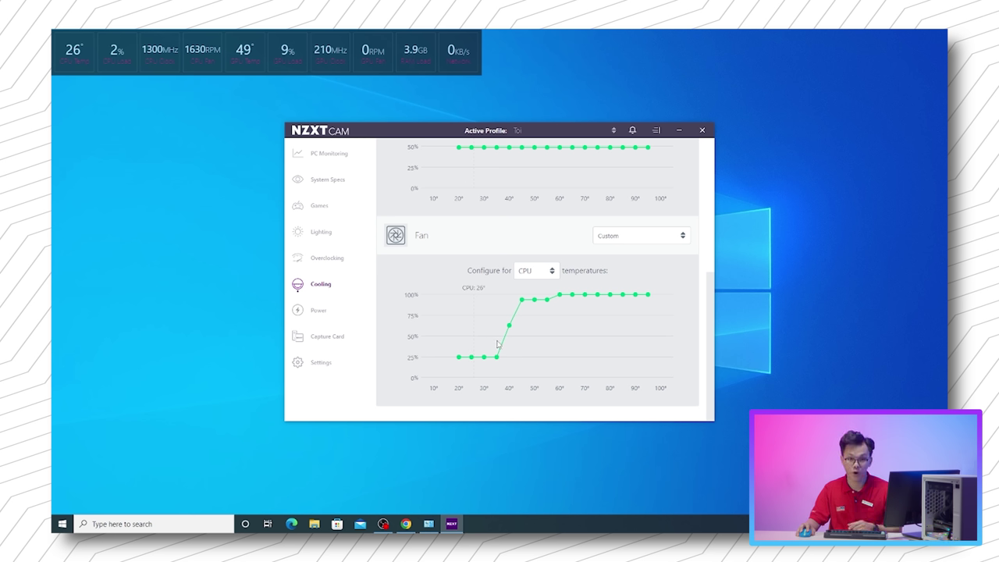
pyautogui.moveTo(648, 295); pyautogui.dragTo(641, 326)
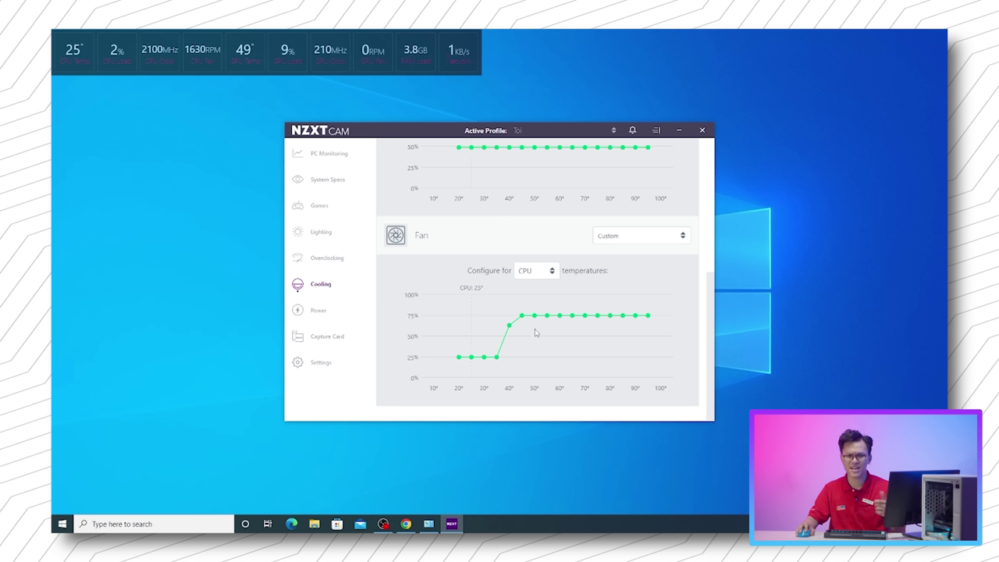
pyautogui.moveTo(509, 325); pyautogui.dragTo(509, 295)
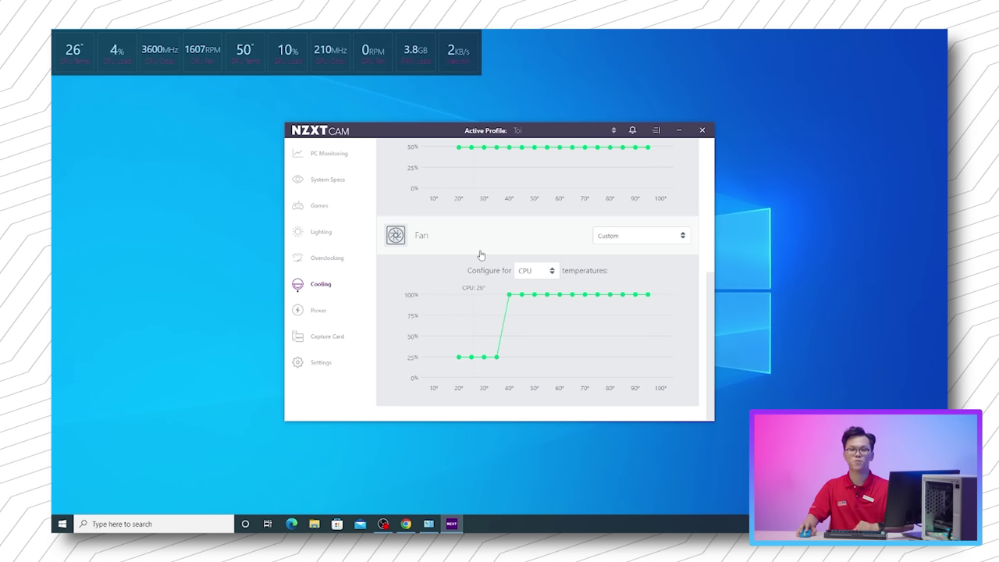
# Step: Open the Lighting section and try the White, Spectrum Wave, NZXT Purple, Red Alert and Vaporwave profiles
pyautogui.click(322, 232)
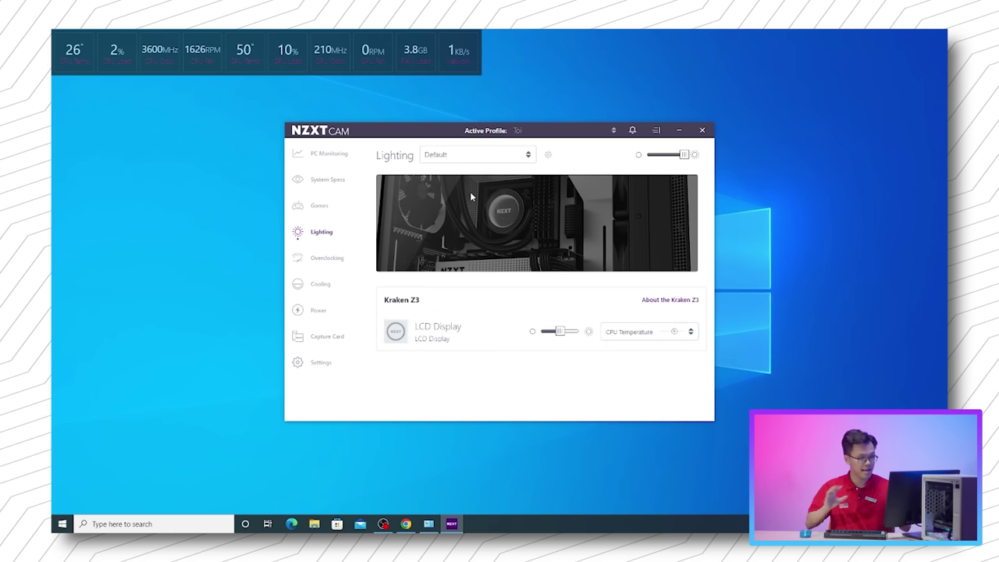
pyautogui.click(503, 157)
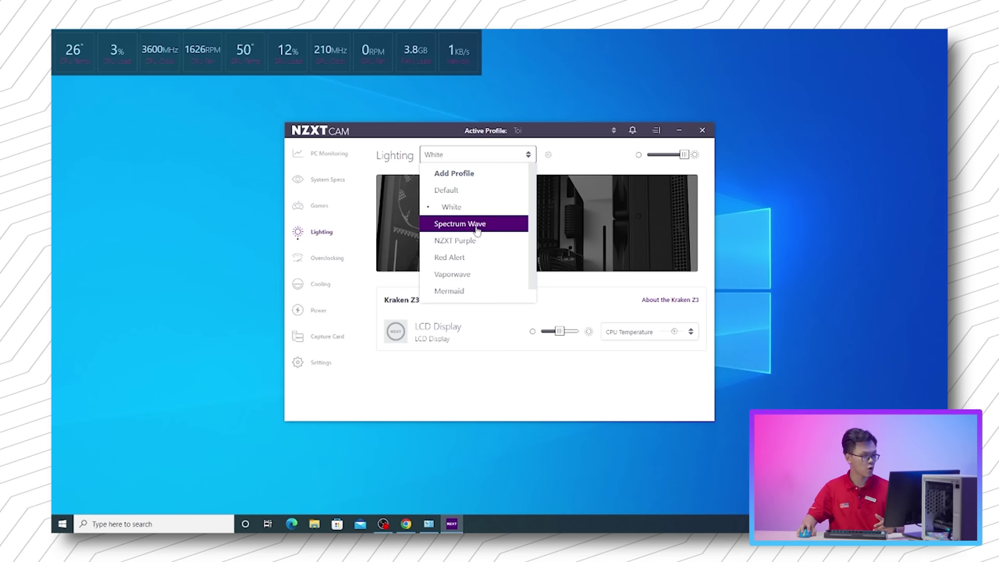
pyautogui.click(476, 226)
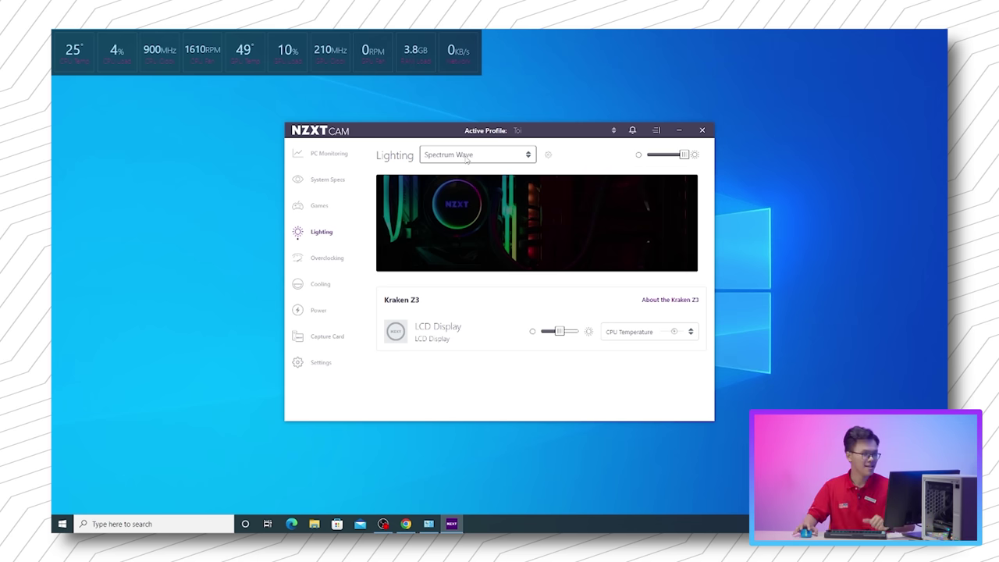
pyautogui.click(467, 156)
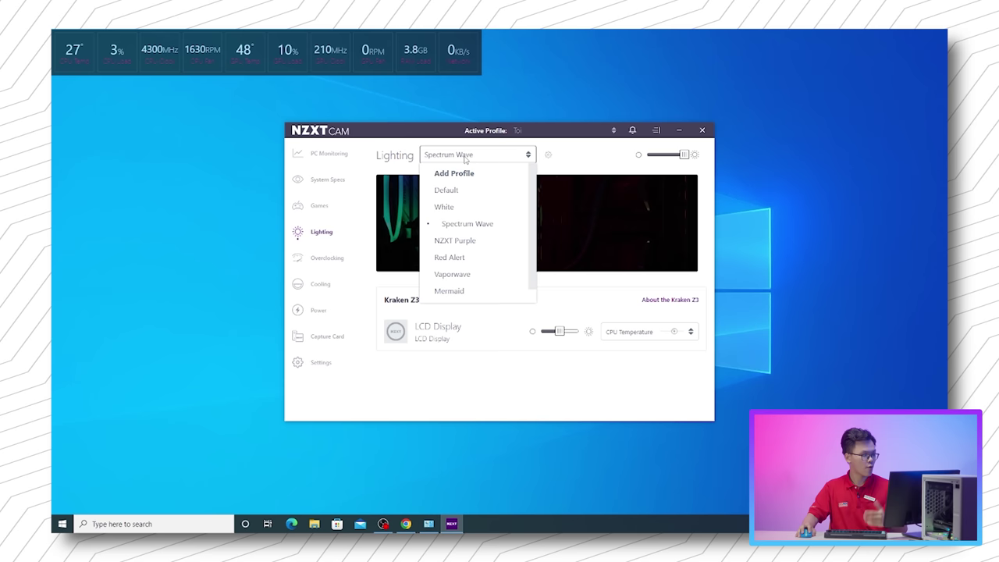
pyautogui.click(462, 243)
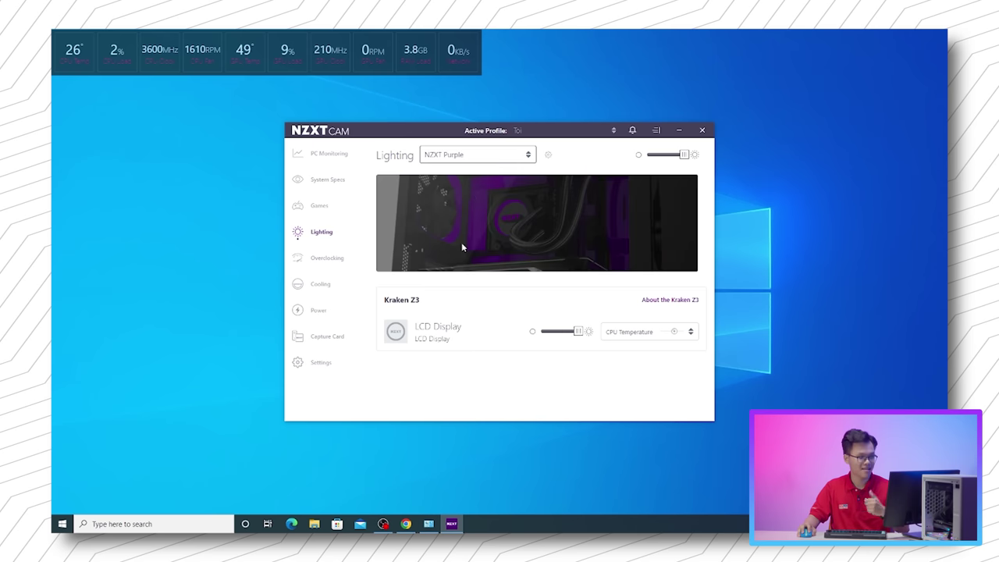
pyautogui.click(484, 155)
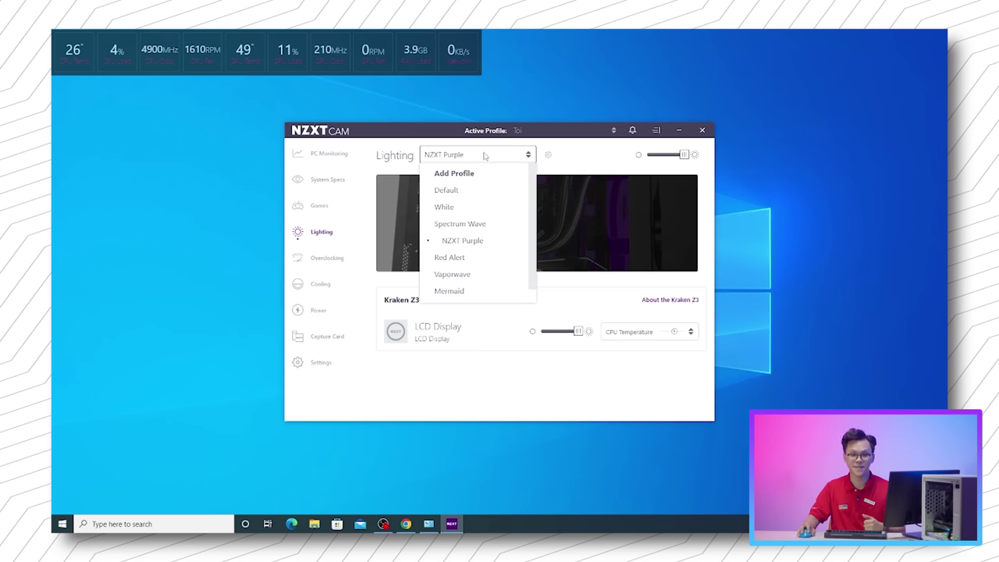
pyautogui.click(471, 259)
pyautogui.click(469, 156)
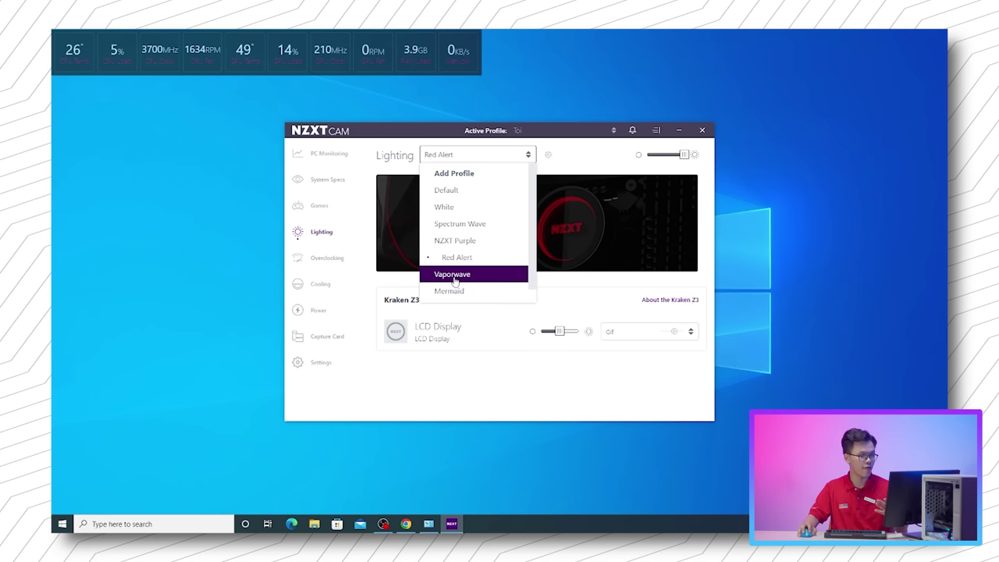
pyautogui.click(456, 273)
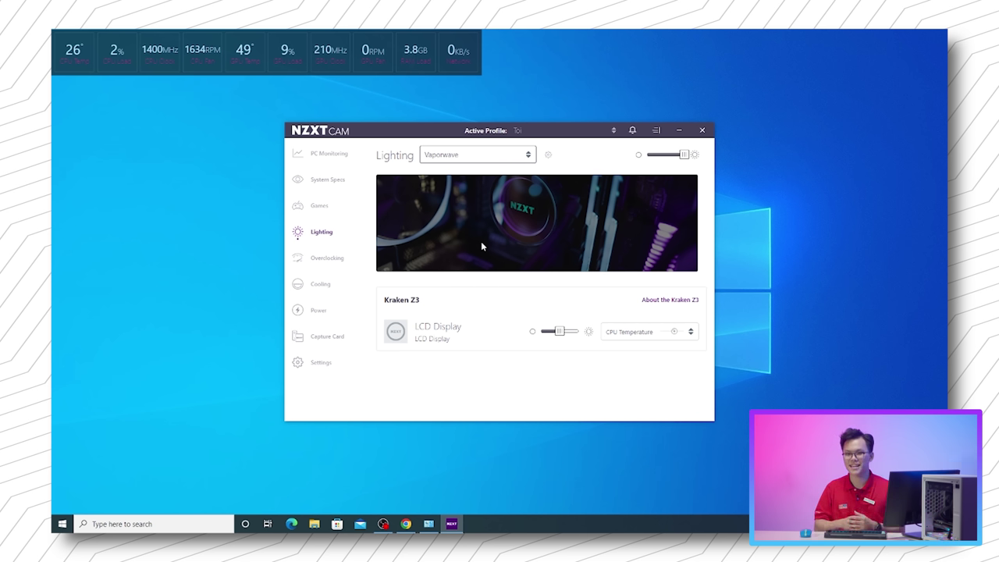
# Step: Switch the lighting profile to Mermaid, followed by Audio Level
pyautogui.click(506, 158)
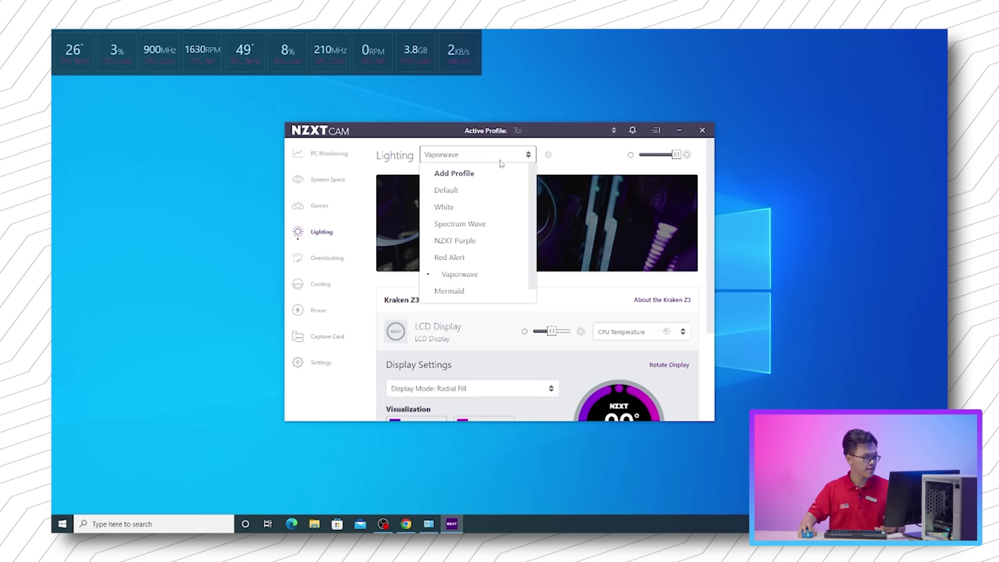
pyautogui.scroll(-1, 498, 262)
pyautogui.click(490, 278)
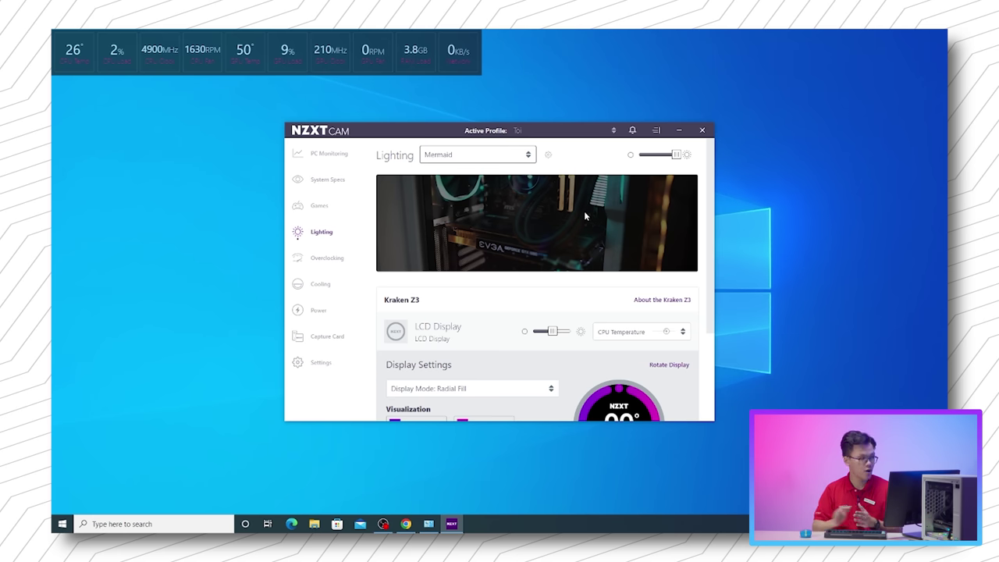
pyautogui.click(477, 154)
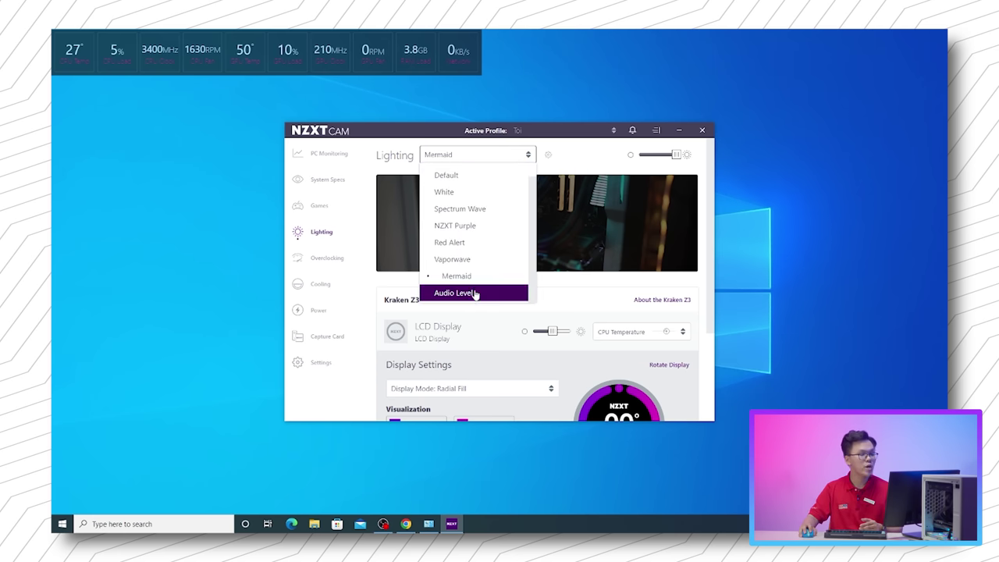
pyautogui.click(475, 294)
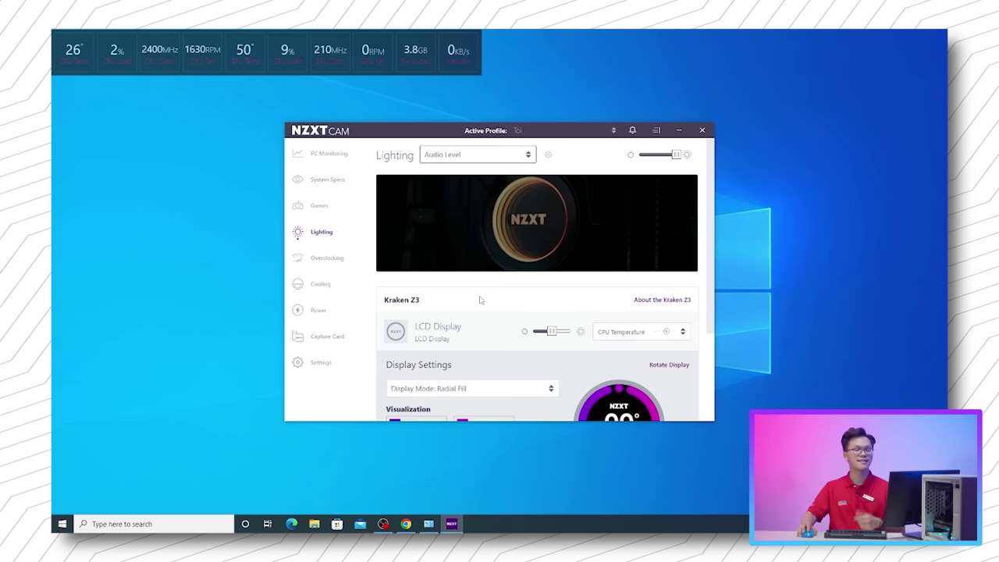
# Step: Collapse the Kraken Z3 LCD display settings, and lower the LCD brightness to minimum before raising it to maximum
pyautogui.scroll(-3, 481, 299)
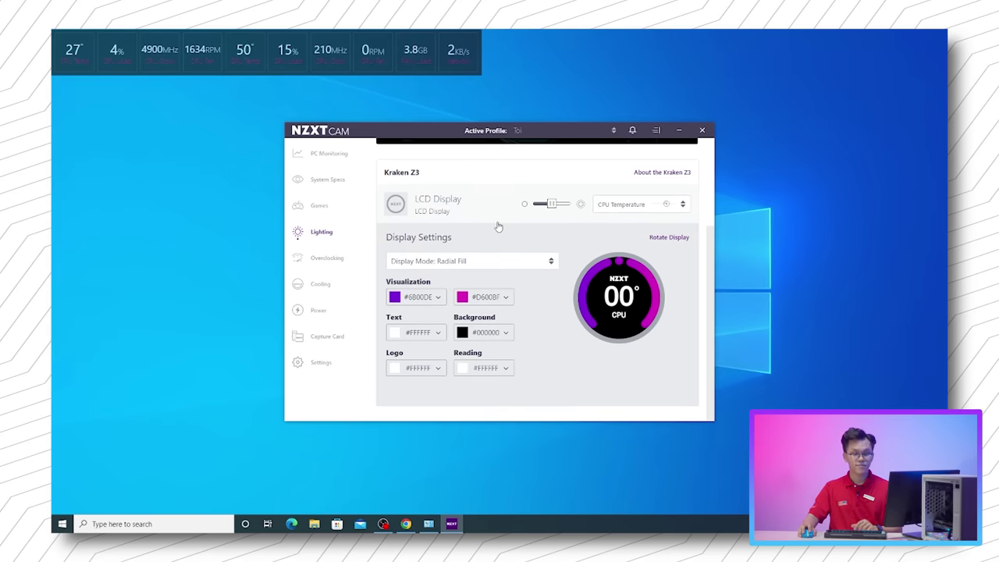
pyautogui.click(496, 217)
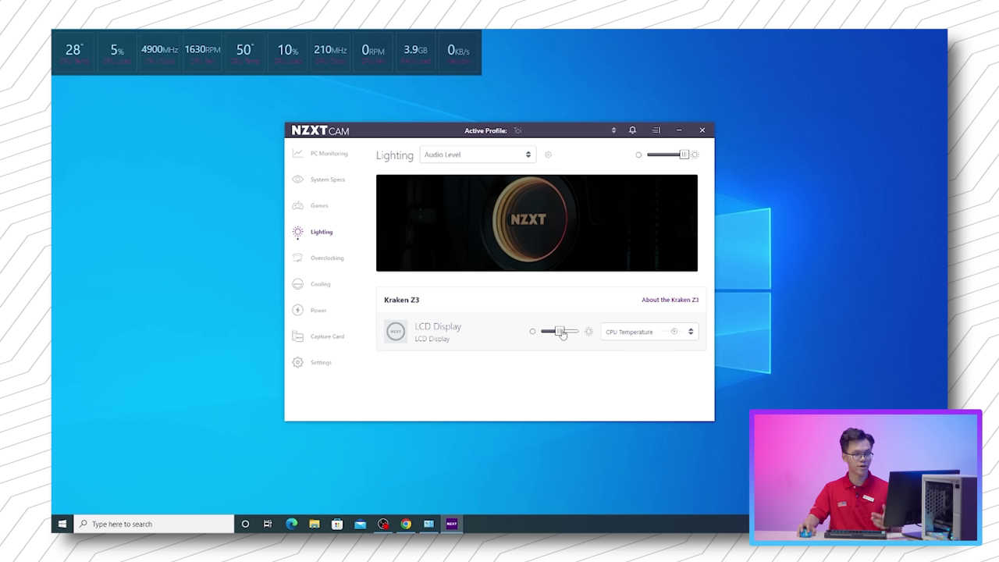
pyautogui.moveTo(559, 333); pyautogui.dragTo(474, 334)
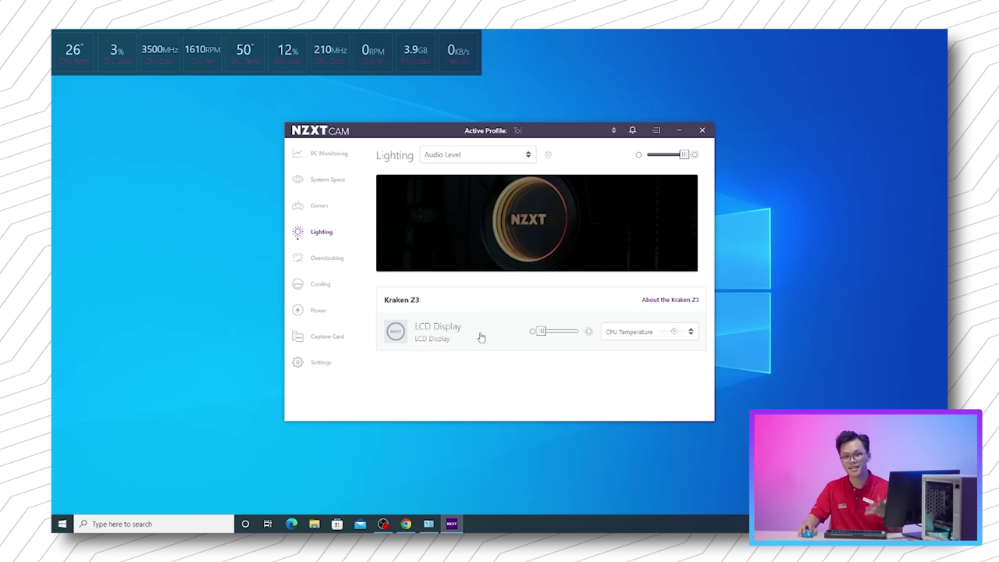
pyautogui.moveTo(537, 331); pyautogui.dragTo(687, 342)
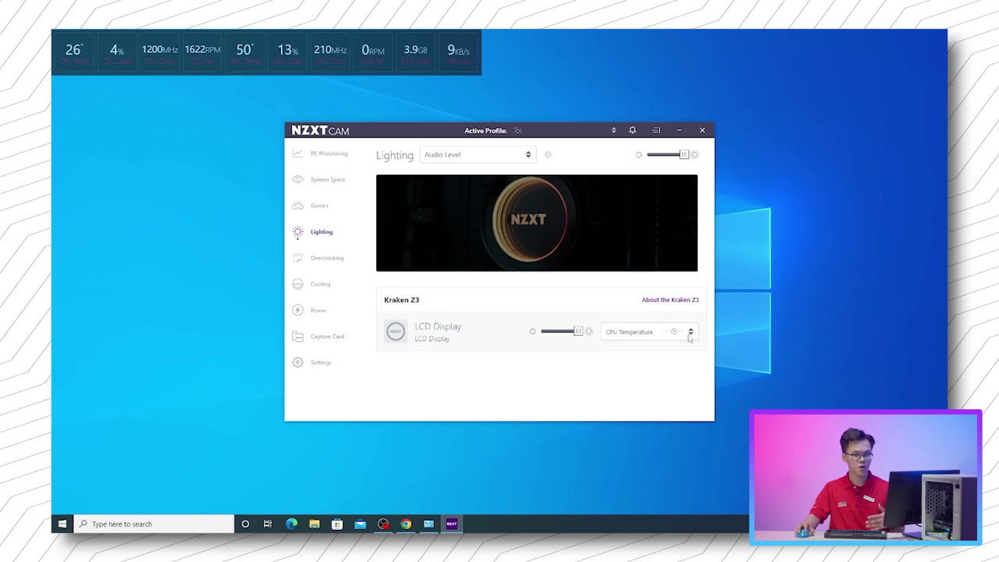
# Step: Browse the Kraken Z3 LCD display modes, choose Carousel and expand its display settings
pyautogui.click(691, 334)
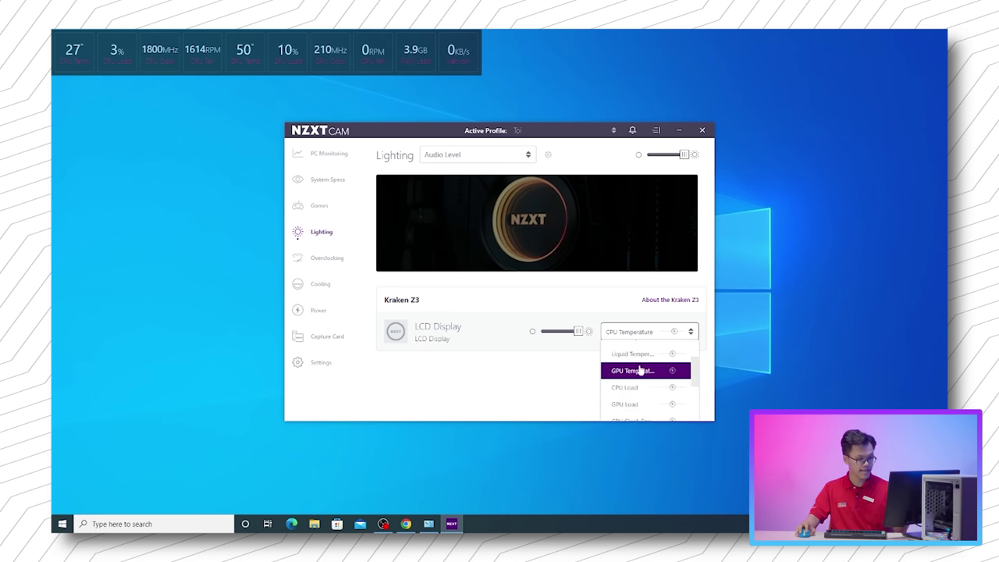
pyautogui.scroll(-1, 694, 368)
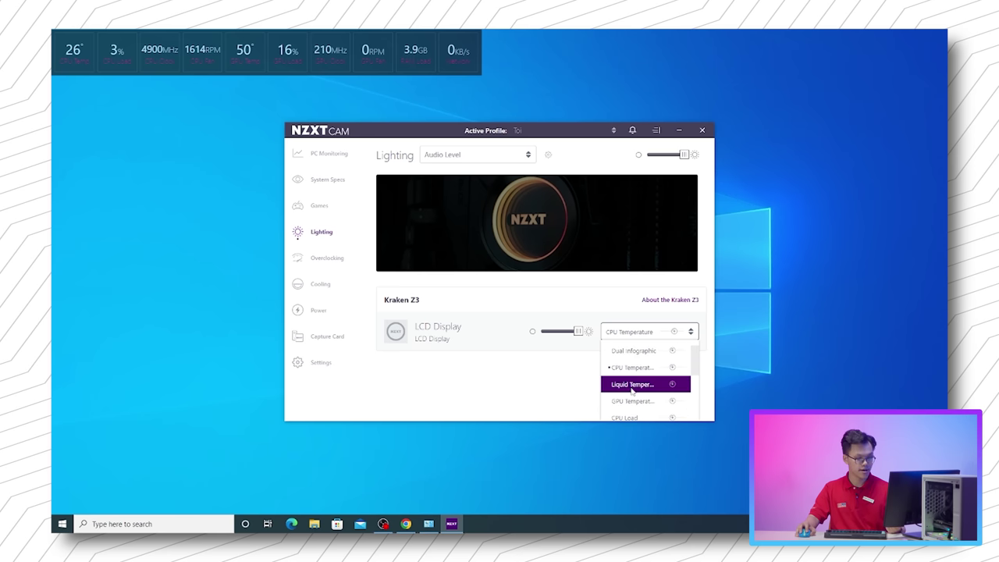
pyautogui.scroll(-1, 637, 396)
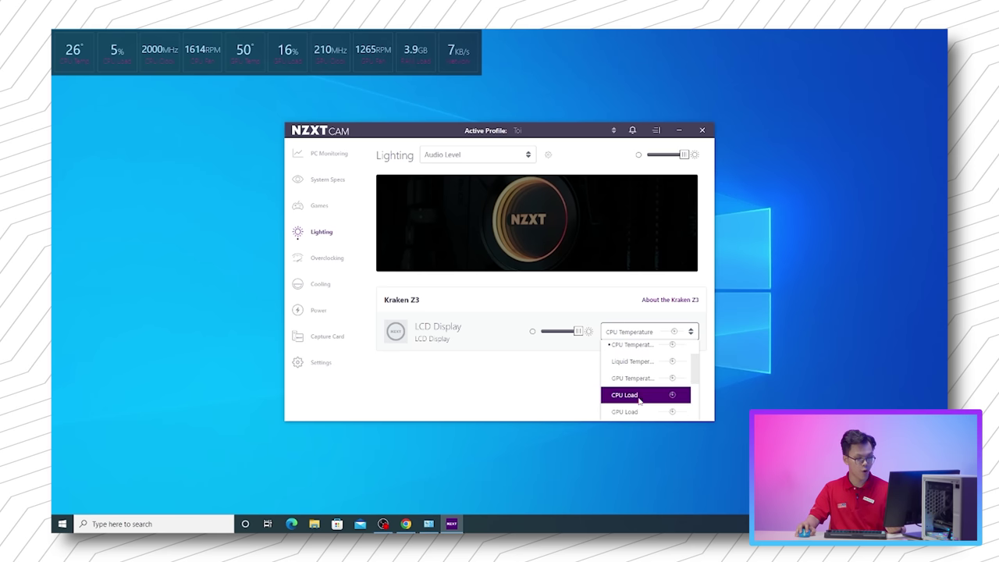
pyautogui.scroll(-3, 637, 396)
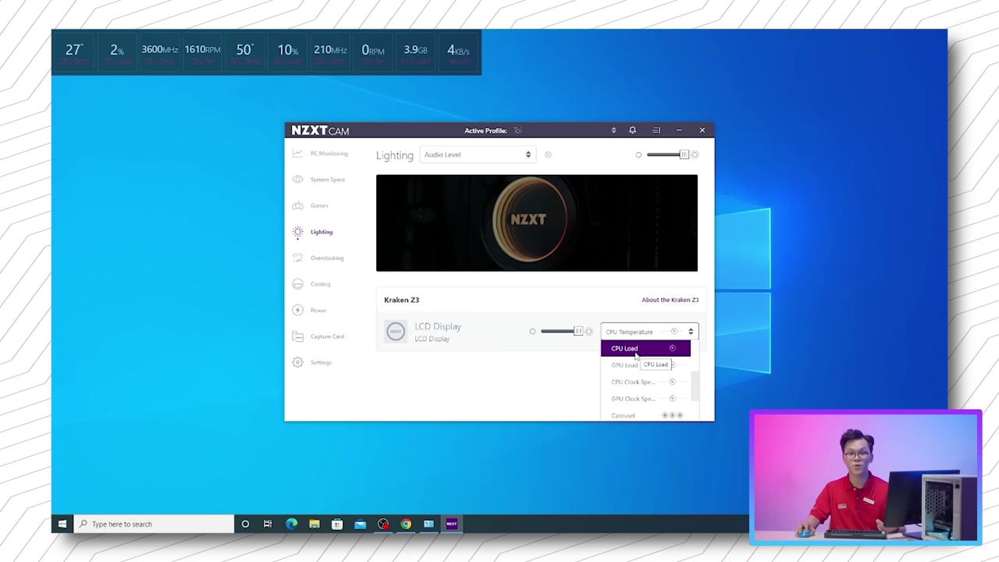
pyautogui.scroll(-1, 633, 366)
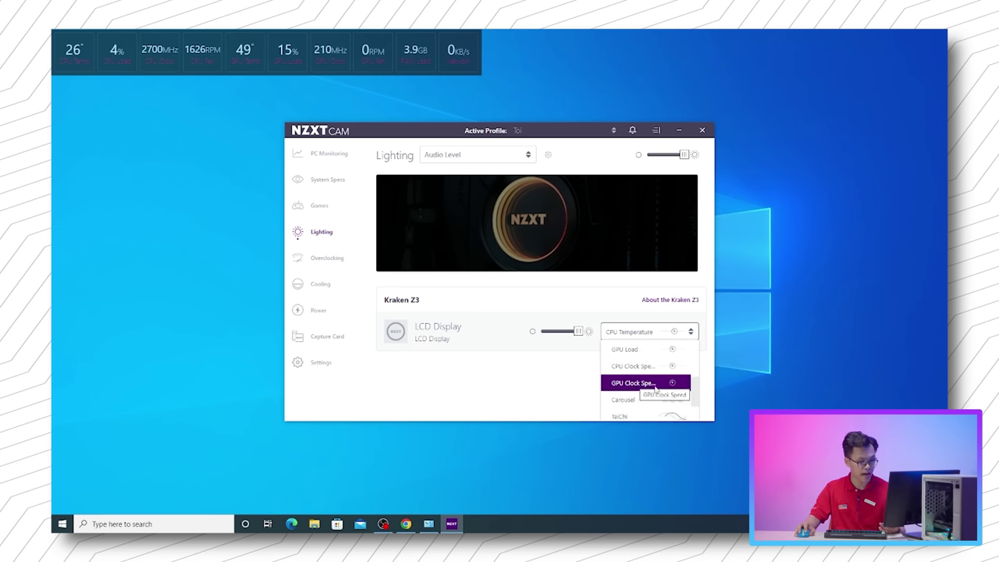
pyautogui.click(644, 397)
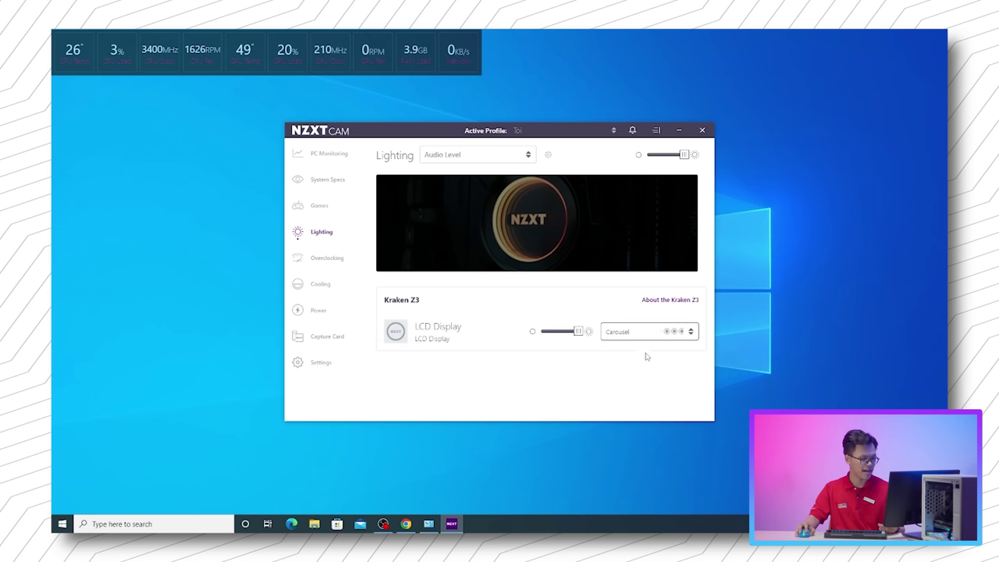
pyautogui.click(475, 334)
pyautogui.scroll(-2, 542, 364)
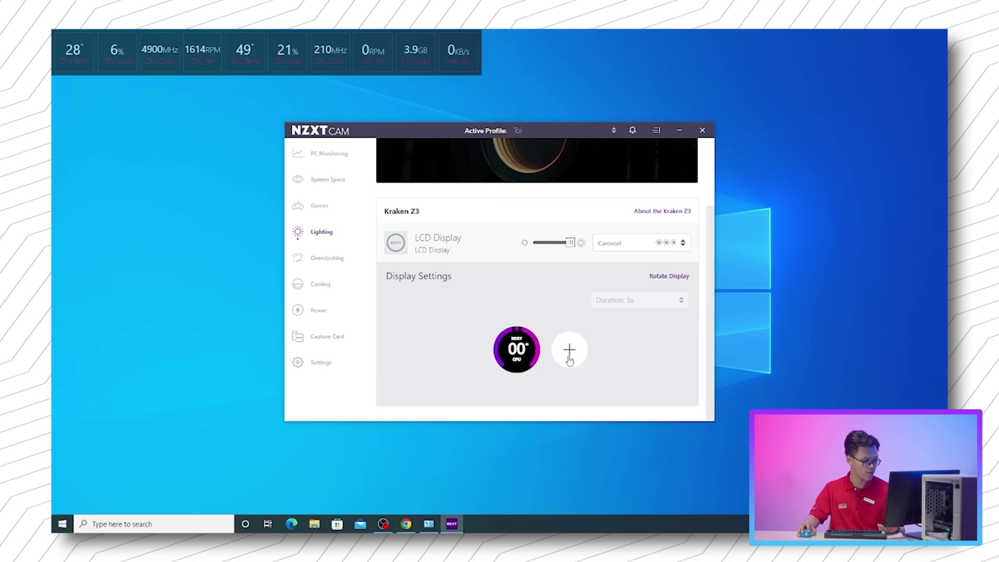